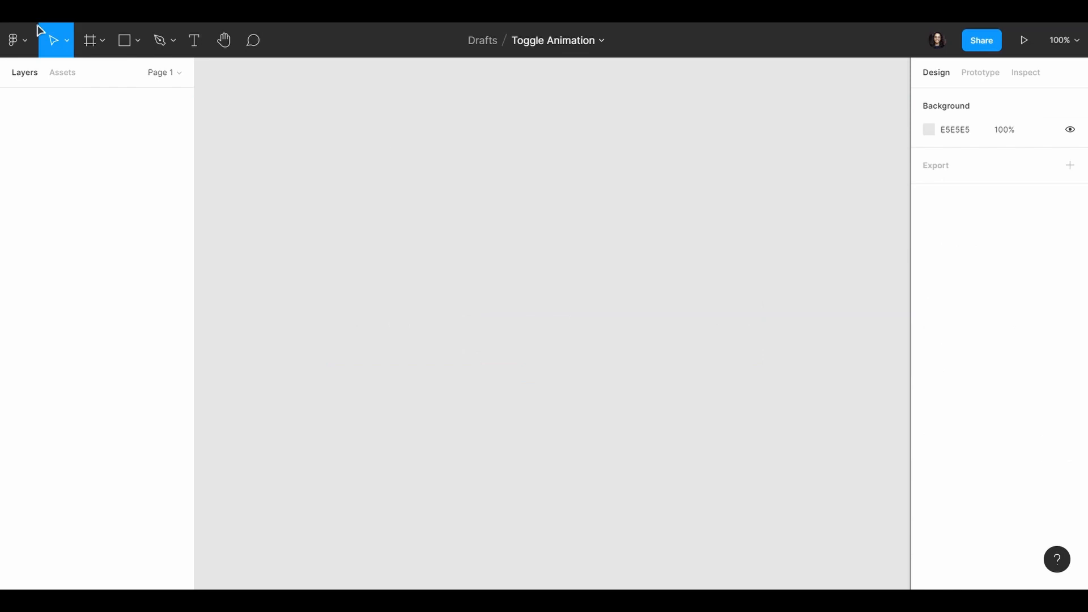
Step: Draw a landscape frame about 479 × 281 on the empty canvas and set its fill to 2C2C2C
{"action": "left_click", "coordinate": [102, 48]}
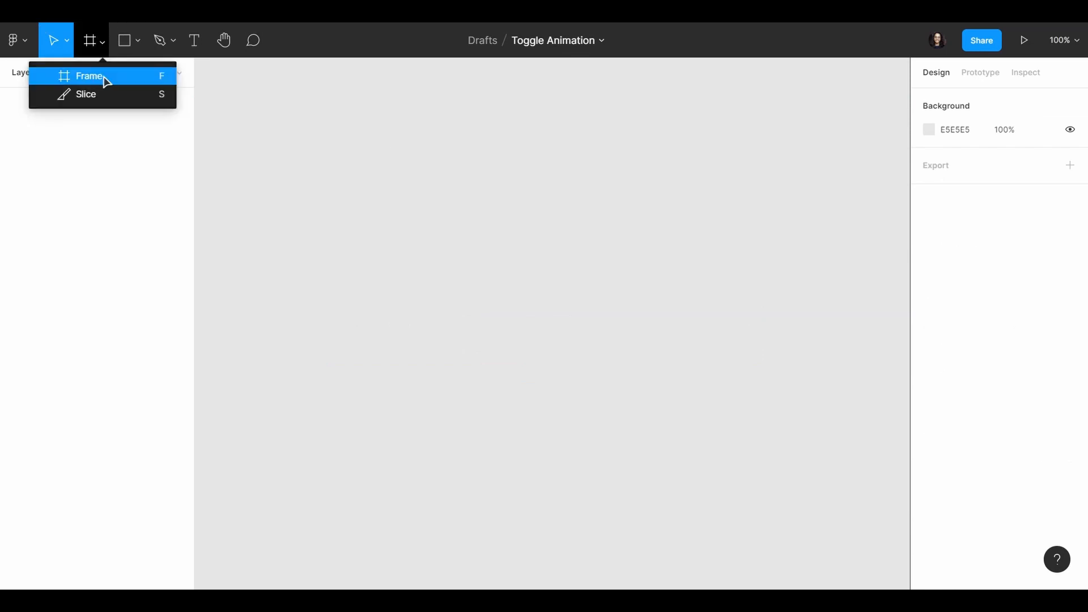
{"action": "left_click", "coordinate": [102, 77]}
{"action": "mouse_move", "coordinate": [353, 208]}
{"action": "left_mouse_down"}
{"action": "mouse_move", "coordinate": [697, 390]}
{"action": "mouse_move", "coordinate": [709, 423]}
{"action": "left_mouse_up"}
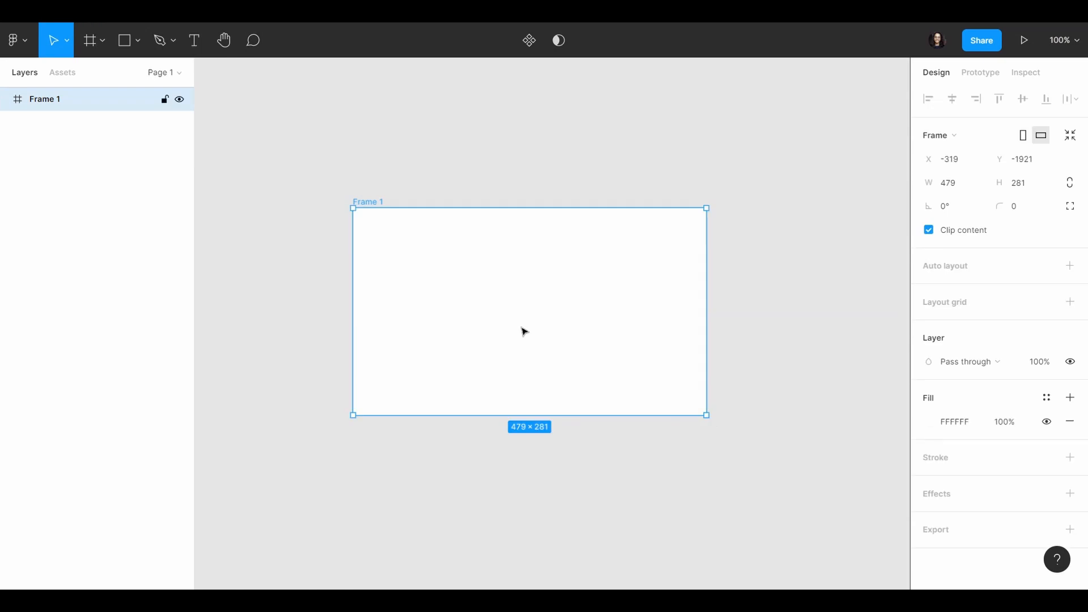
{"action": "scroll", "coordinate": [525, 332], "scroll_direction": "up", "scroll_amount": 3}
{"action": "left_click", "coordinate": [971, 424]}
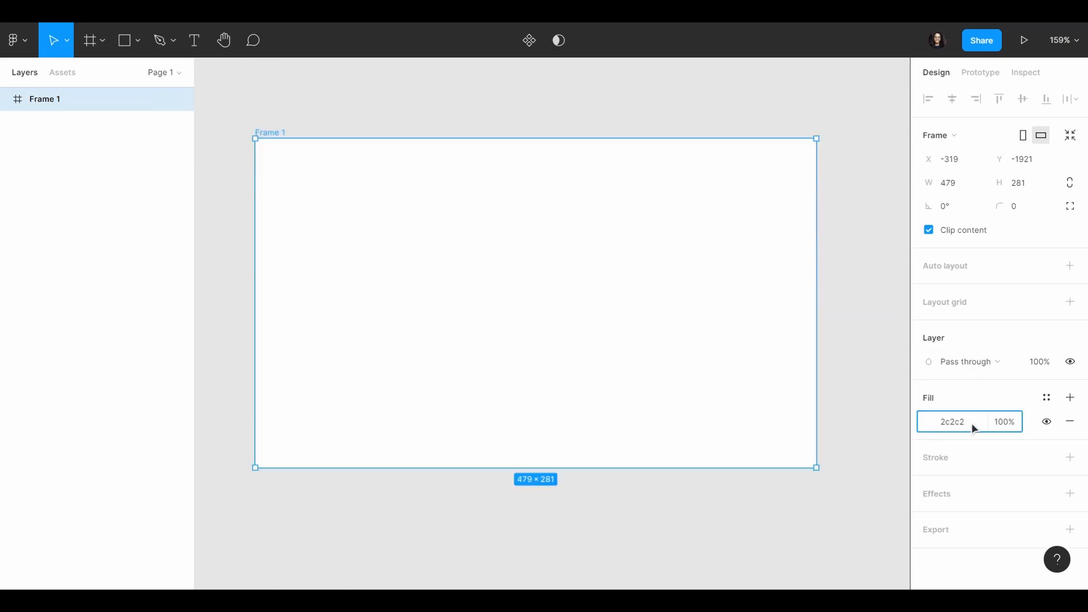
{"action": "key", "text": "Return"}
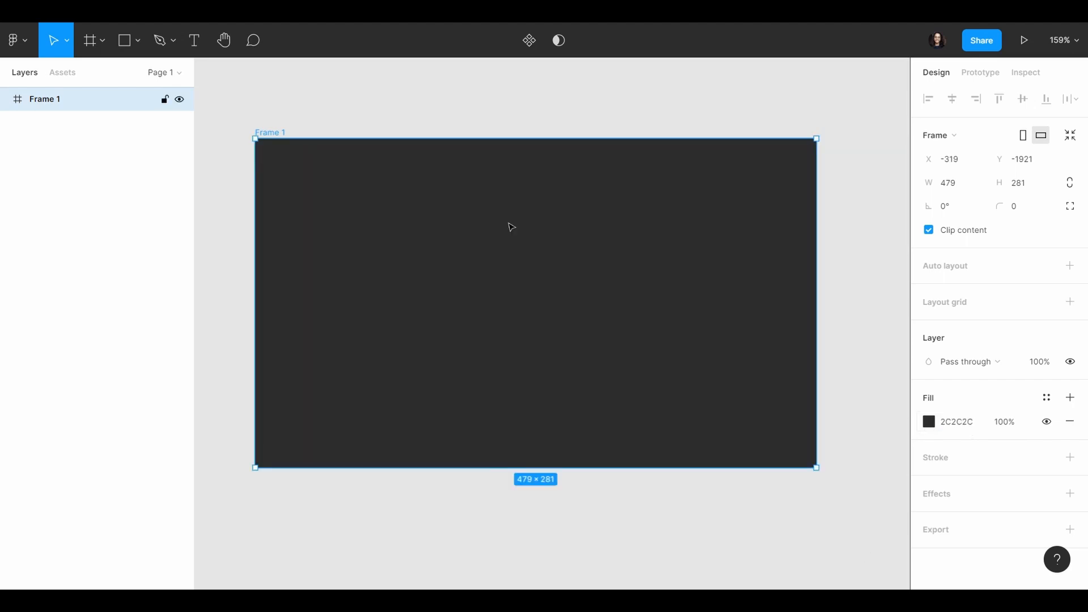
{"action": "left_click", "coordinate": [575, 116]}
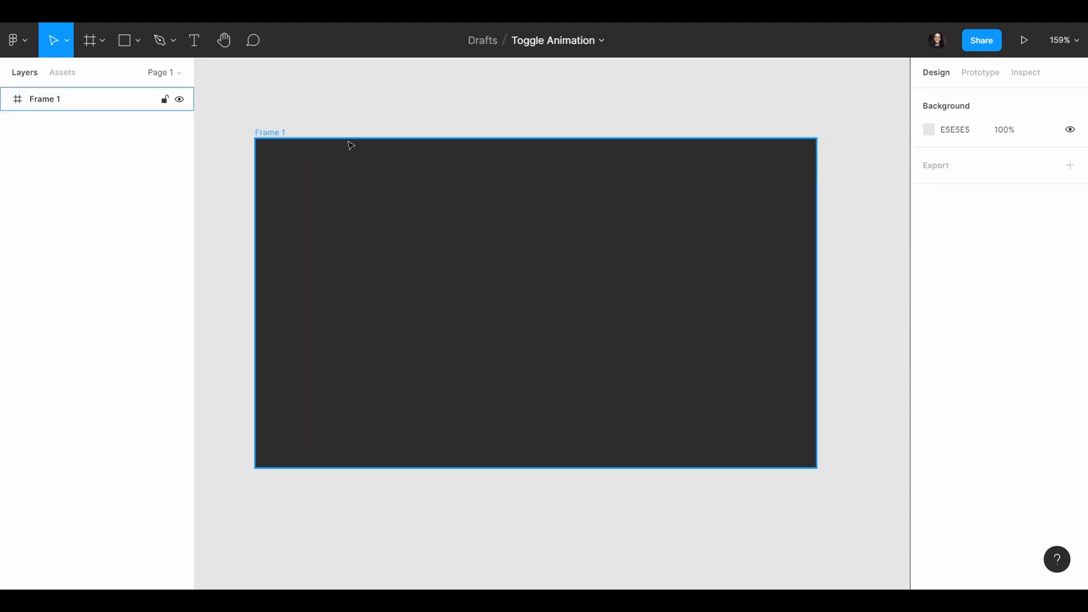
Step: Draw a rectangle about 188 × 44 in the middle of the frame and set its corner radius to 500
{"action": "left_click", "coordinate": [137, 49]}
{"action": "left_click", "coordinate": [141, 74]}
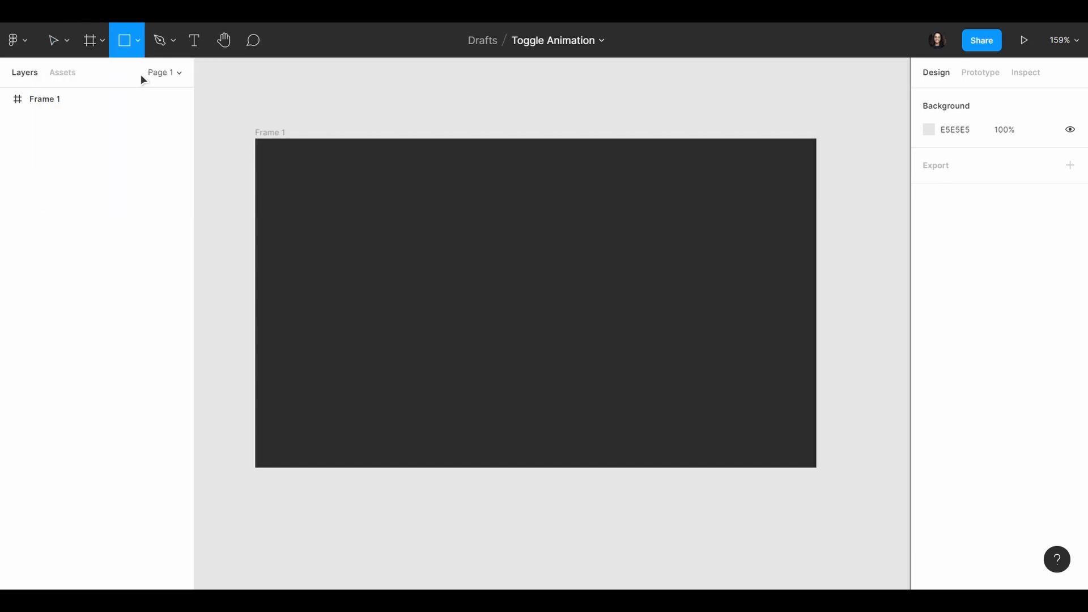
{"action": "mouse_move", "coordinate": [431, 275]}
{"action": "left_mouse_down"}
{"action": "mouse_move", "coordinate": [654, 330]}
{"action": "mouse_move", "coordinate": [626, 314]}
{"action": "left_mouse_up"}
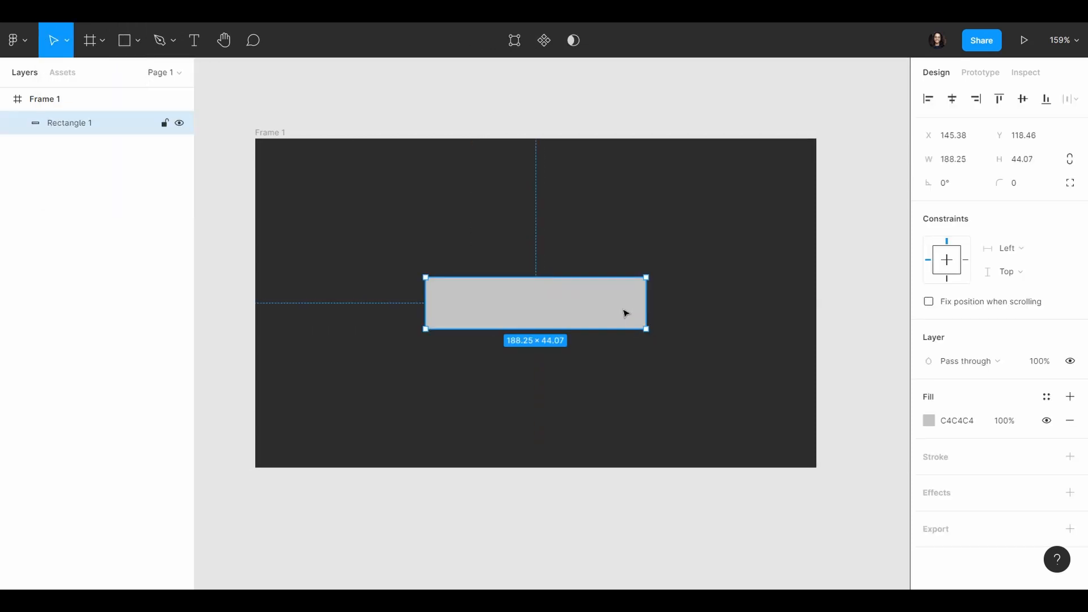
{"action": "left_click", "coordinate": [1024, 186]}
{"action": "type", "text": "500"}
{"action": "key", "text": "Return"}
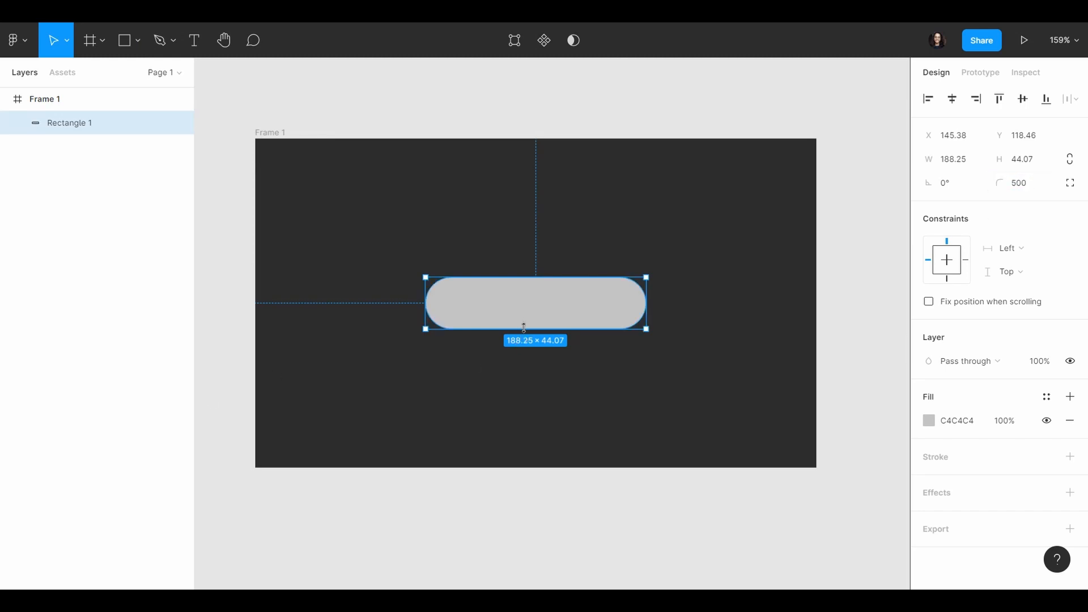
Step: Resize the rounded rectangle to about 201 × 34 and centre it horizontally and vertically in the frame
{"action": "left_click_drag", "start_coordinate": [524, 328], "coordinate": [524, 317]}
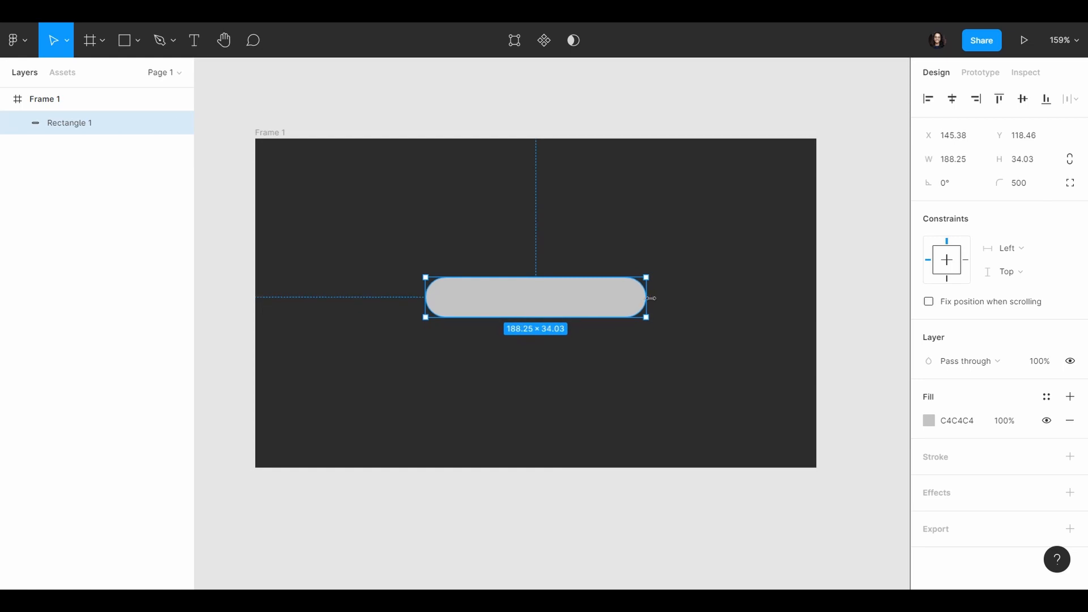
{"action": "left_click_drag", "start_coordinate": [651, 298], "coordinate": [631, 310]}
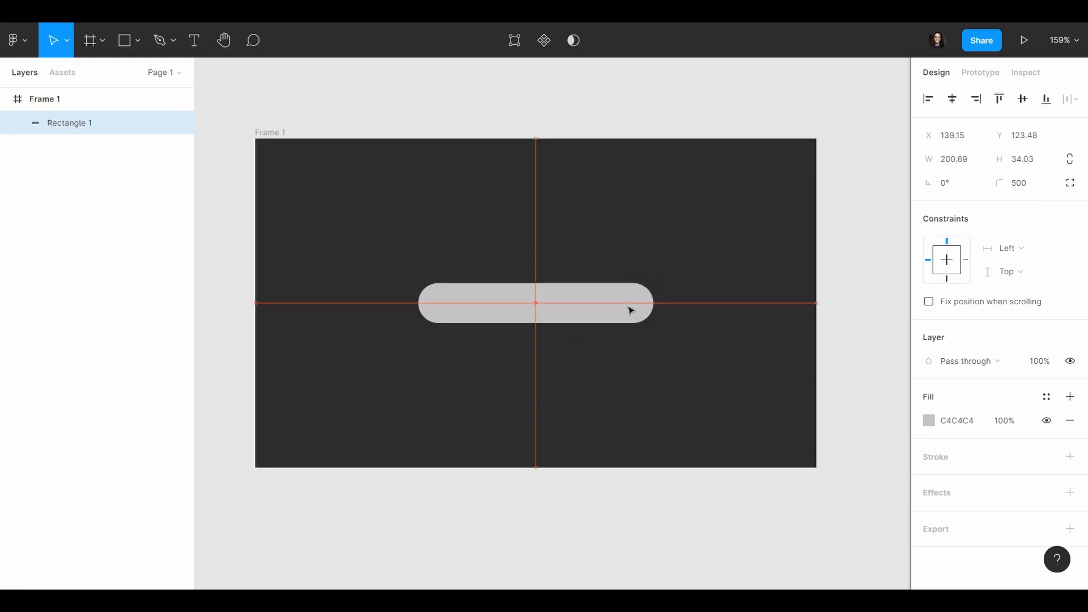
{"action": "left_click", "coordinate": [597, 516]}
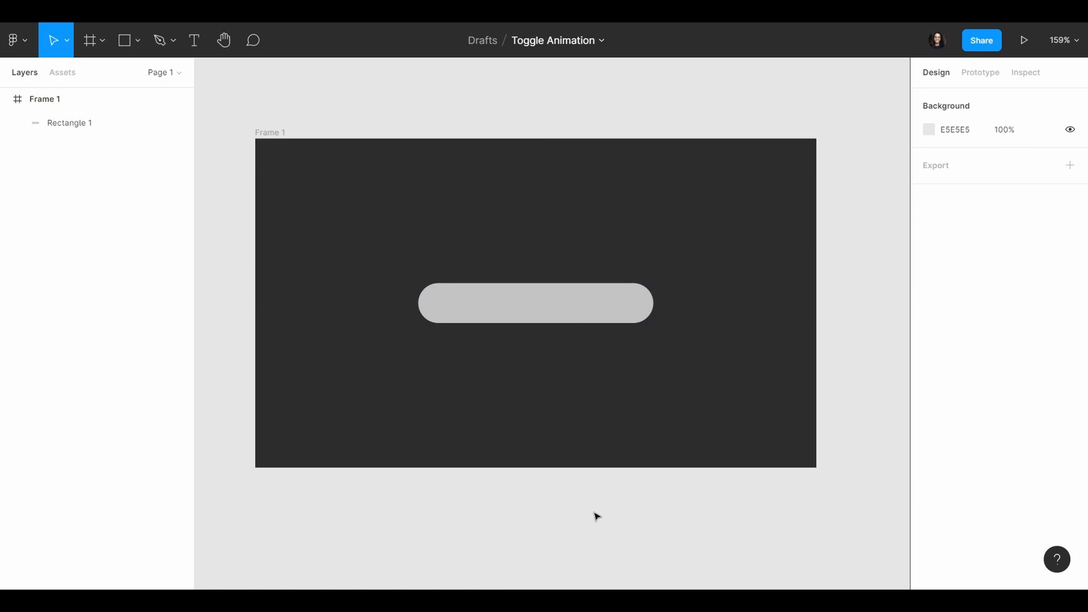
Step: Fill the rounded rectangle with the frame's dark colour, 2C2C2C, sampled from the canvas
{"action": "left_click", "coordinate": [580, 305]}
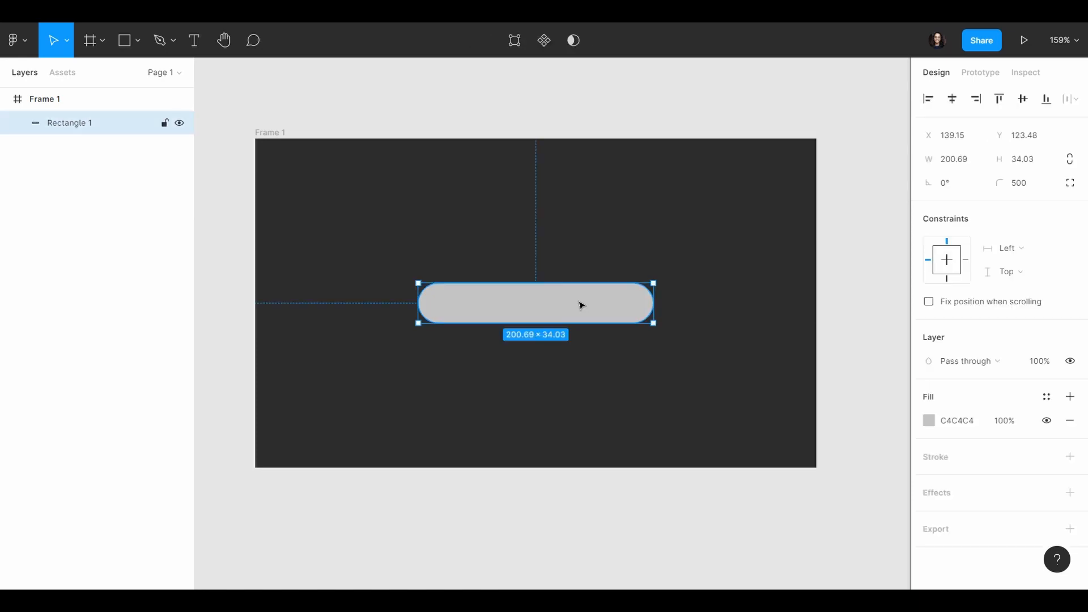
{"action": "left_click", "coordinate": [929, 420]}
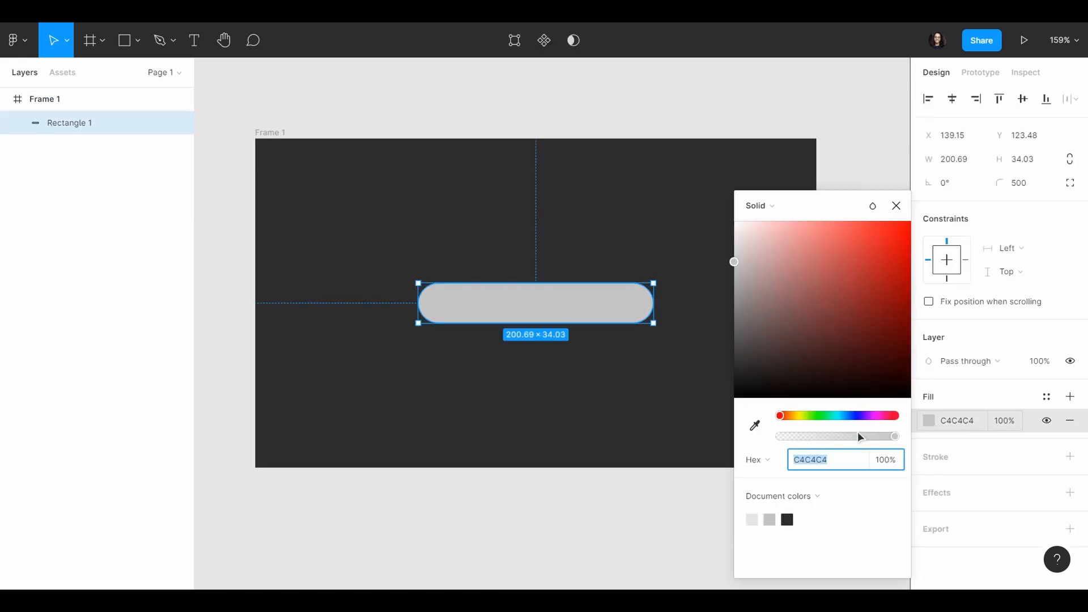
{"action": "left_click", "coordinate": [758, 428]}
{"action": "left_click", "coordinate": [656, 422]}
{"action": "left_click", "coordinate": [630, 512]}
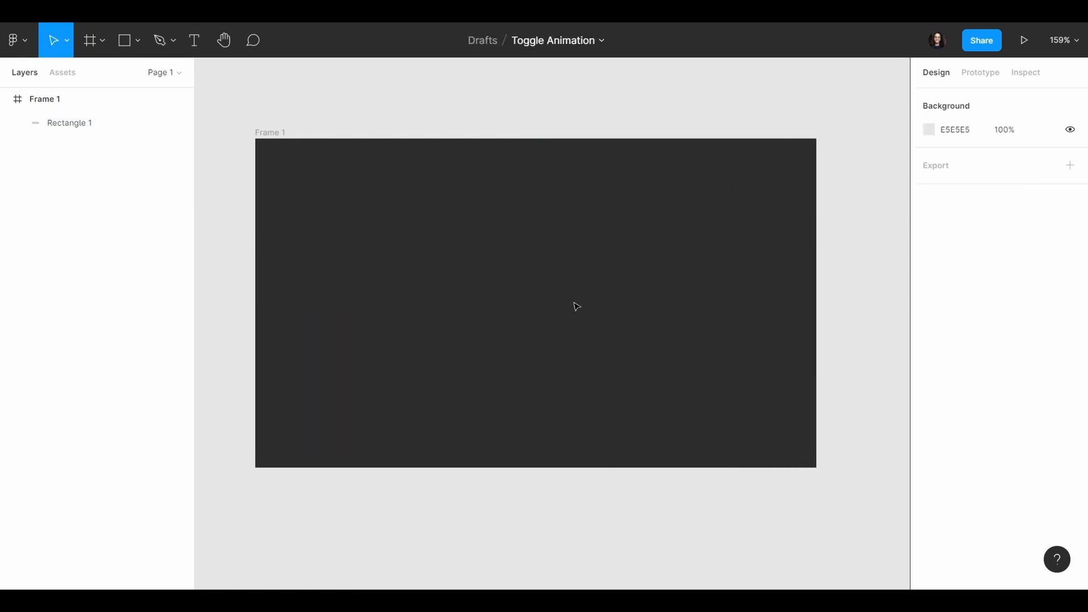
Step: Add an inner shadow to the rounded rectangle with X 2, Y 2 and blur 3
{"action": "left_click", "coordinate": [576, 306]}
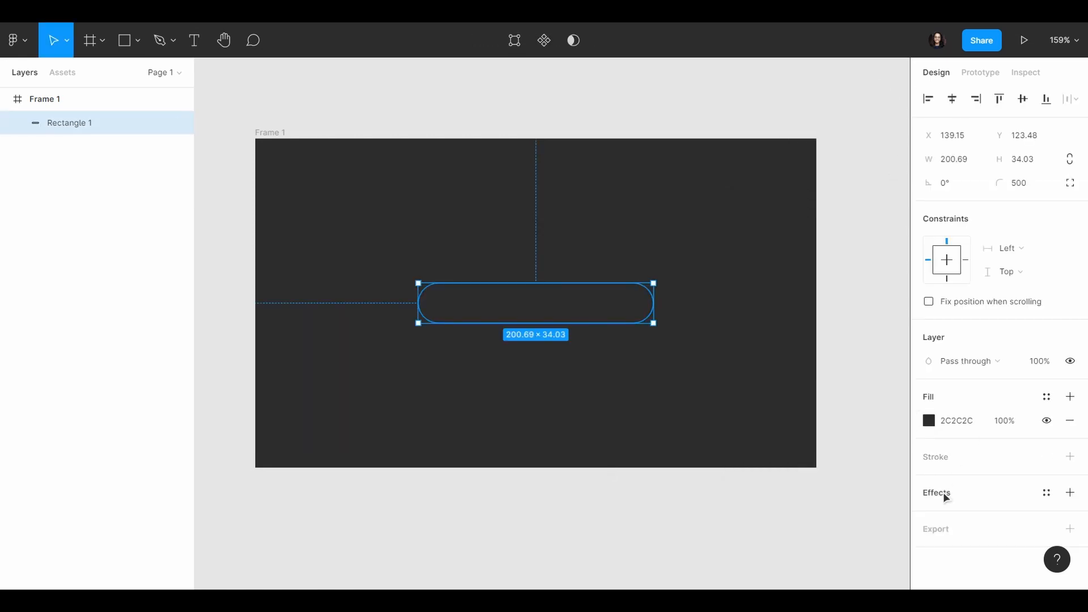
{"action": "left_click", "coordinate": [1070, 493]}
{"action": "scroll", "coordinate": [963, 454], "scroll_direction": "down", "scroll_amount": 1}
{"action": "left_click", "coordinate": [970, 501]}
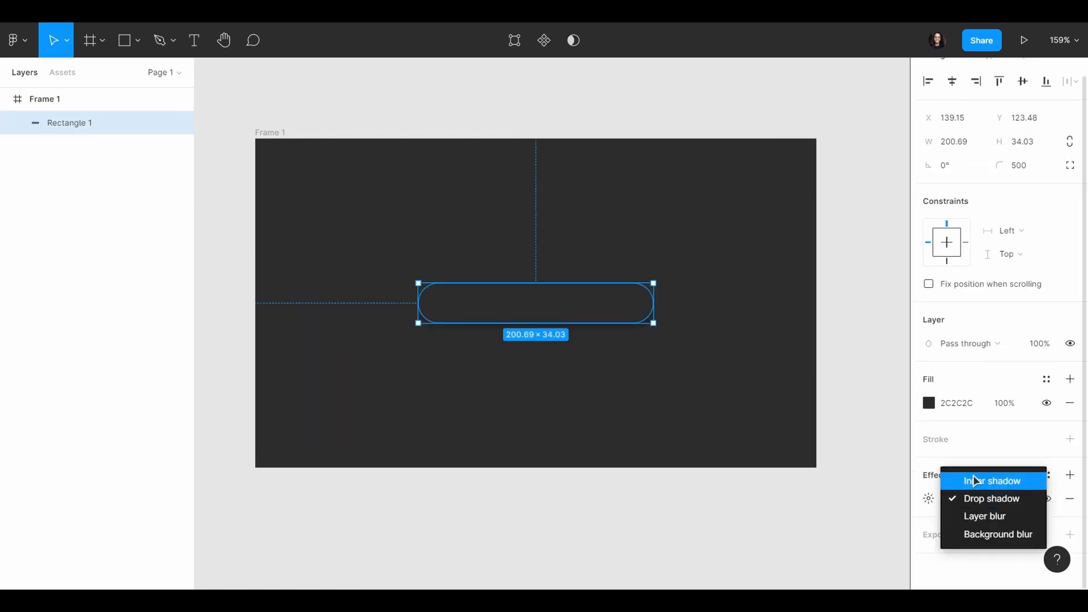
{"action": "left_click", "coordinate": [970, 481]}
{"action": "left_click", "coordinate": [930, 499]}
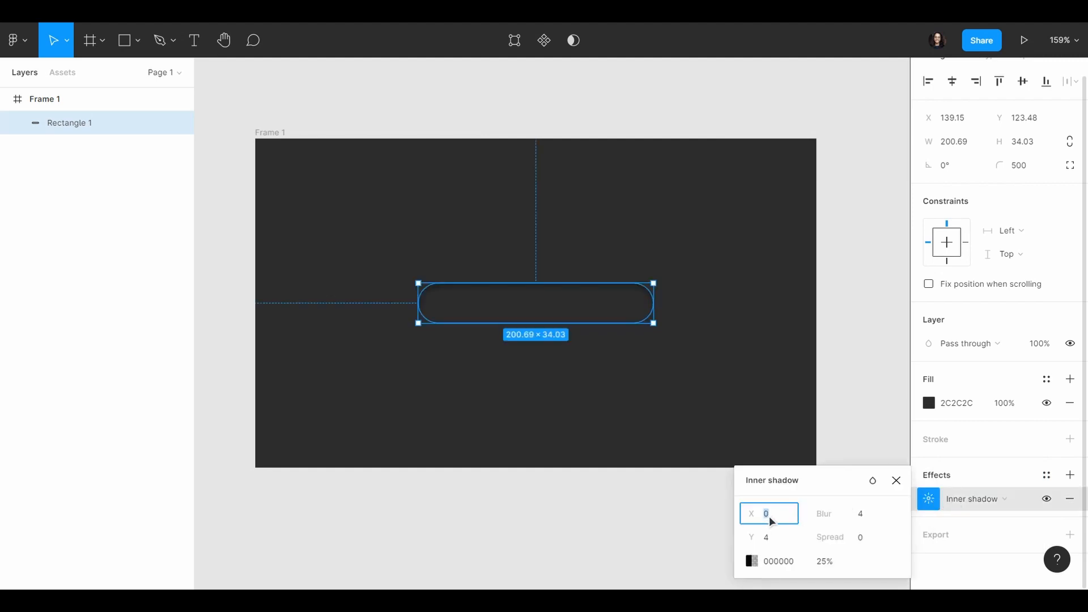
{"action": "left_click", "coordinate": [779, 537]}
{"action": "type", "text": "2"}
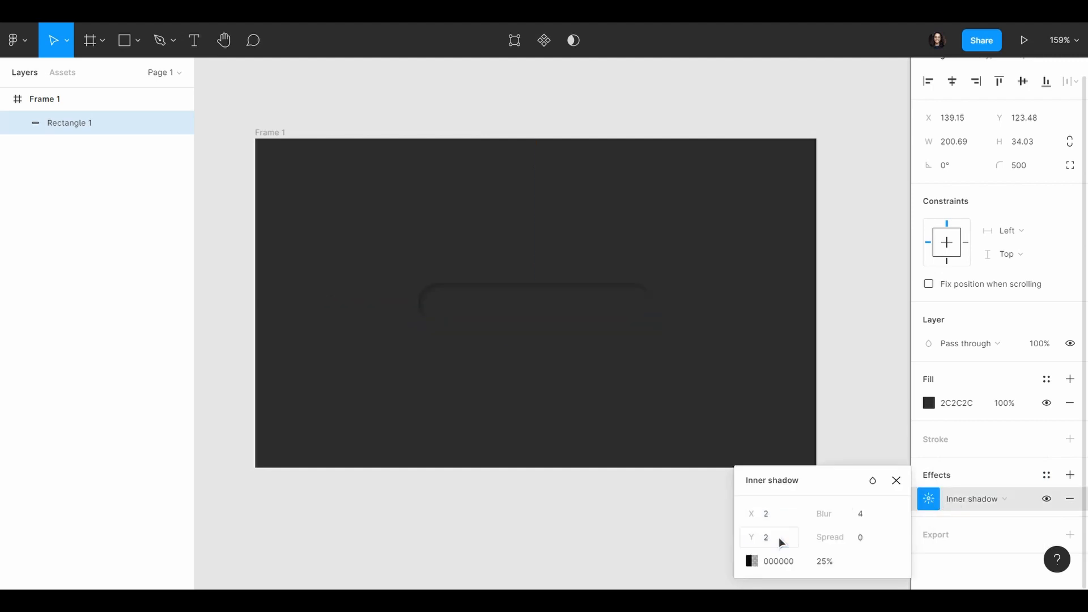
{"action": "left_click", "coordinate": [866, 513]}
{"action": "type", "text": "3"}
Step: Sample the rectangle's fill for the inner shadow colour and lighten it slightly to 343434 at 100% opacity
{"action": "left_click", "coordinate": [751, 561]}
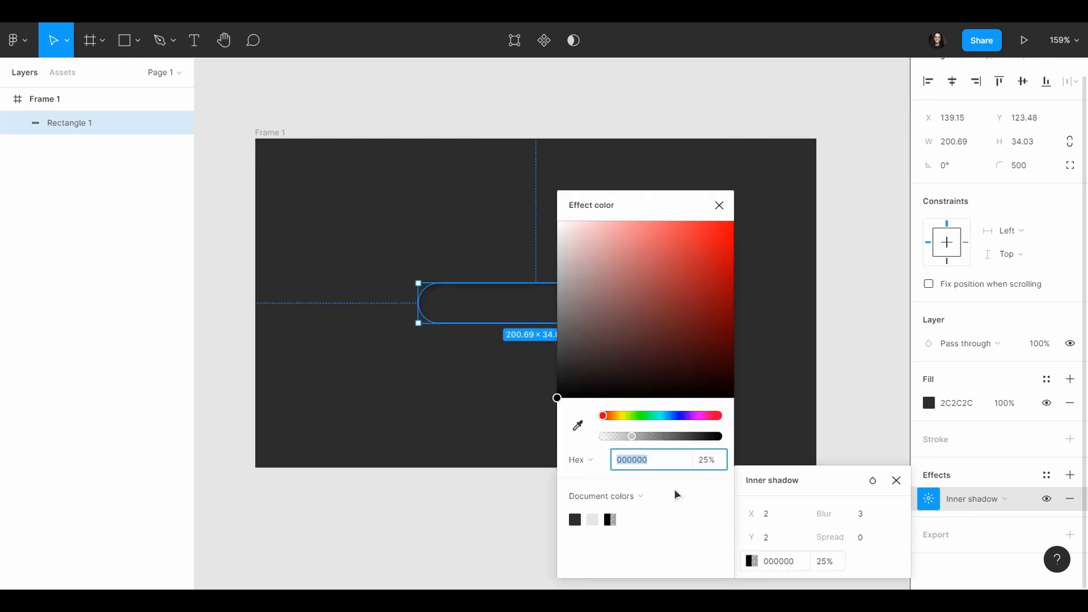
{"action": "left_click", "coordinate": [578, 425]}
{"action": "left_click", "coordinate": [520, 301]}
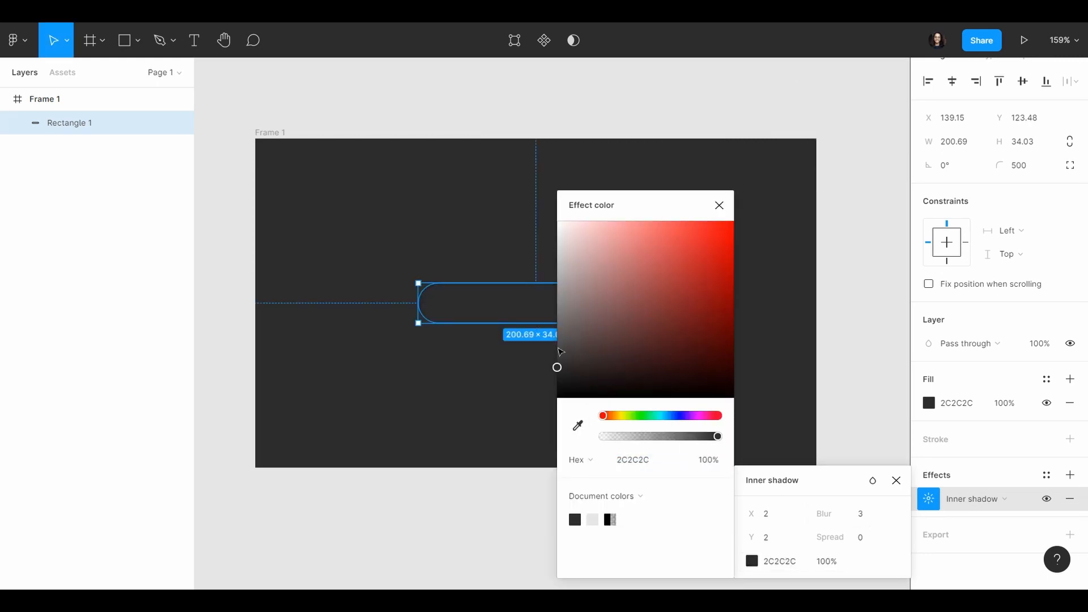
{"action": "left_click_drag", "start_coordinate": [559, 366], "coordinate": [557, 363]}
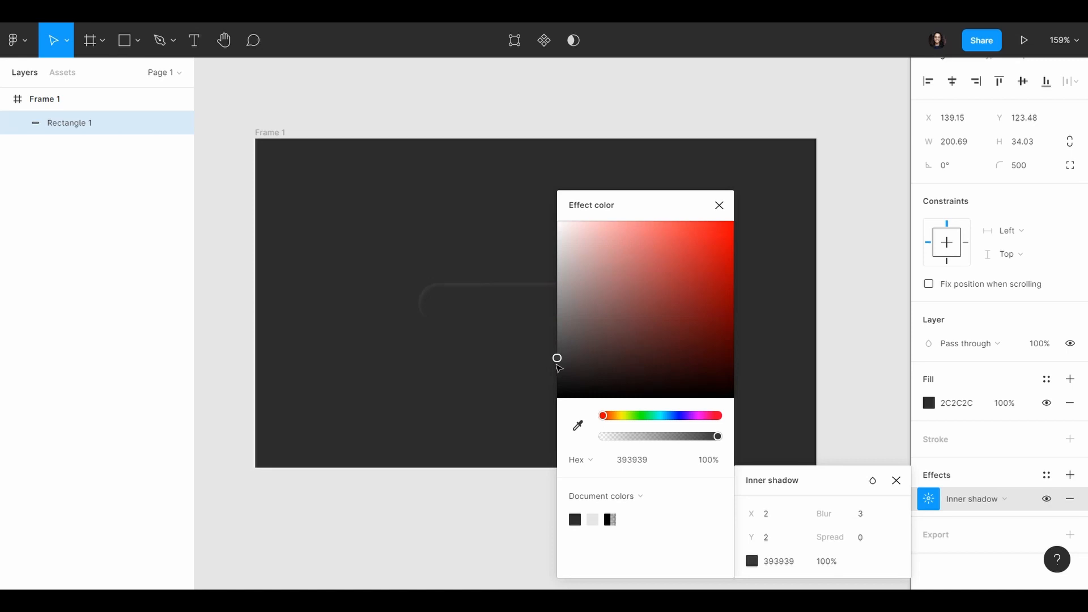
{"action": "scroll", "coordinate": [407, 345], "scroll_direction": "up", "scroll_amount": 5}
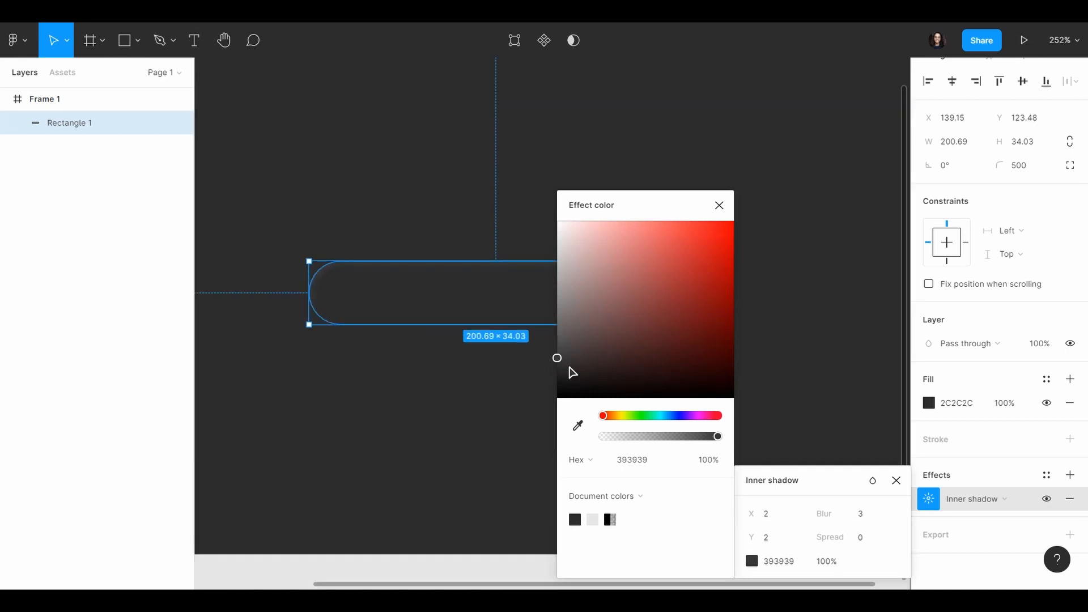
{"action": "mouse_move", "coordinate": [557, 357]}
{"action": "left_mouse_down"}
{"action": "mouse_move", "coordinate": [549, 351]}
{"action": "mouse_move", "coordinate": [544, 372]}
{"action": "left_mouse_up"}
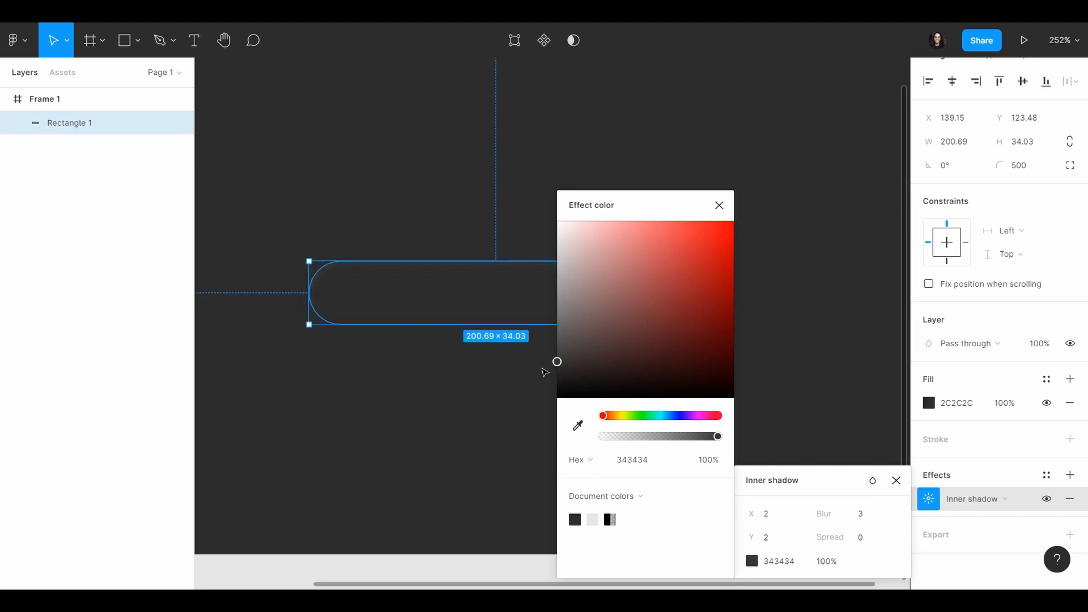
Step: Add a second inner shadow effect to the rounded rectangle
{"action": "left_click", "coordinate": [1070, 475]}
{"action": "left_click", "coordinate": [971, 499]}
{"action": "left_click", "coordinate": [972, 479]}
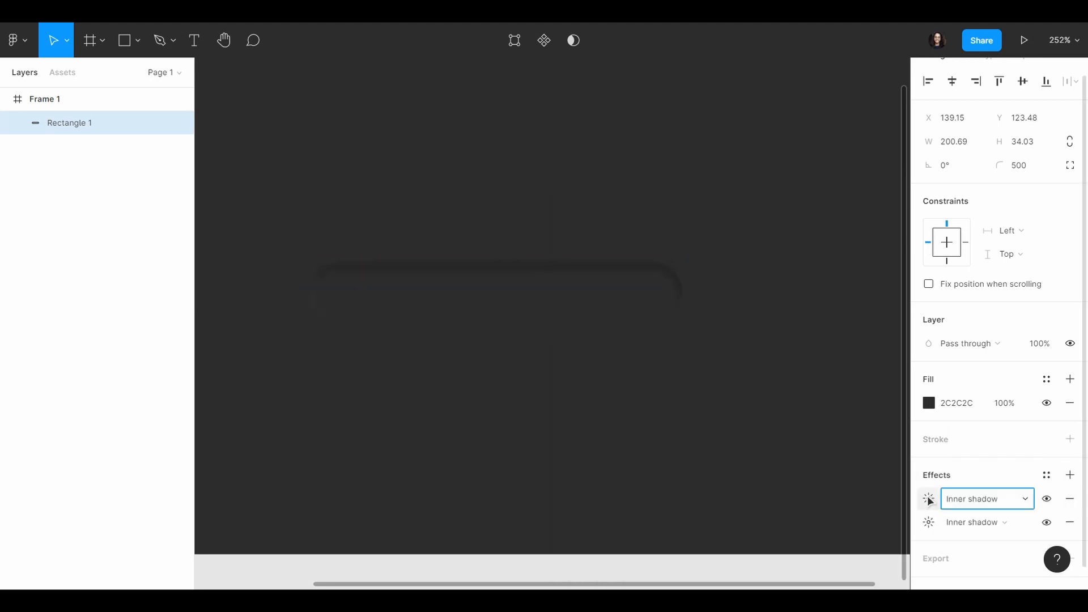
Step: Set the second inner shadow's X and Y offsets to -2 and its blur to 3
{"action": "left_click", "coordinate": [930, 501]}
{"action": "type", "text": "-"}
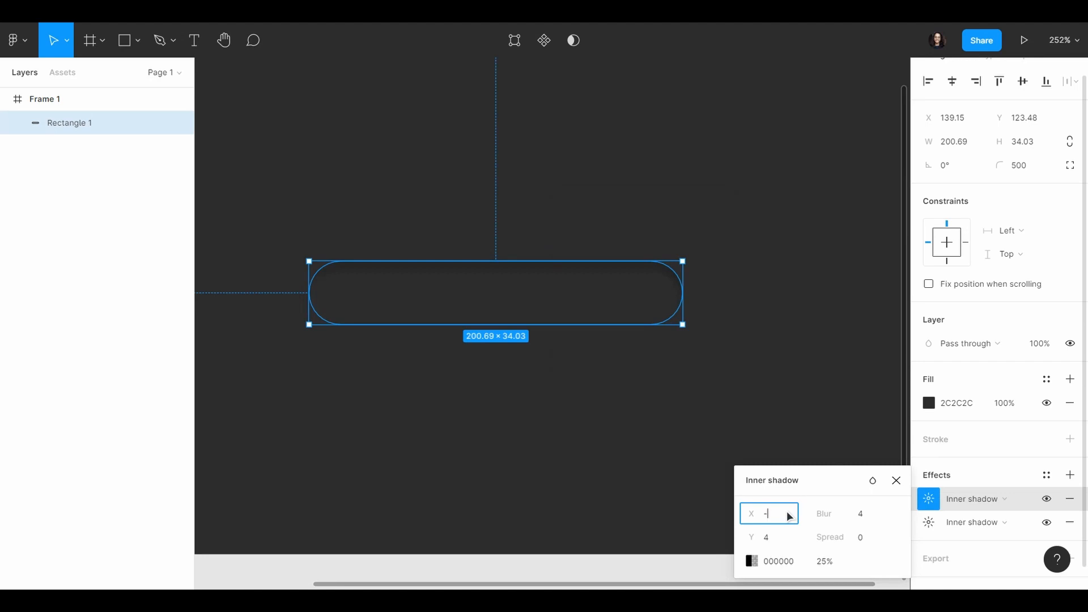
{"action": "type", "text": "2"}
{"action": "key", "text": "Return"}
{"action": "left_click", "coordinate": [778, 539]}
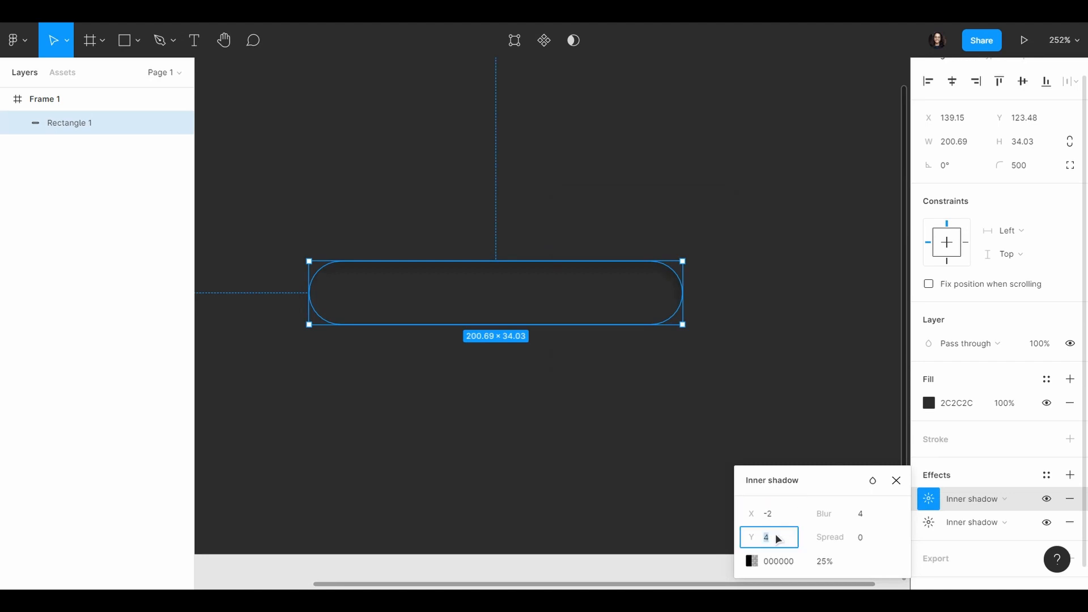
{"action": "type", "text": "-2"}
{"action": "key", "text": "Return"}
{"action": "left_click", "coordinate": [871, 512]}
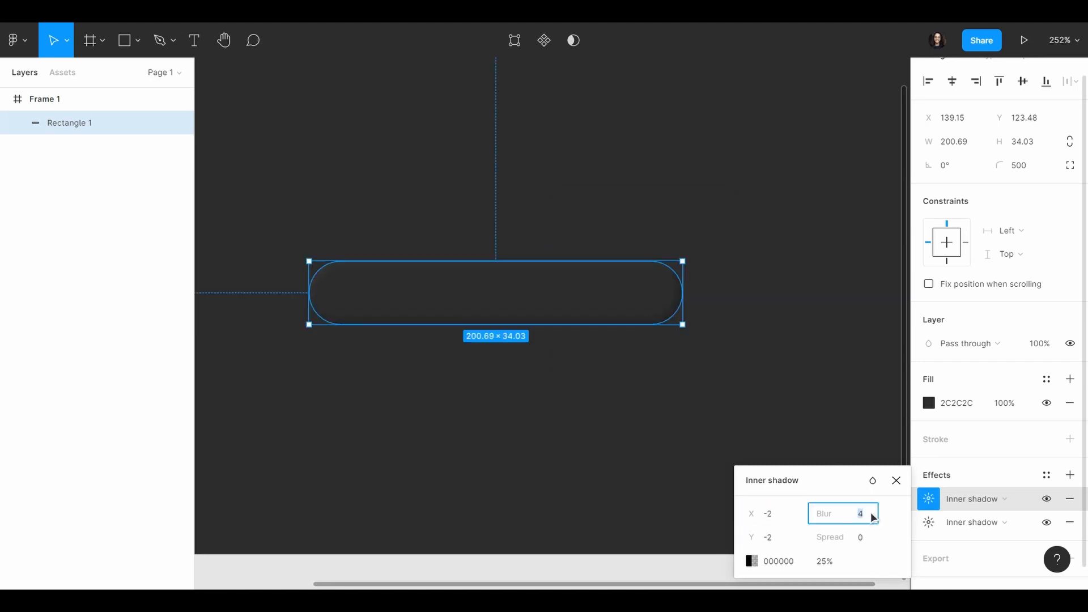
{"action": "type", "text": "3"}
{"action": "key", "text": "Return"}
Step: Sample the rectangle's fill for the second inner shadow colour and darken it to 222222 at 100% opacity
{"action": "left_click", "coordinate": [751, 561]}
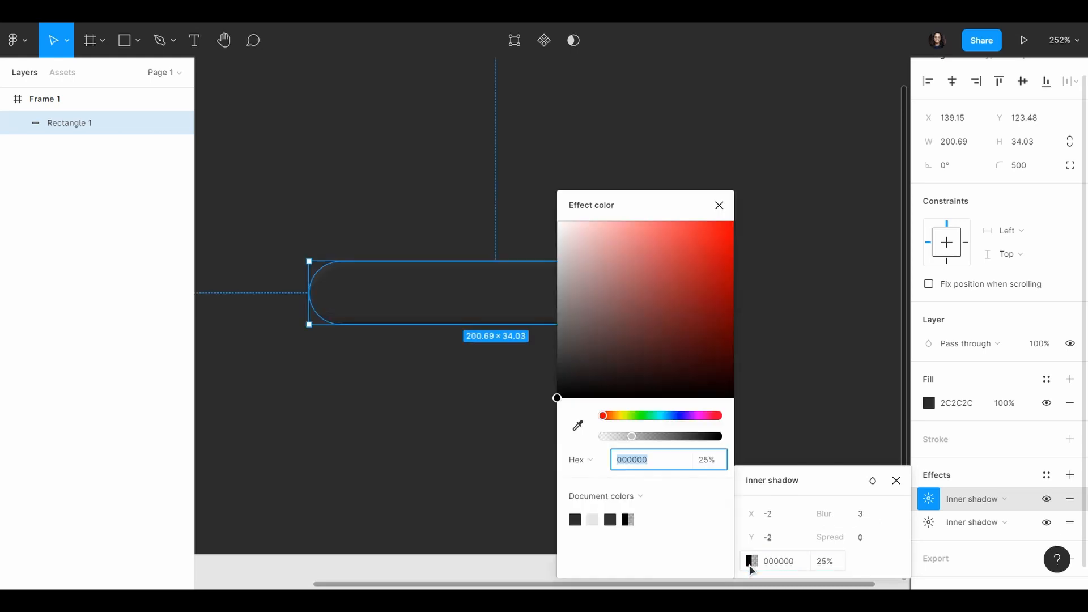
{"action": "left_click", "coordinate": [577, 426]}
{"action": "left_click", "coordinate": [494, 301]}
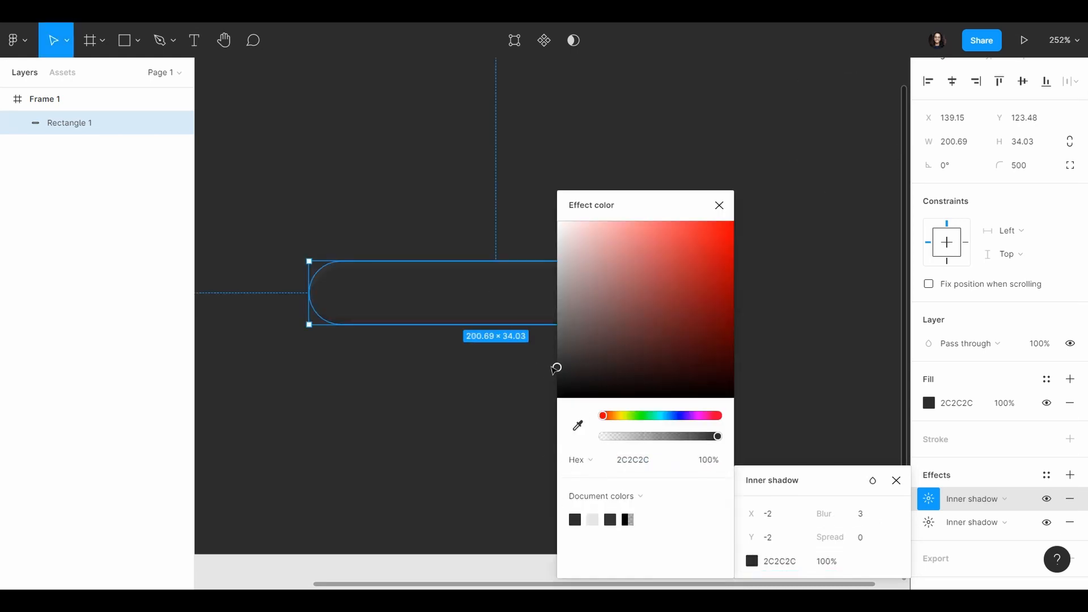
{"action": "left_click_drag", "start_coordinate": [557, 367], "coordinate": [547, 386]}
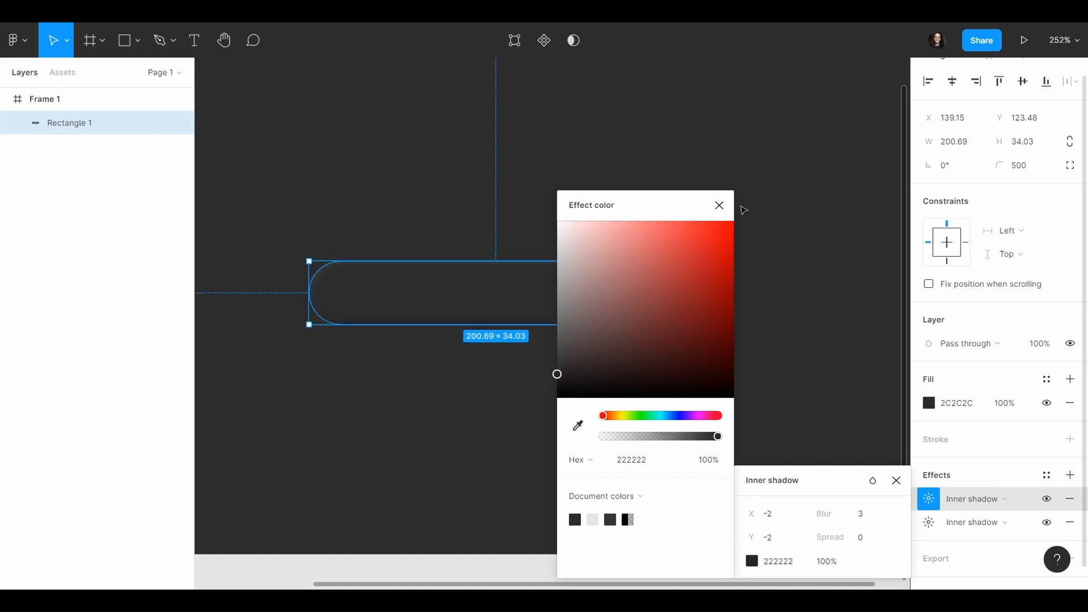
{"action": "left_click", "coordinate": [719, 205]}
{"action": "left_click", "coordinate": [755, 304]}
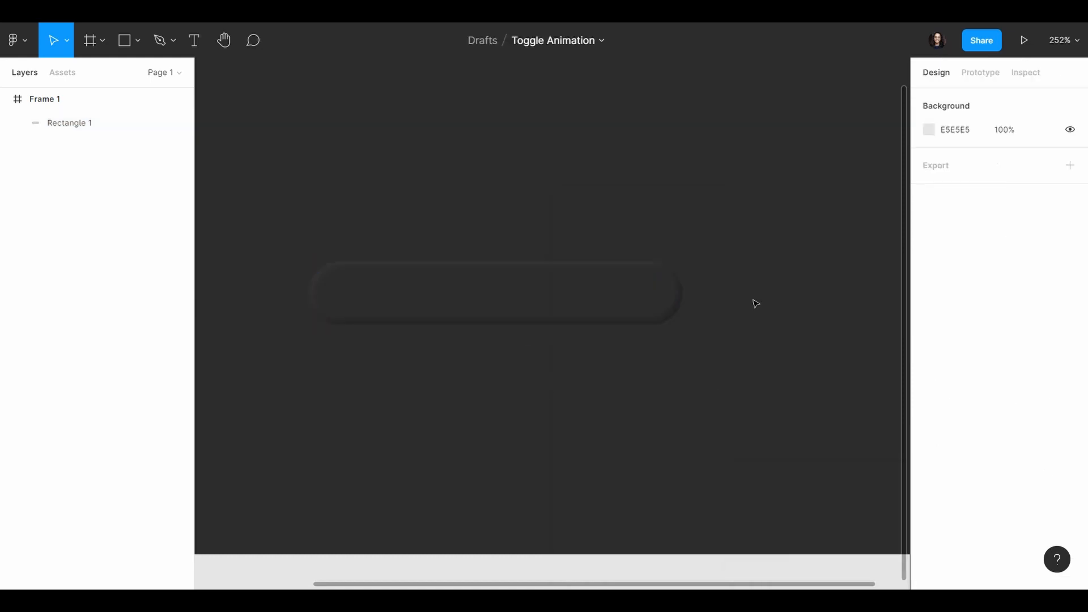
Step: Set the rounded rectangle's drop shadow to an X offset of -40, a Y offset of 40 and a blur of 80
{"action": "left_click", "coordinate": [559, 299]}
{"action": "scroll", "coordinate": [1050, 444], "scroll_direction": "down", "scroll_amount": 2}
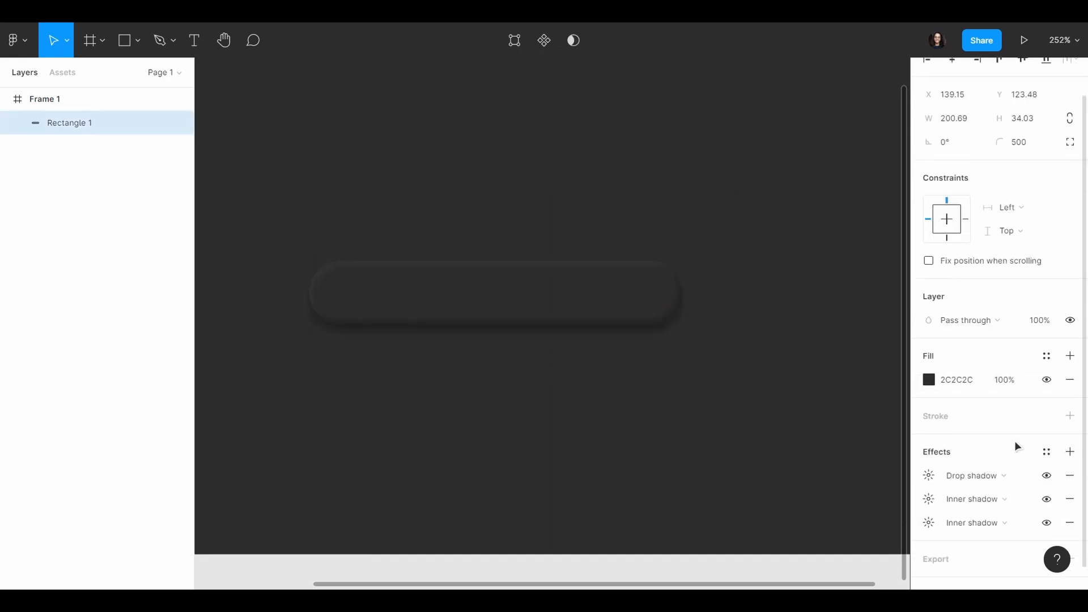
{"action": "scroll", "coordinate": [1016, 443], "scroll_direction": "down", "scroll_amount": 1}
{"action": "left_click", "coordinate": [929, 452]}
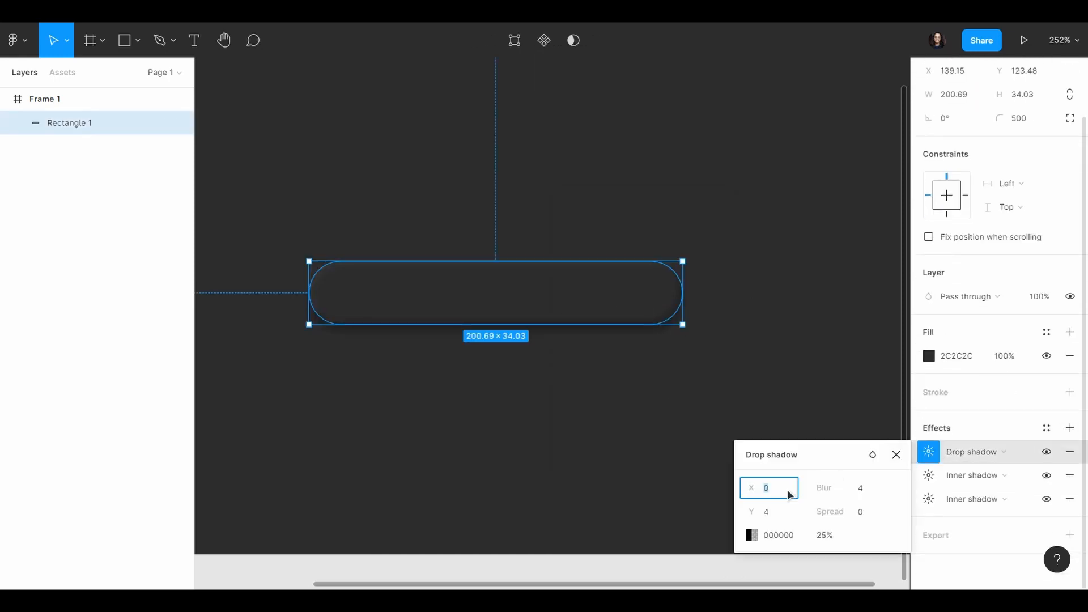
{"action": "type", "text": "-40"}
{"action": "key", "text": "Return"}
{"action": "left_click", "coordinate": [780, 514]}
{"action": "type", "text": "40"}
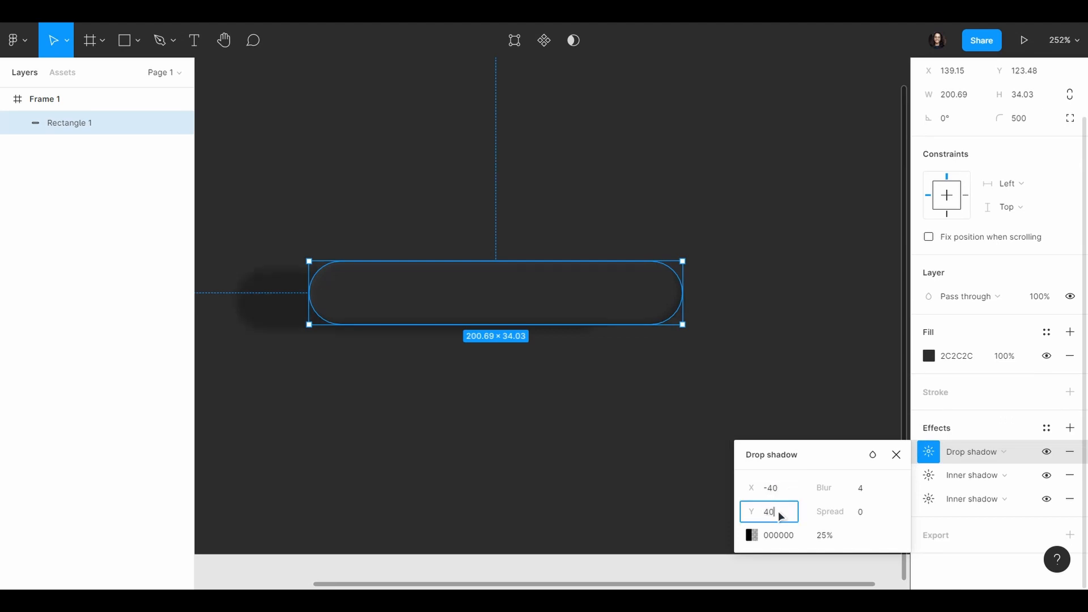
{"action": "key", "text": "Return"}
{"action": "left_click", "coordinate": [862, 490]}
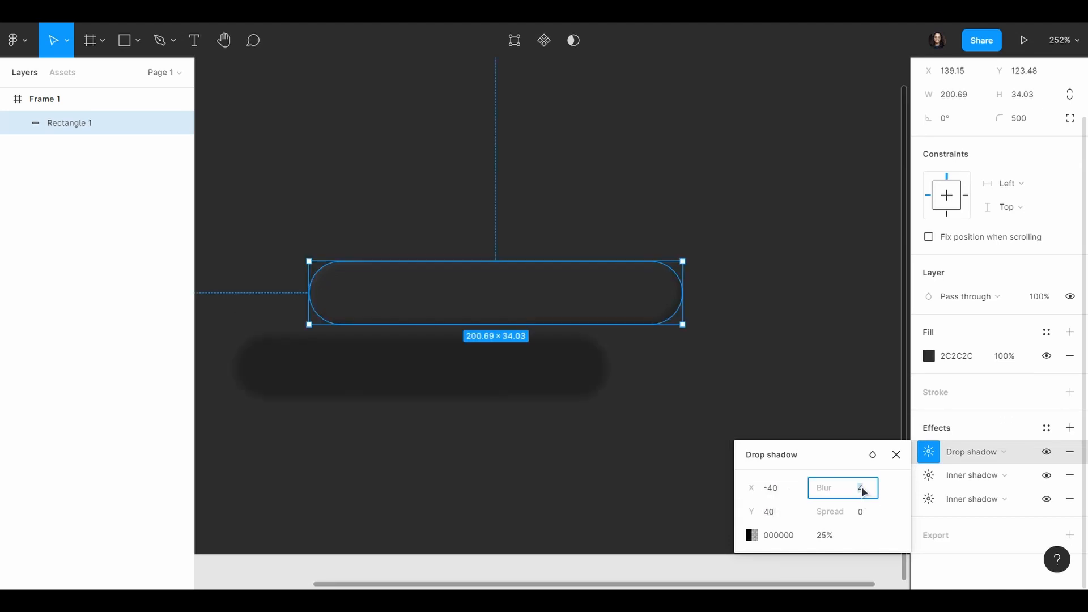
{"action": "type", "text": "80"}
{"action": "key", "text": "Return"}
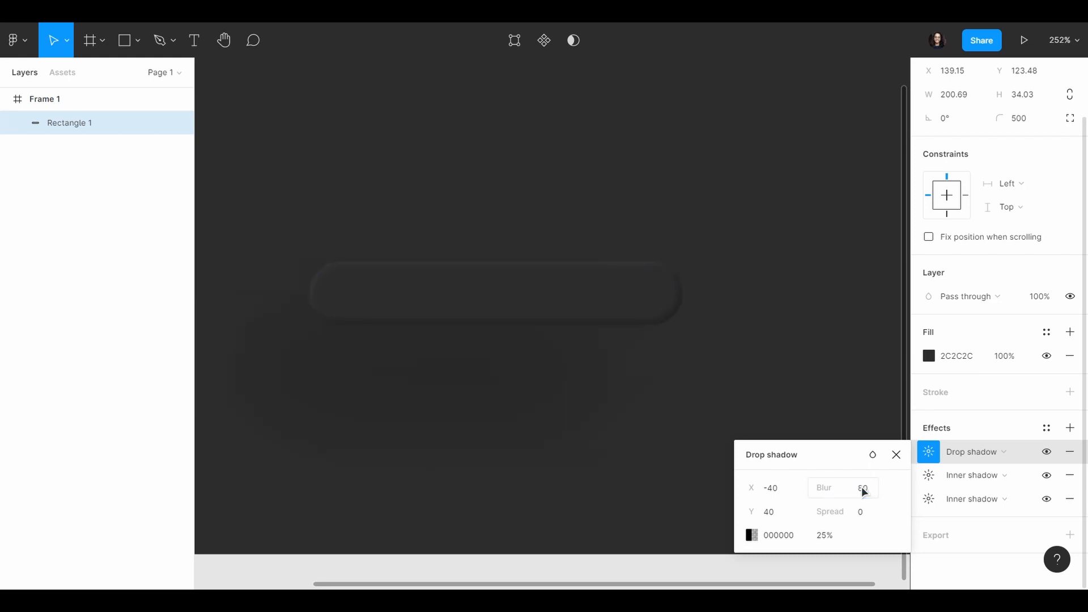
Step: Set the first drop shadow's colour to 131313 at 90% opacity
{"action": "left_click", "coordinate": [800, 535]}
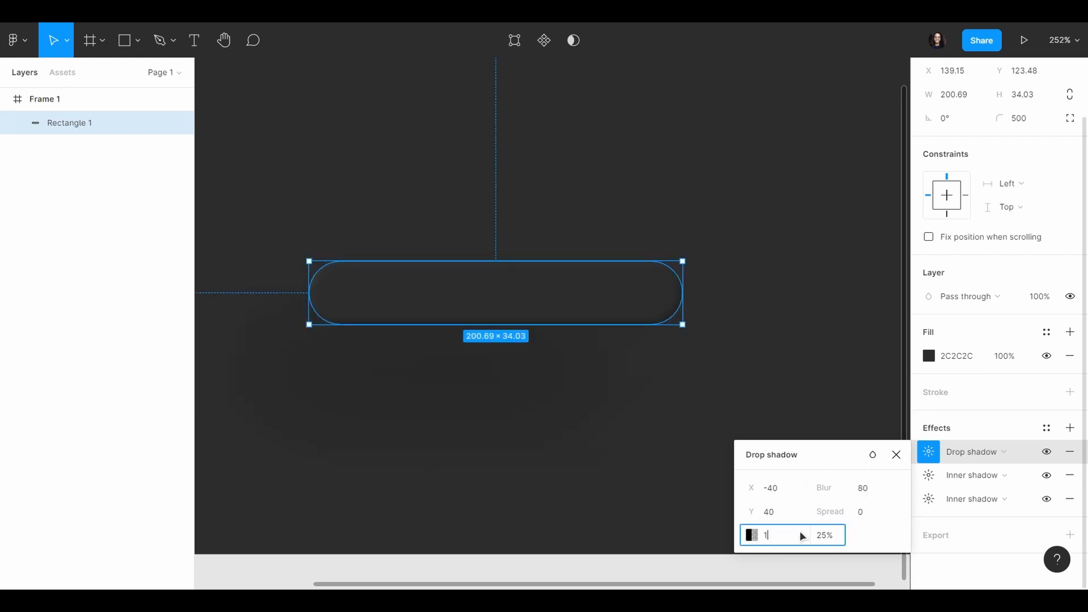
{"action": "type", "text": "131313"}
{"action": "key", "text": "Return"}
{"action": "left_click", "coordinate": [823, 536]}
{"action": "type", "text": "100"}
{"action": "key", "text": "Return"}
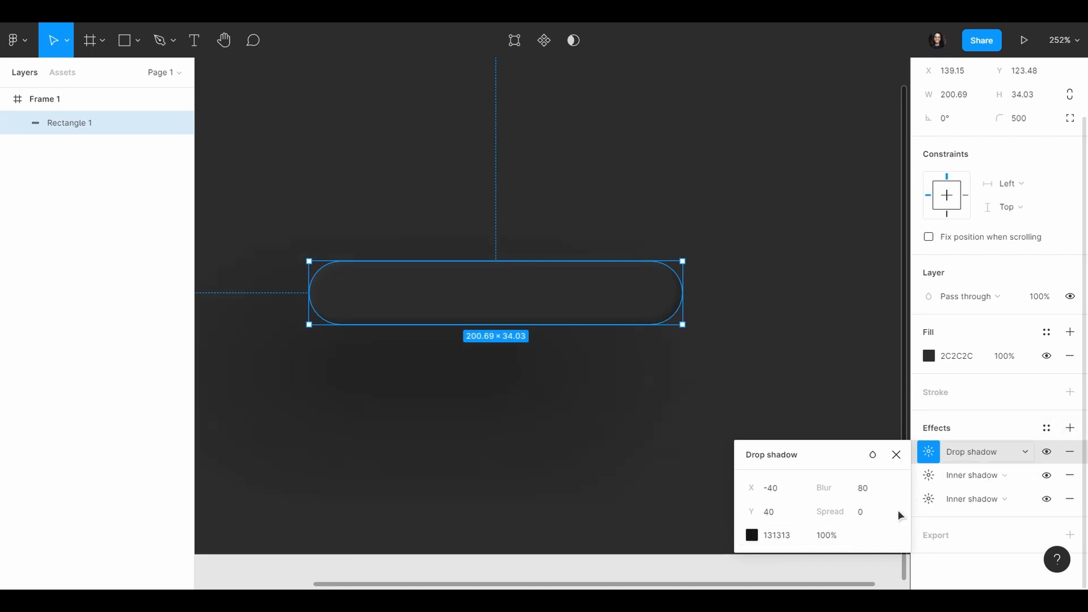
{"action": "left_click", "coordinate": [835, 536]}
{"action": "type", "text": "90"}
{"action": "key", "text": "Return"}
Step: Add a second drop shadow to the rounded rectangle with X offset 40, Y offset -40 and blur 80
{"action": "left_click", "coordinate": [1070, 428]}
{"action": "left_click", "coordinate": [928, 452]}
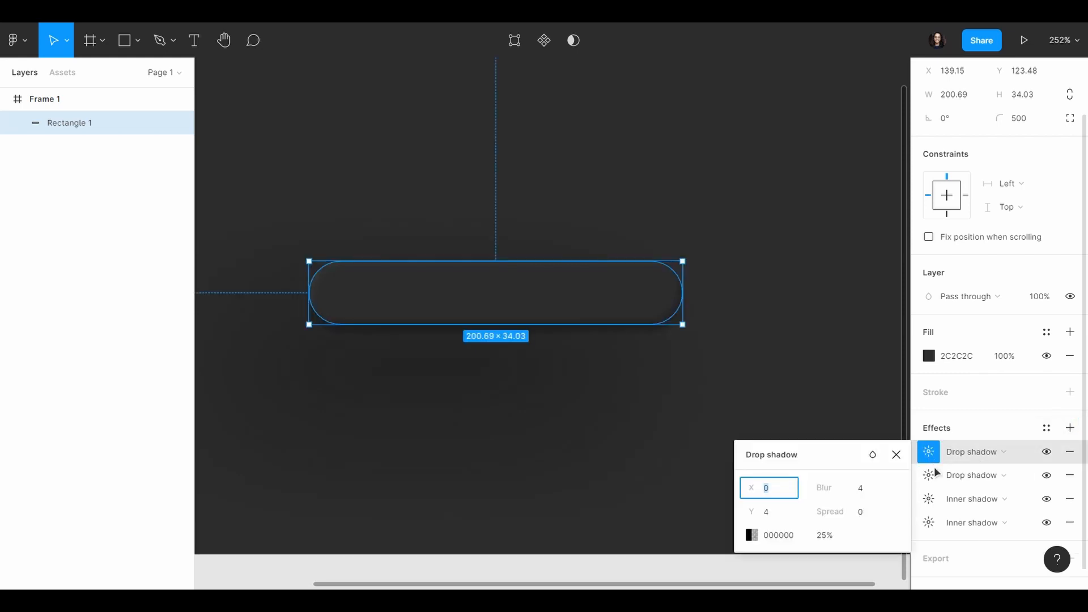
{"action": "left_click", "coordinate": [928, 475]}
{"action": "left_click", "coordinate": [928, 451]}
{"action": "type", "text": "40"}
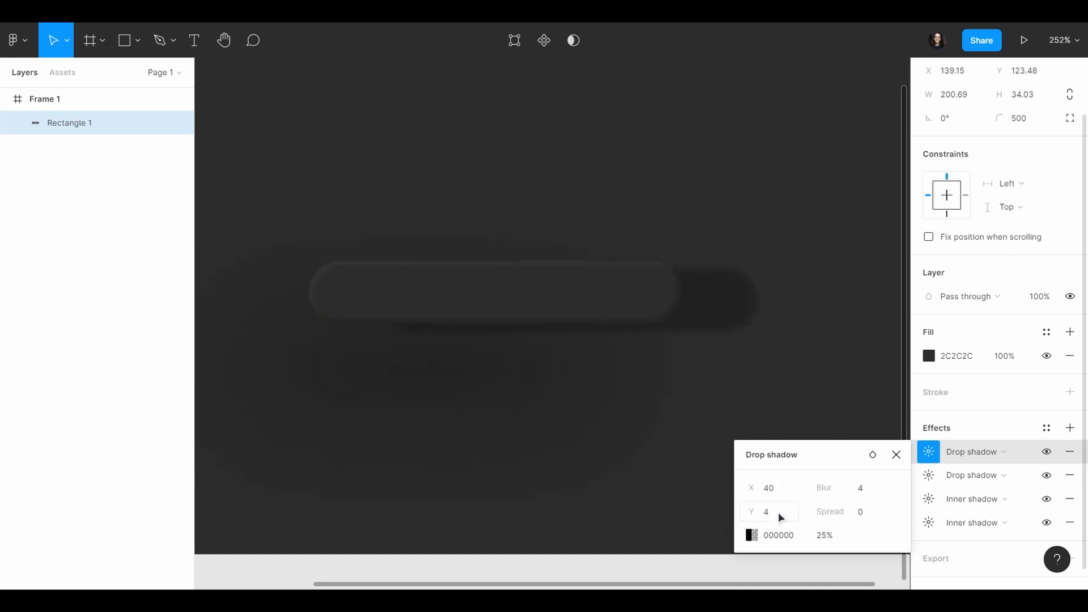
{"action": "left_click", "coordinate": [779, 514]}
{"action": "type", "text": "-40"}
{"action": "key", "text": "Return"}
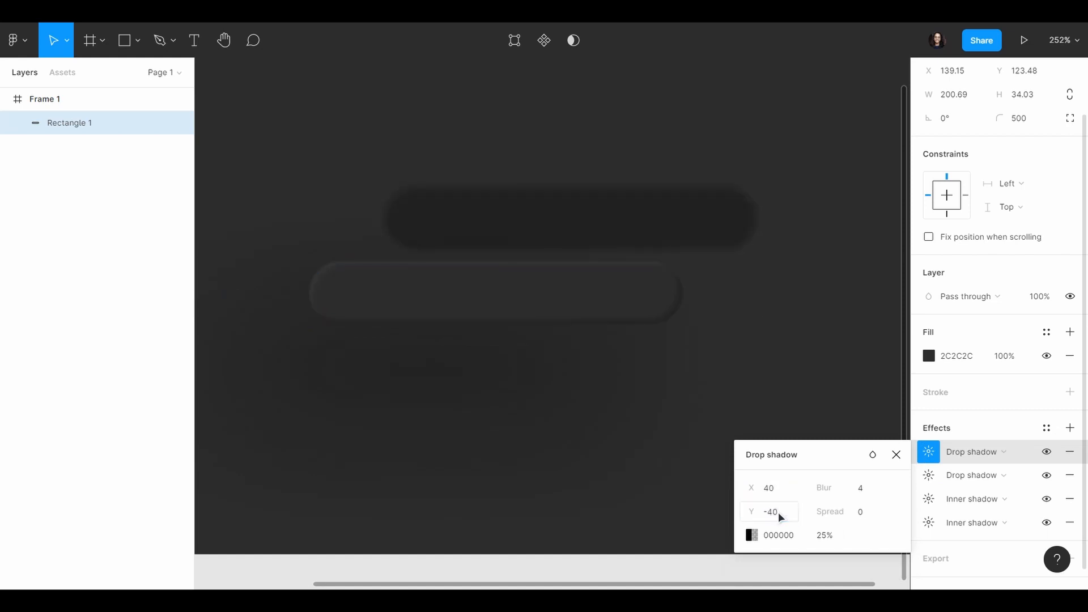
{"action": "left_click", "coordinate": [871, 491]}
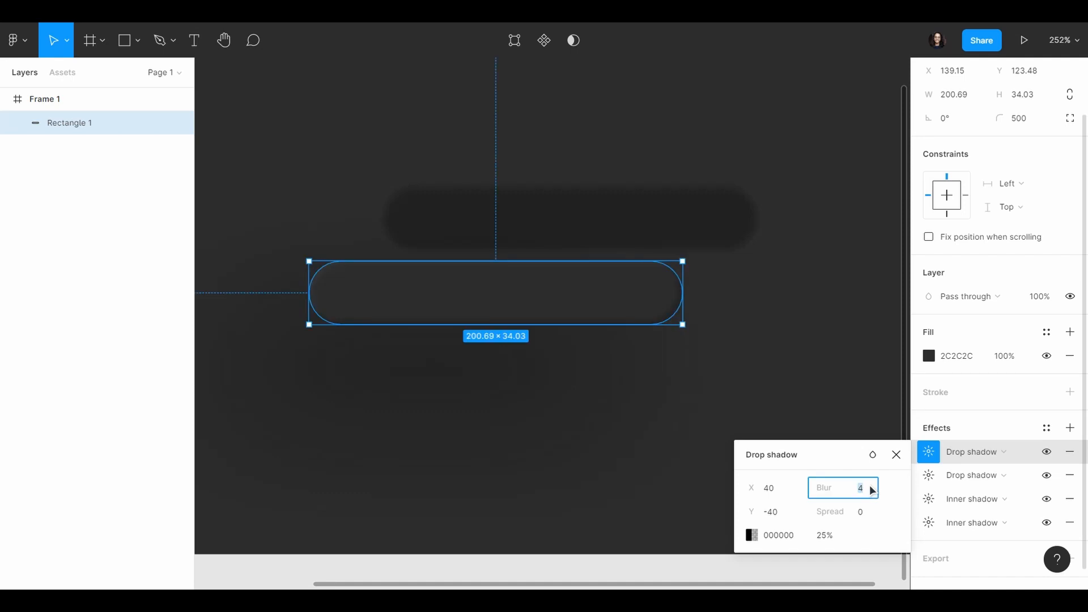
{"action": "type", "text": "80"}
{"action": "key", "text": "Return"}
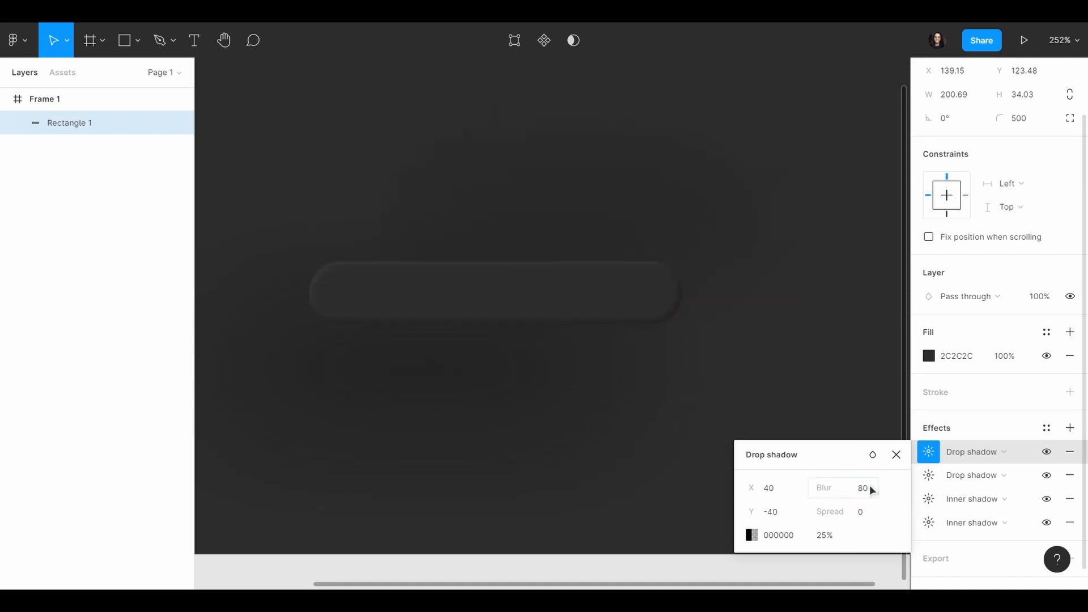
Step: Set the second drop shadow's colour to 131313 at 90% opacity
{"action": "left_click", "coordinate": [793, 537]}
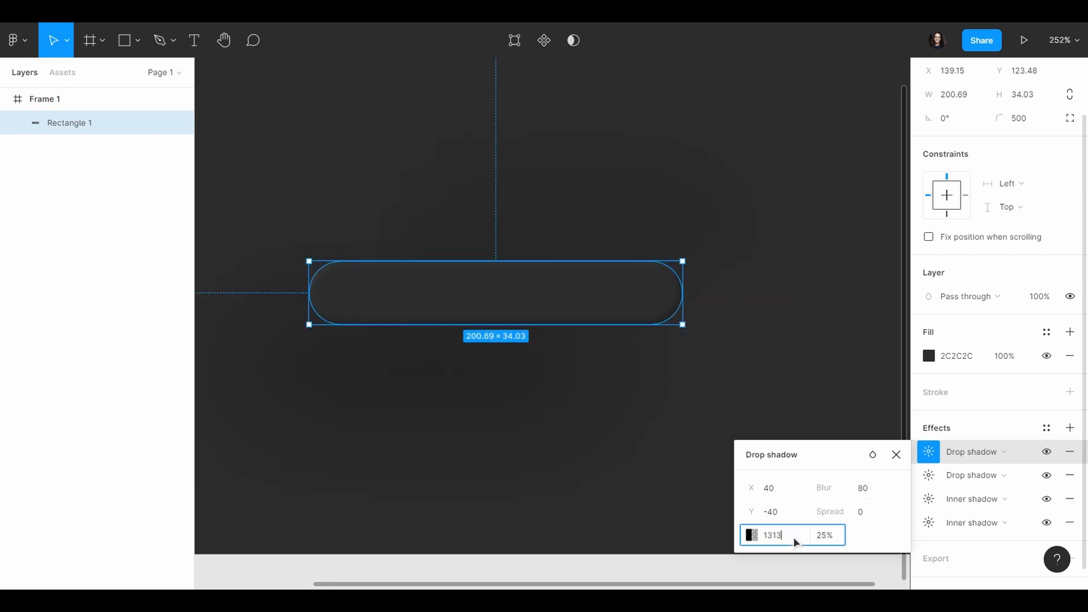
{"action": "key", "text": "Return"}
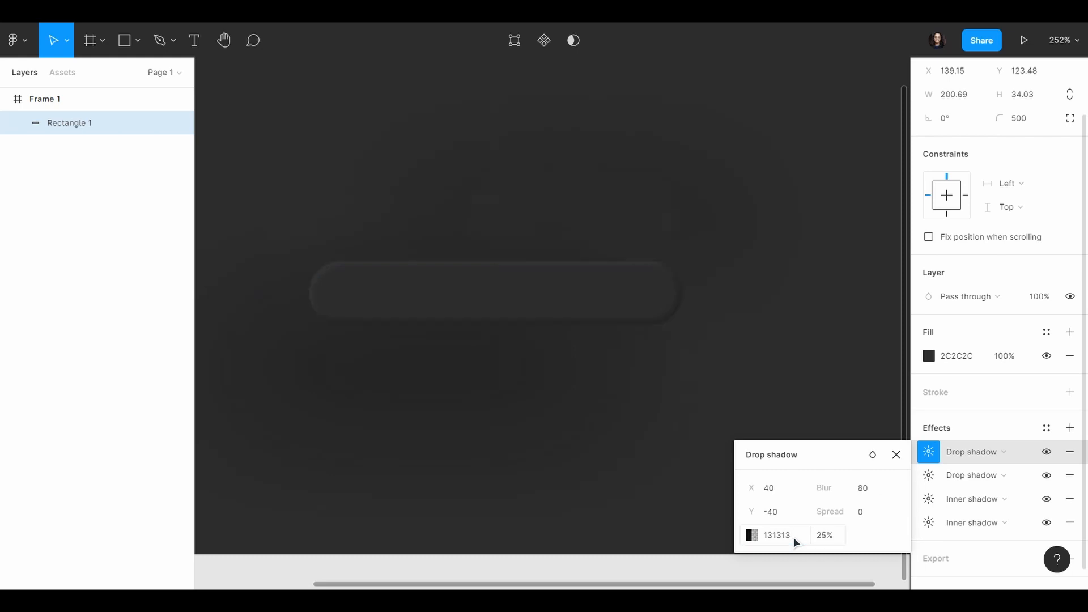
{"action": "left_click", "coordinate": [829, 535]}
{"action": "type", "text": "90"}
{"action": "key", "text": "Return"}
Step: Add a third drop shadow to the rounded rectangle with X and Y offsets of 40 and a blur of 80
{"action": "left_click", "coordinate": [1070, 428]}
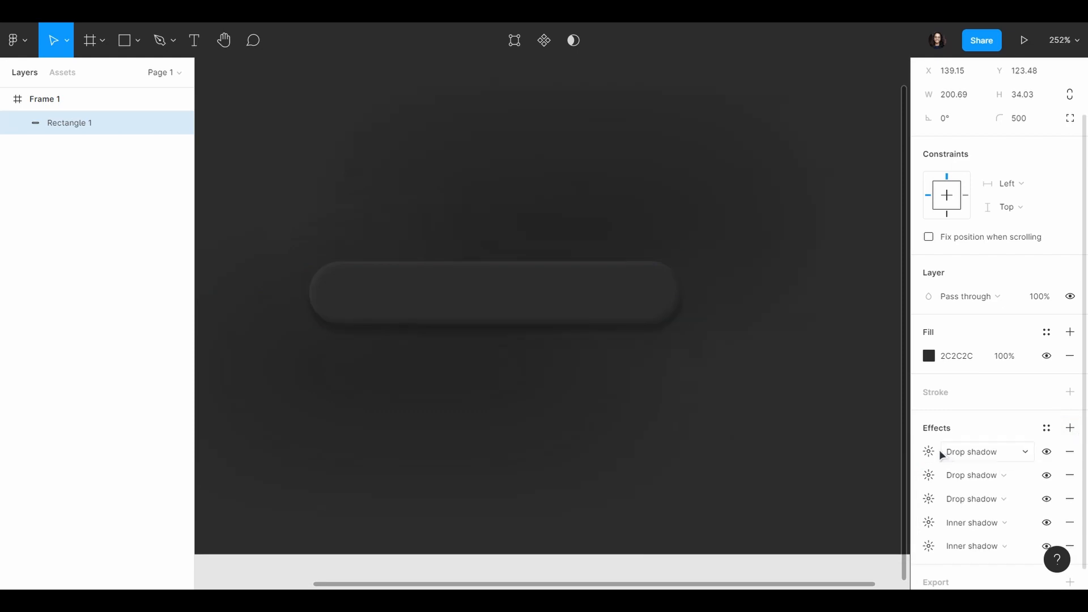
{"action": "left_click", "coordinate": [932, 453]}
{"action": "left_click", "coordinate": [971, 452]}
{"action": "left_click", "coordinate": [971, 453]}
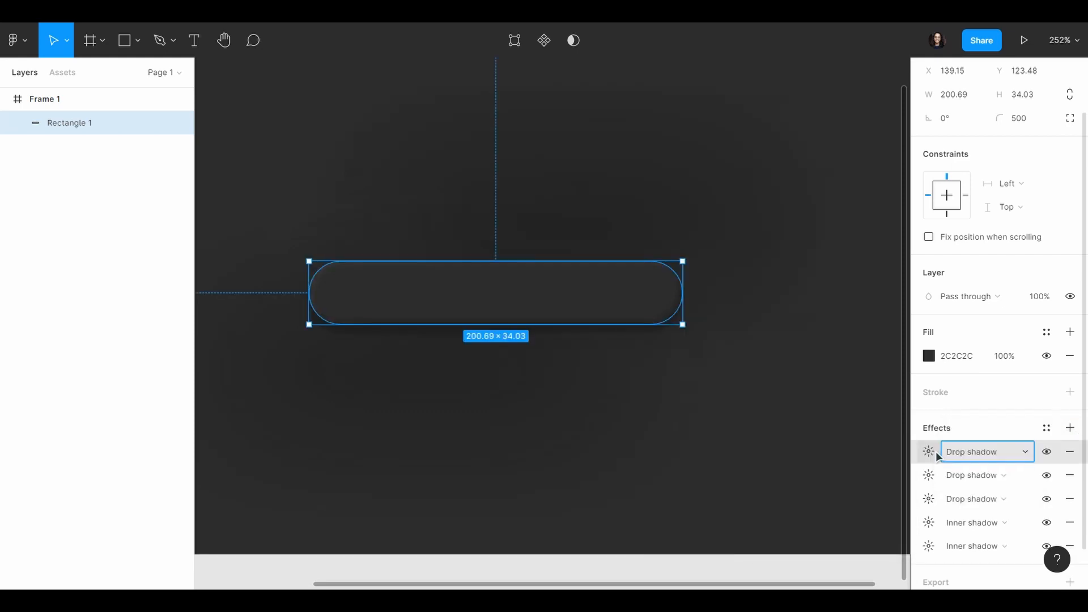
{"action": "left_click", "coordinate": [935, 453]}
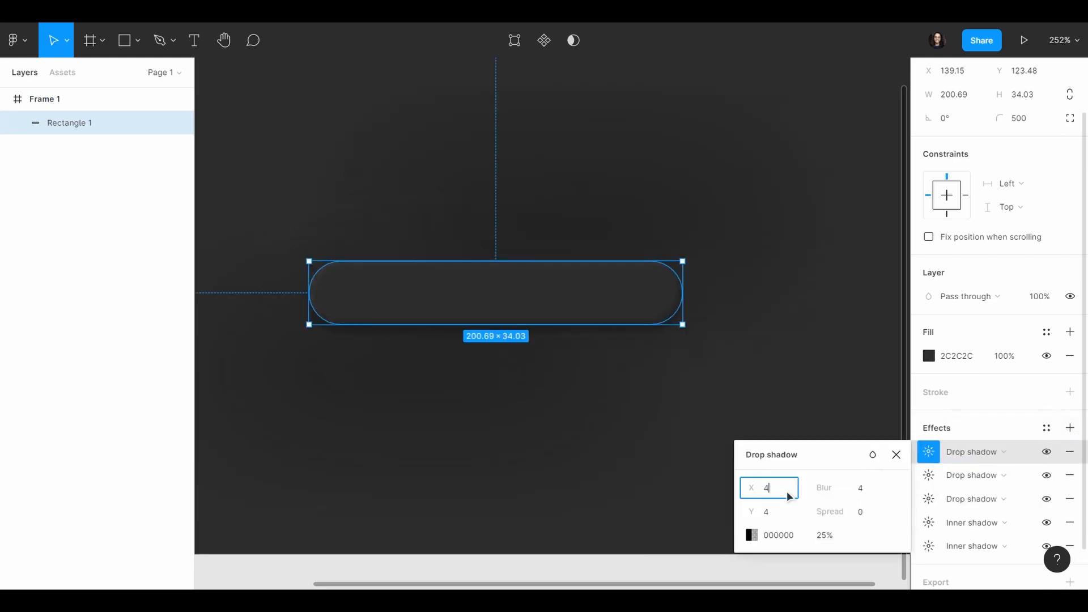
{"action": "type", "text": "40"}
{"action": "key", "text": "Return"}
{"action": "left_click", "coordinate": [796, 511]}
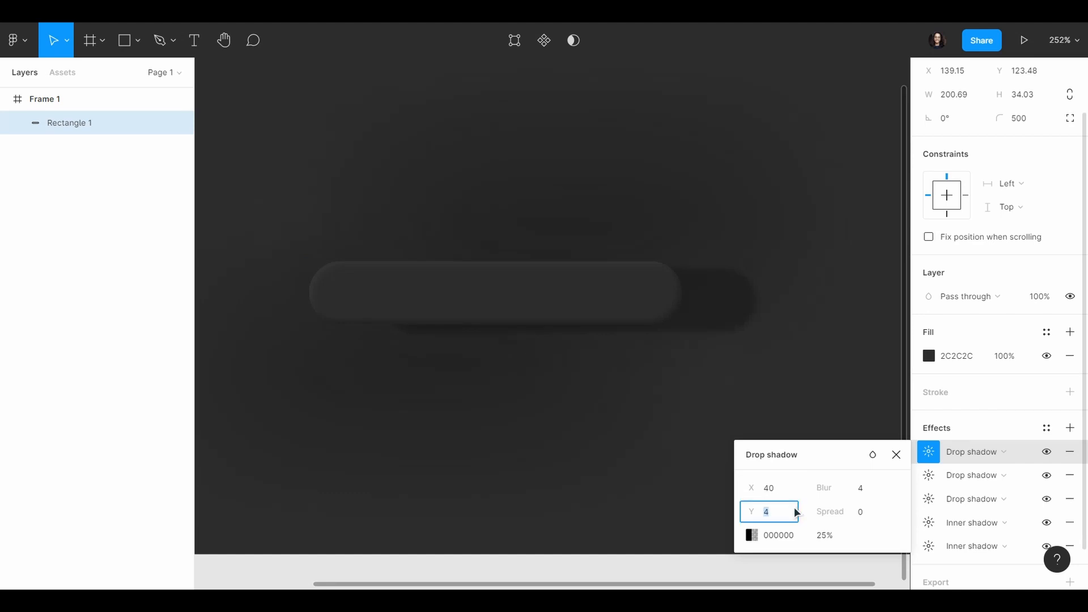
{"action": "key", "text": "Return"}
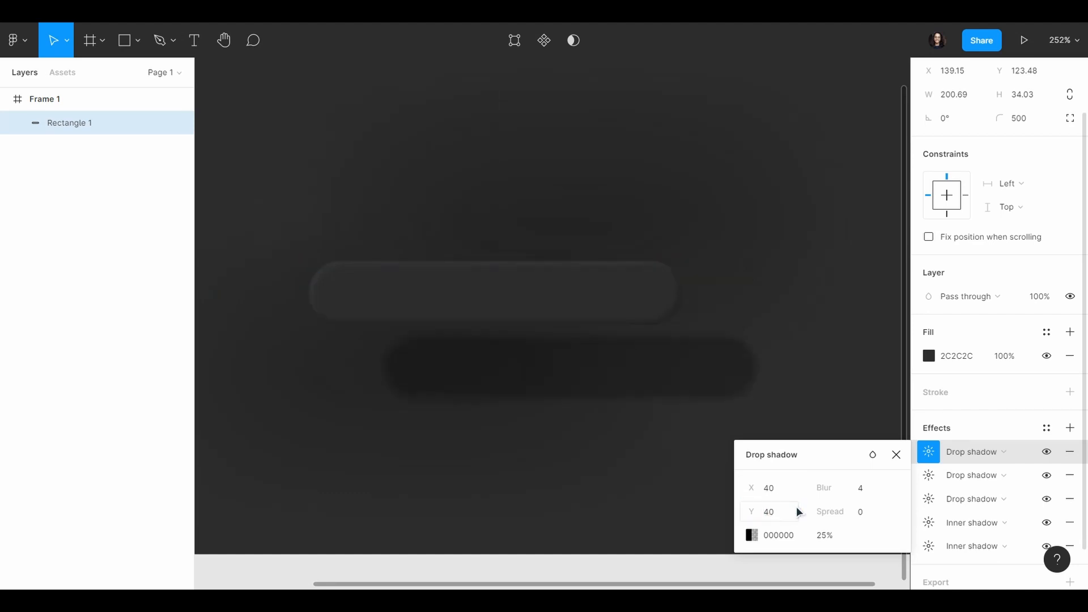
{"action": "left_click", "coordinate": [867, 495]}
{"action": "type", "text": "80"}
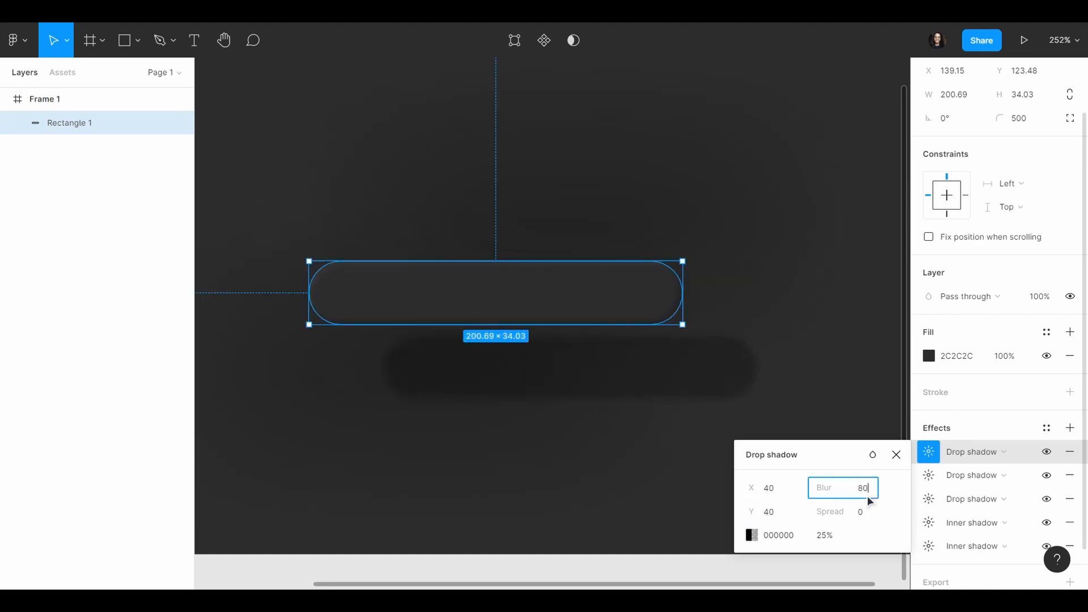
{"action": "key", "text": "Return"}
Step: Set the third drop shadow's colour to 131313 at 90% opacity
{"action": "left_click", "coordinate": [803, 535]}
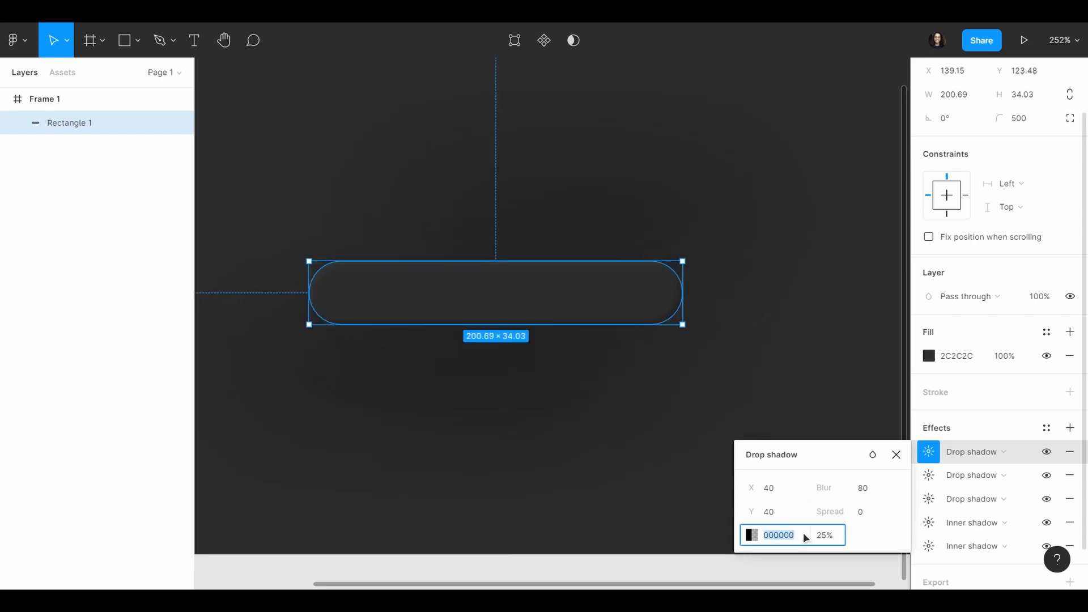
{"action": "type", "text": "131313"}
{"action": "key", "text": "Return"}
{"action": "left_click", "coordinate": [839, 535]}
{"action": "type", "text": "80"}
{"action": "key", "text": "Return"}
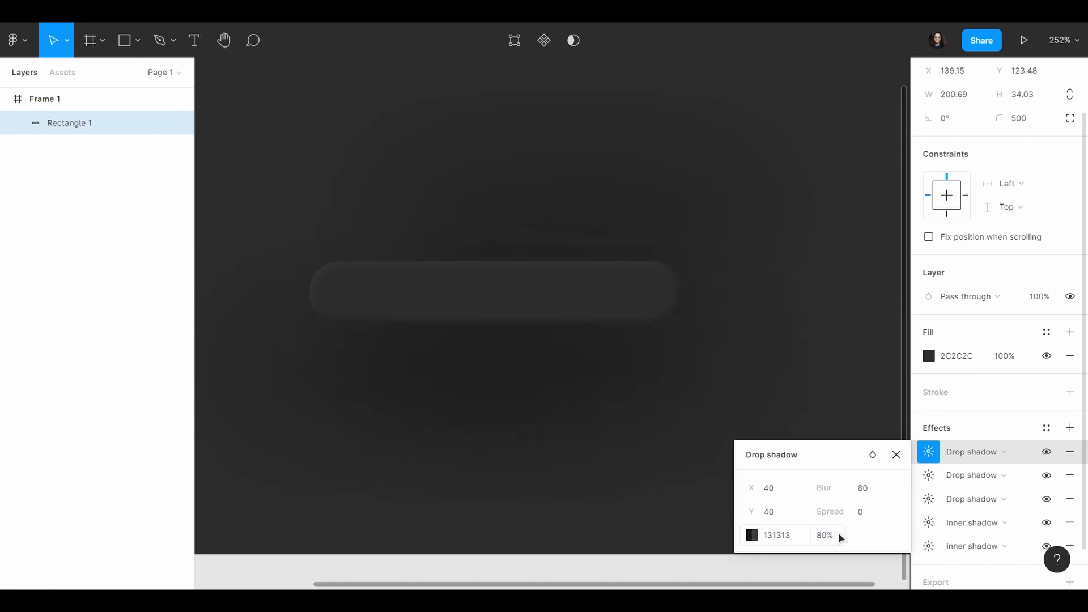
{"action": "left_click", "coordinate": [838, 533]}
{"action": "type", "text": "9"}
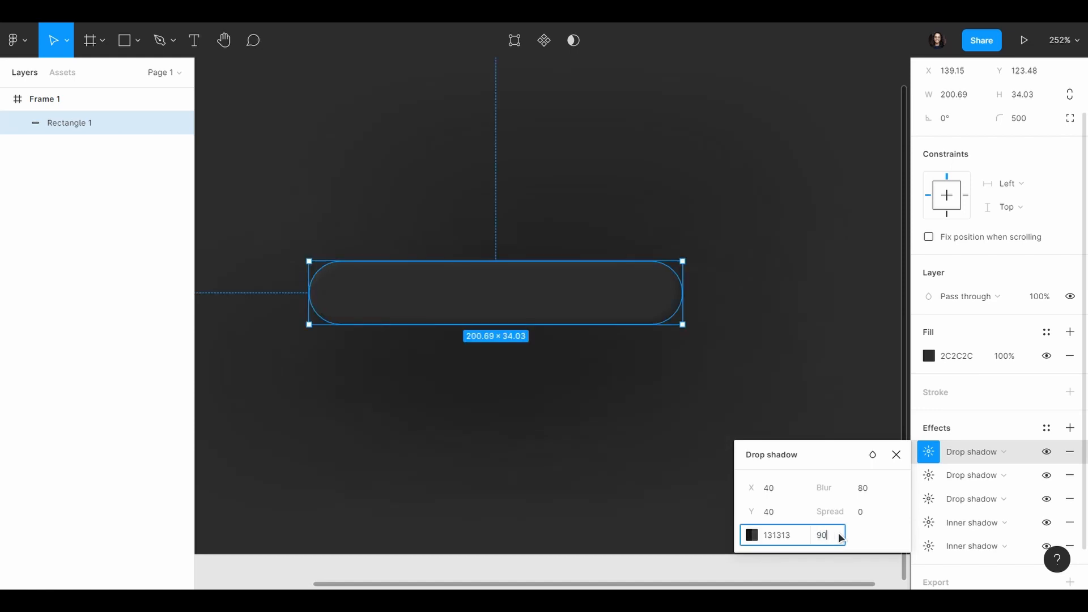
{"action": "type", "text": "0"}
{"action": "key", "text": "Return"}
Step: Add a fourth drop shadow to the rounded rectangle with X and Y offsets of -40 and a blur of 80
{"action": "left_click", "coordinate": [1070, 428]}
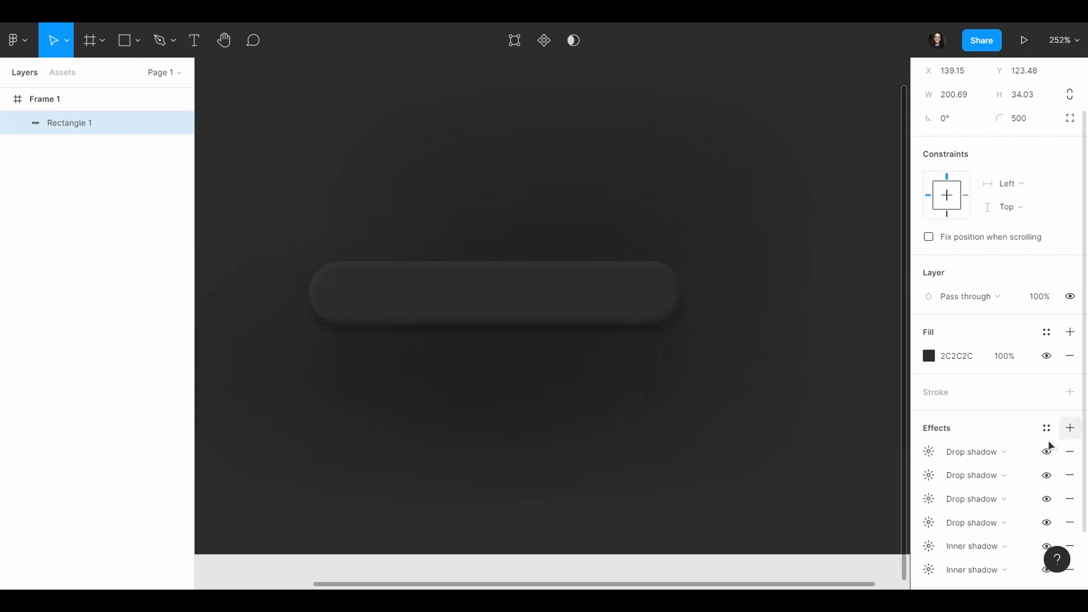
{"action": "left_click", "coordinate": [929, 451]}
{"action": "left_click", "coordinate": [792, 488]}
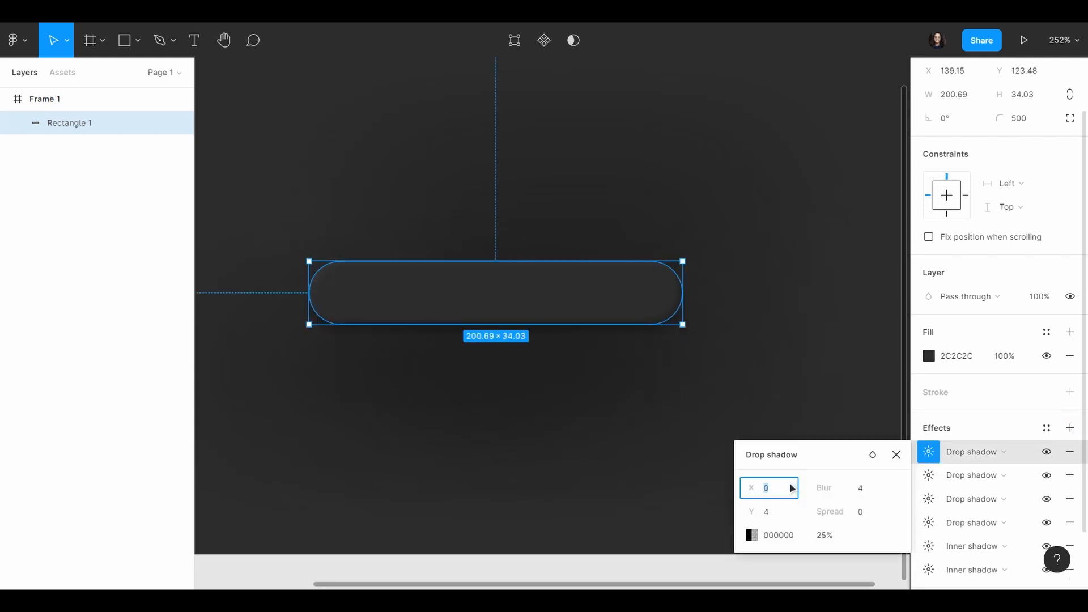
{"action": "type", "text": "-40"}
{"action": "key", "text": "Return"}
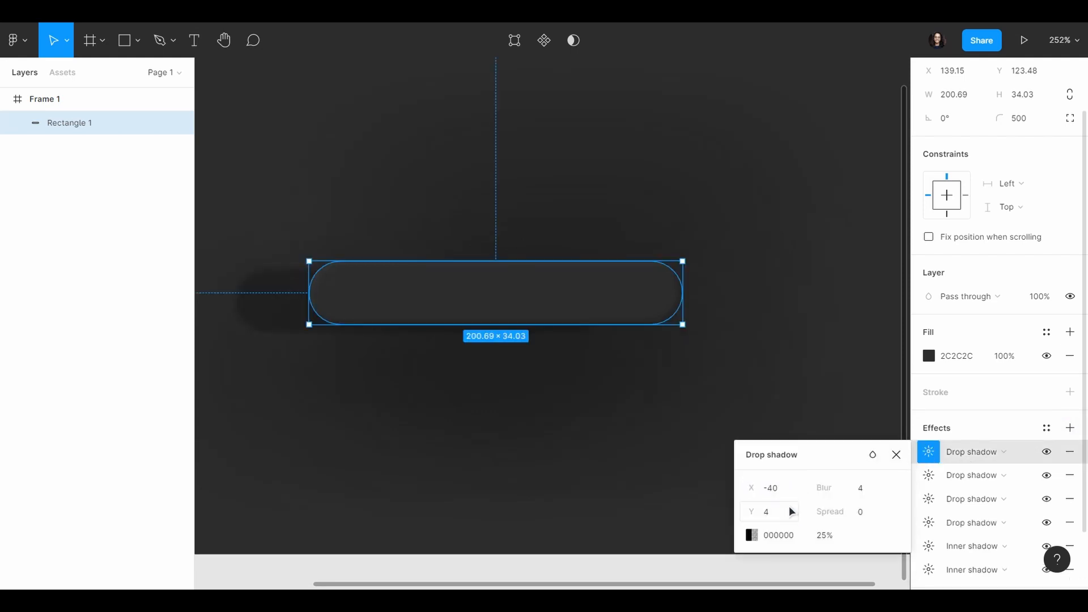
{"action": "left_click", "coordinate": [791, 511]}
{"action": "type", "text": "-40"}
{"action": "key", "text": "Return"}
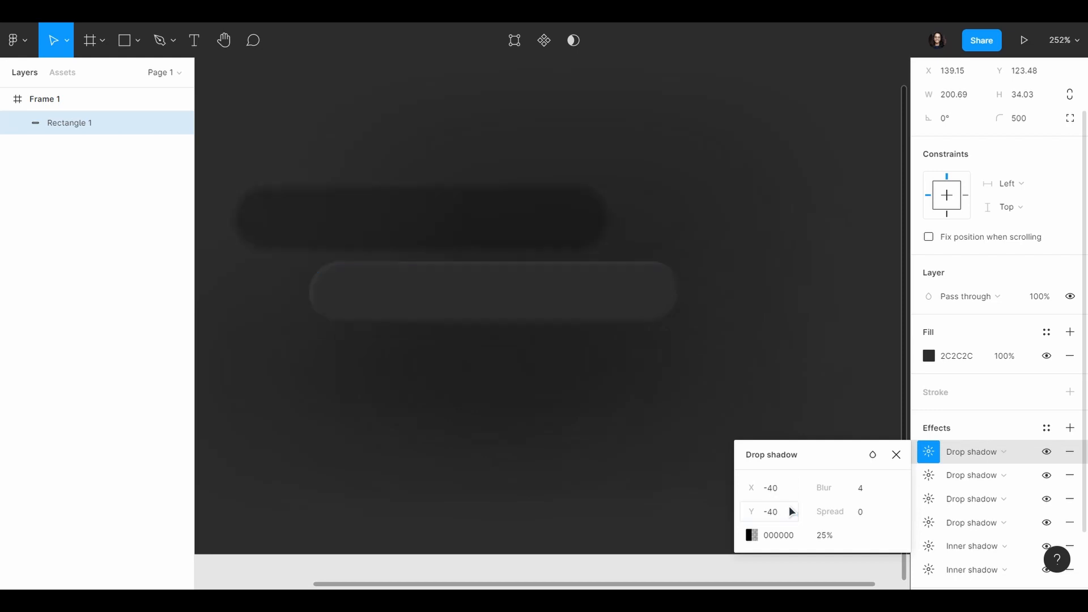
{"action": "left_click", "coordinate": [868, 491]}
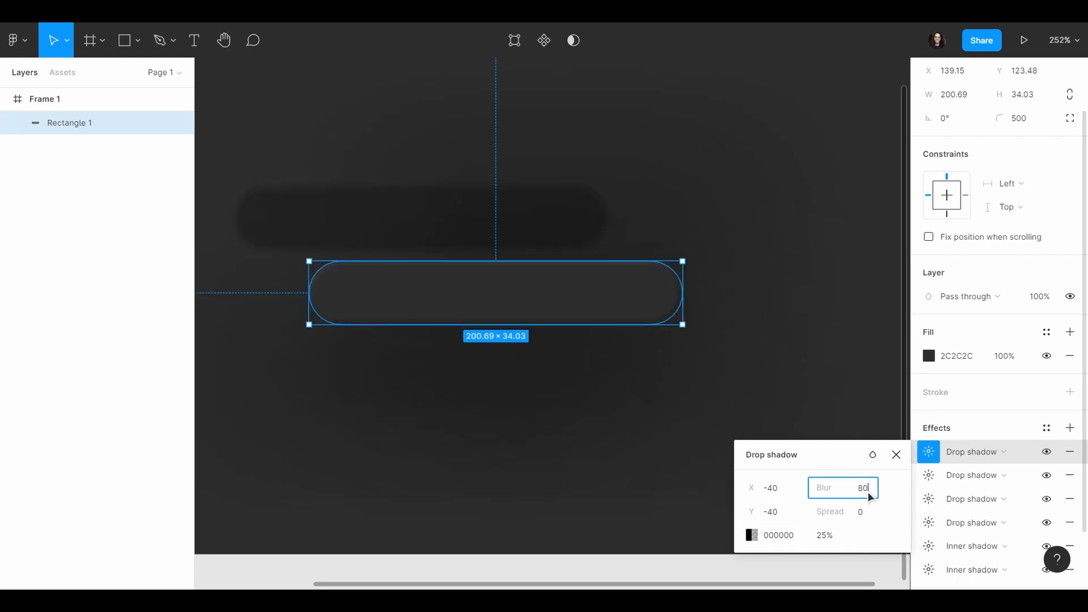
{"action": "type", "text": "80"}
{"action": "key", "text": "Return"}
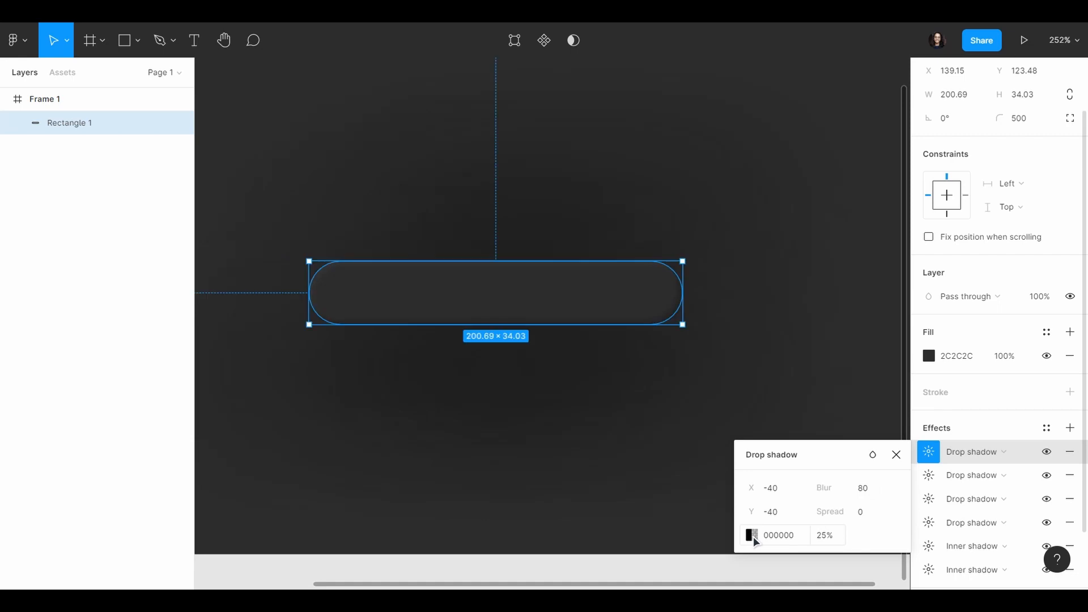
Step: Sample the rectangle's fill for the fourth drop shadow's colour, lighten it to 3F3F3F at 100% opacity, and deselect the rectangle
{"action": "left_click", "coordinate": [753, 536]}
{"action": "left_click", "coordinate": [577, 426]}
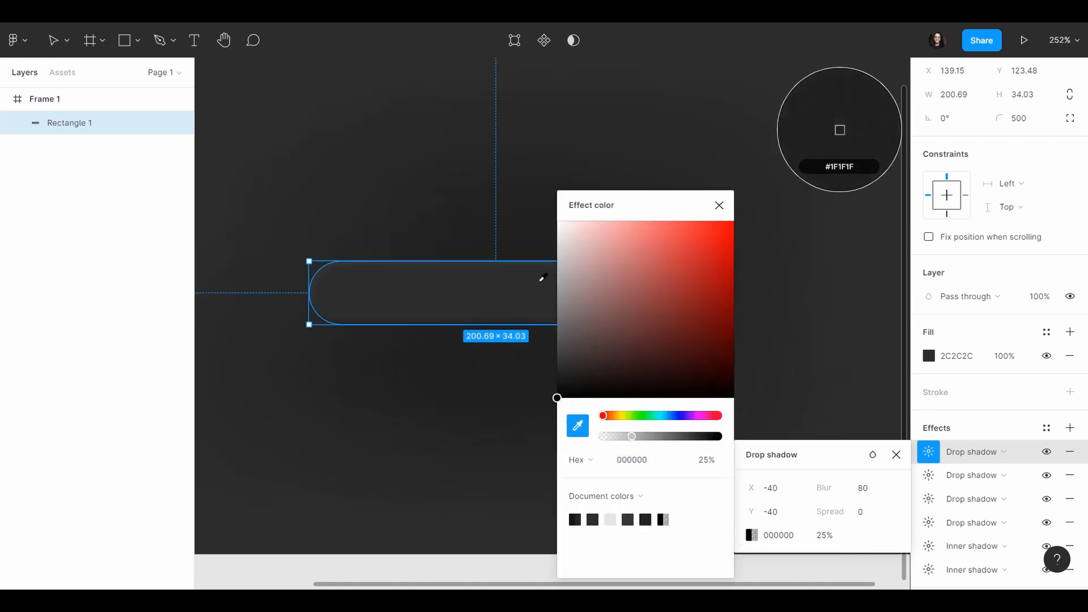
{"action": "left_click", "coordinate": [512, 289]}
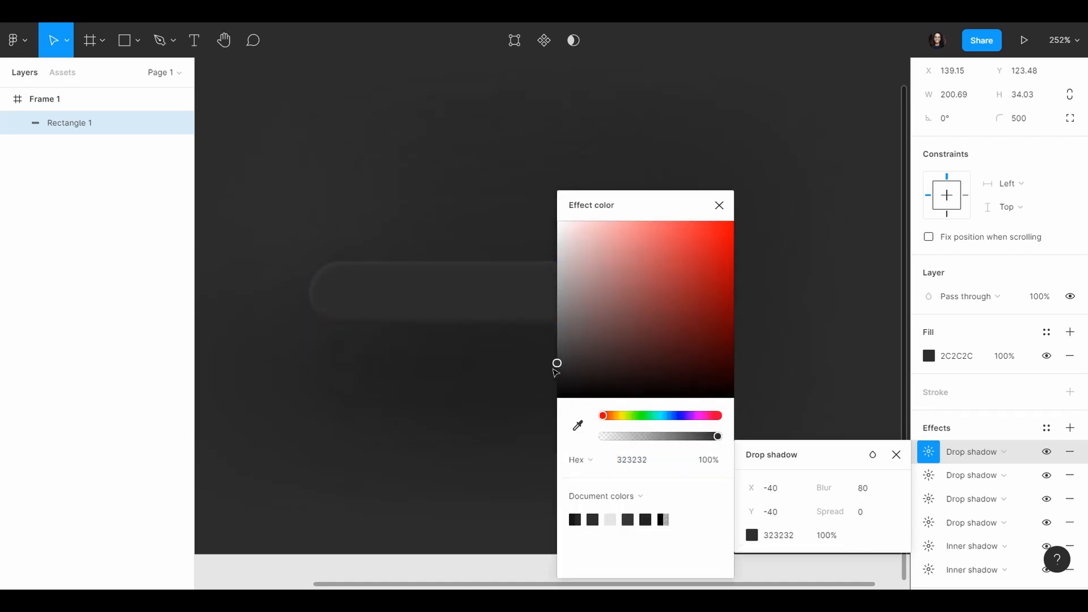
{"action": "left_click_drag", "start_coordinate": [555, 368], "coordinate": [539, 361]}
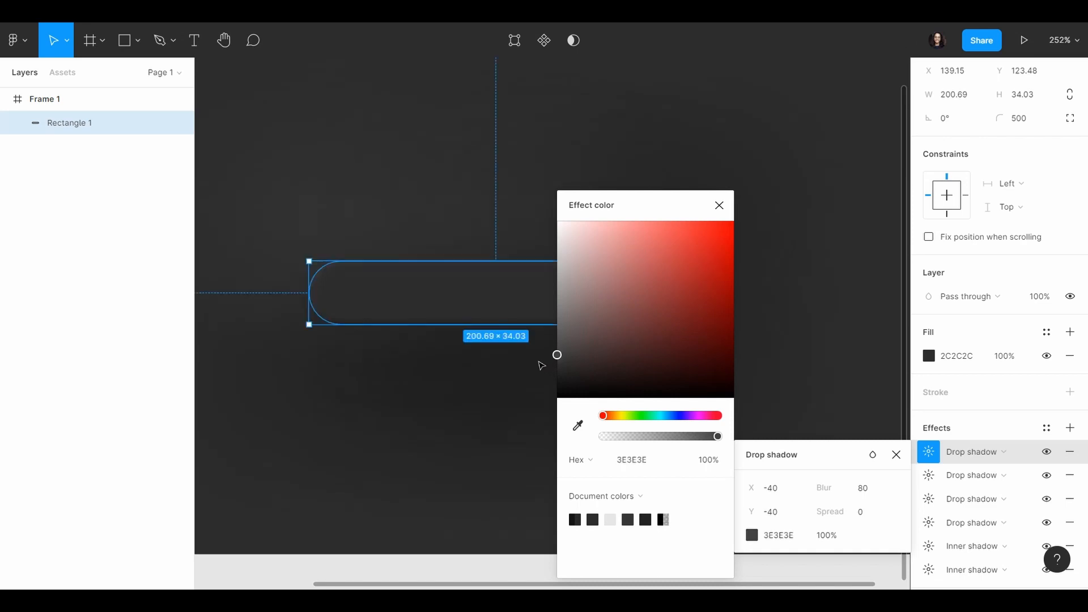
{"action": "left_click", "coordinate": [718, 205]}
{"action": "key", "text": "shift+1"}
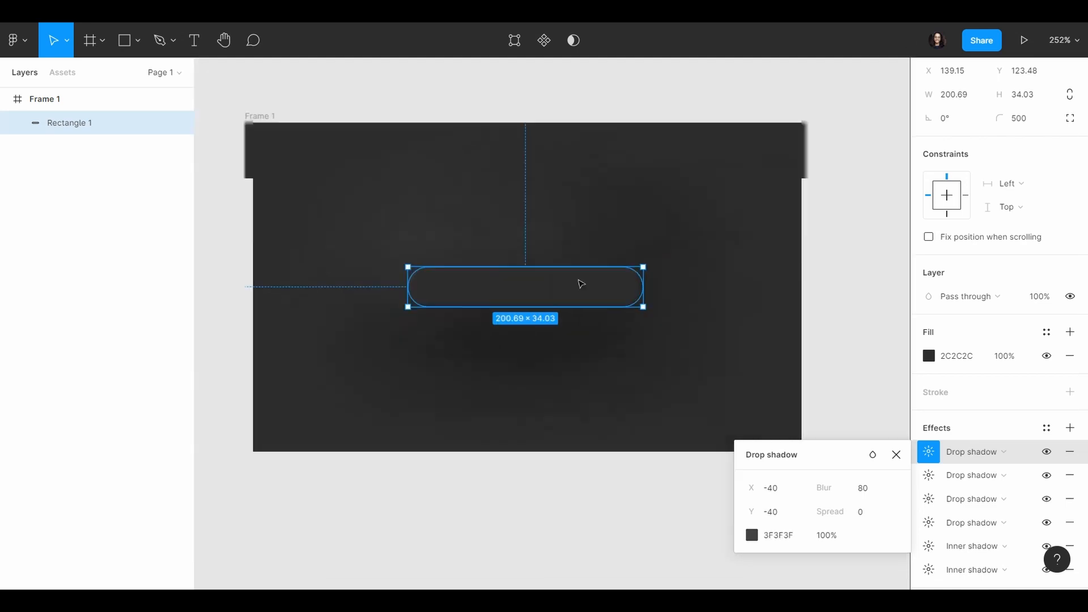
{"action": "left_click", "coordinate": [544, 495]}
Step: Draw a smaller rectangle, about 161 by 15, inside the rounded rectangle
{"action": "scroll", "coordinate": [498, 189], "scroll_direction": "up", "scroll_amount": 3}
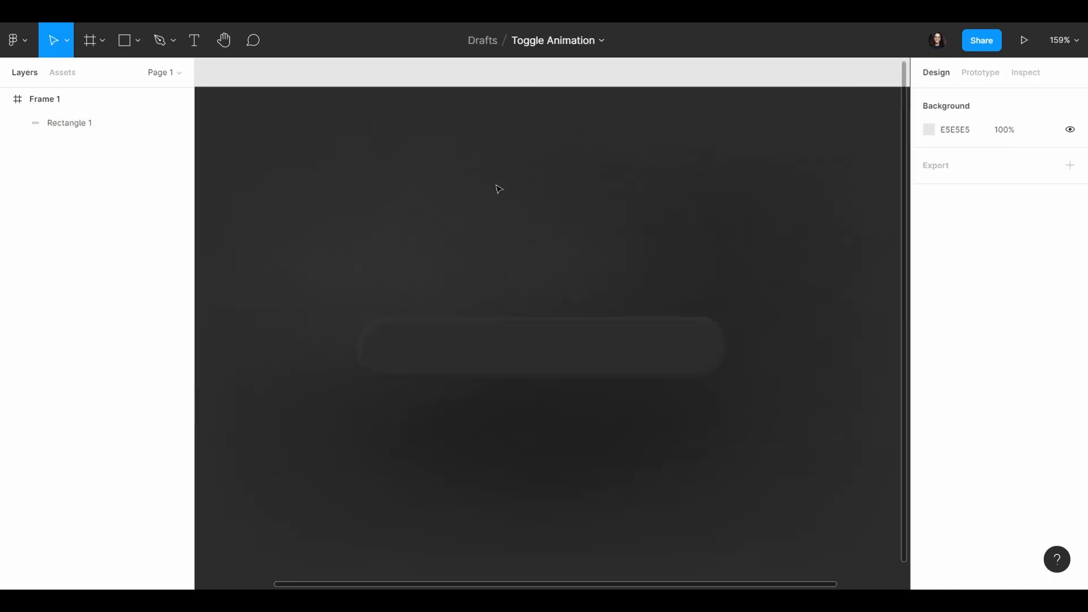
{"action": "left_click", "coordinate": [138, 42]}
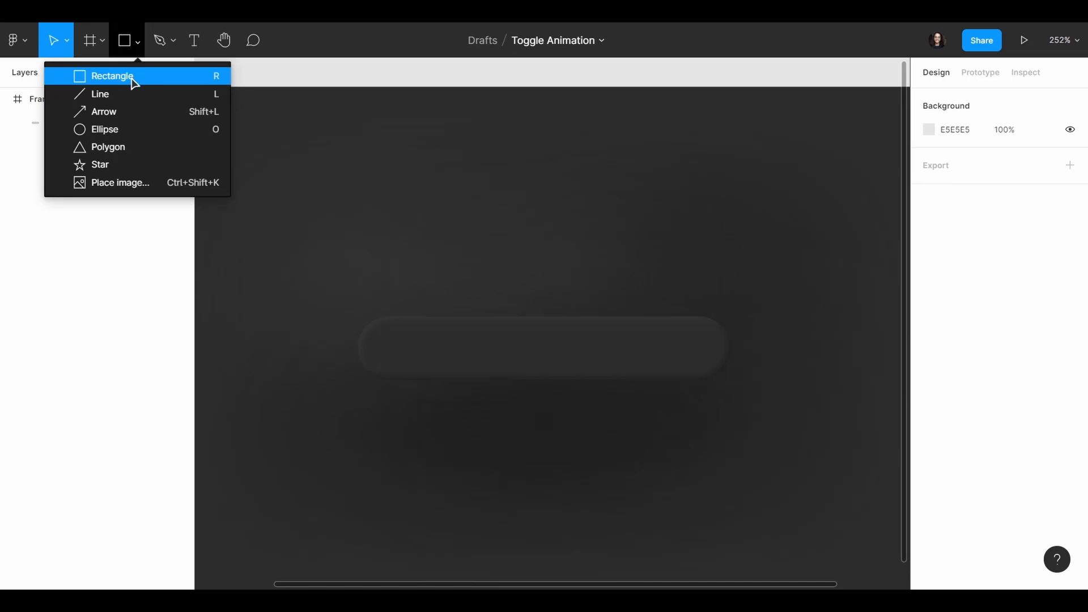
{"action": "left_click", "coordinate": [134, 76]}
{"action": "mouse_move", "coordinate": [390, 335]}
{"action": "left_mouse_down"}
{"action": "mouse_move", "coordinate": [589, 377]}
{"action": "mouse_move", "coordinate": [690, 365]}
{"action": "mouse_move", "coordinate": [654, 356]}
{"action": "left_mouse_up"}
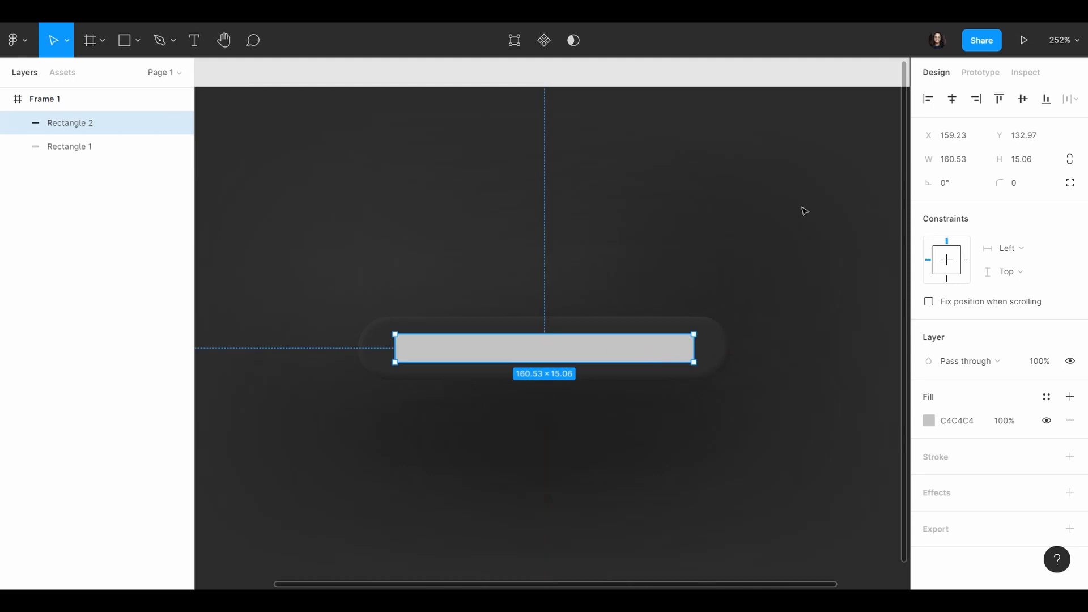
Step: Give the new inner rectangle a corner radius of 500 and a fill of 2C2C2C
{"action": "left_click", "coordinate": [1026, 186]}
{"action": "key", "text": "BackSpace"}
{"action": "key", "text": "BackSpace"}
{"action": "key", "text": "Return"}
{"action": "left_click", "coordinate": [976, 427]}
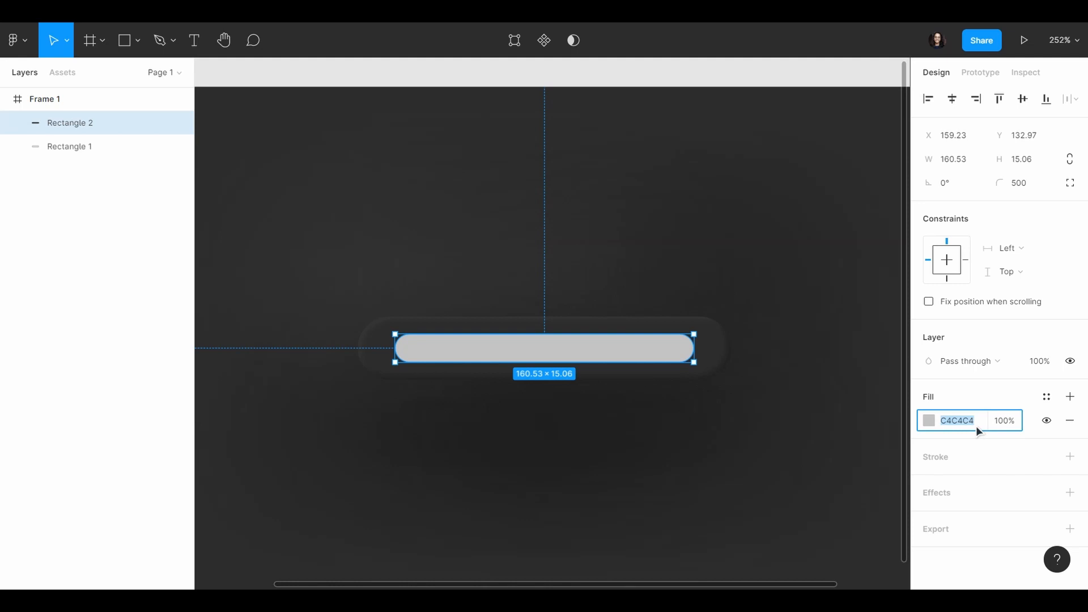
{"action": "type", "text": "2c2c2c"}
{"action": "key", "text": "Return"}
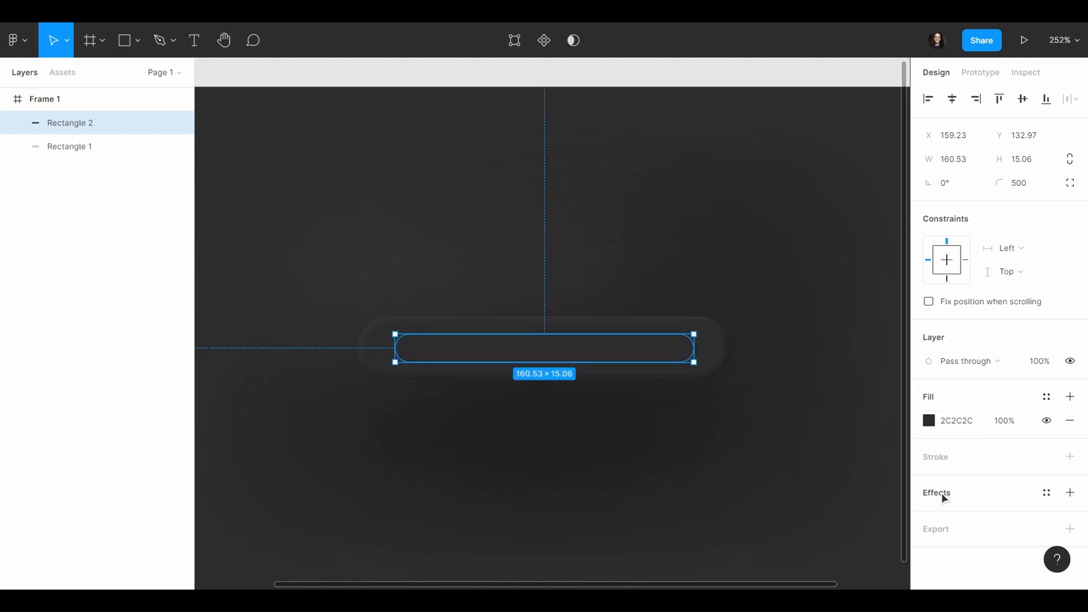
Step: Add an inner shadow to the inner rectangle with an X offset of 40, a Y offset of -40 and a blur of 80
{"action": "left_click", "coordinate": [941, 492]}
{"action": "left_click", "coordinate": [996, 520]}
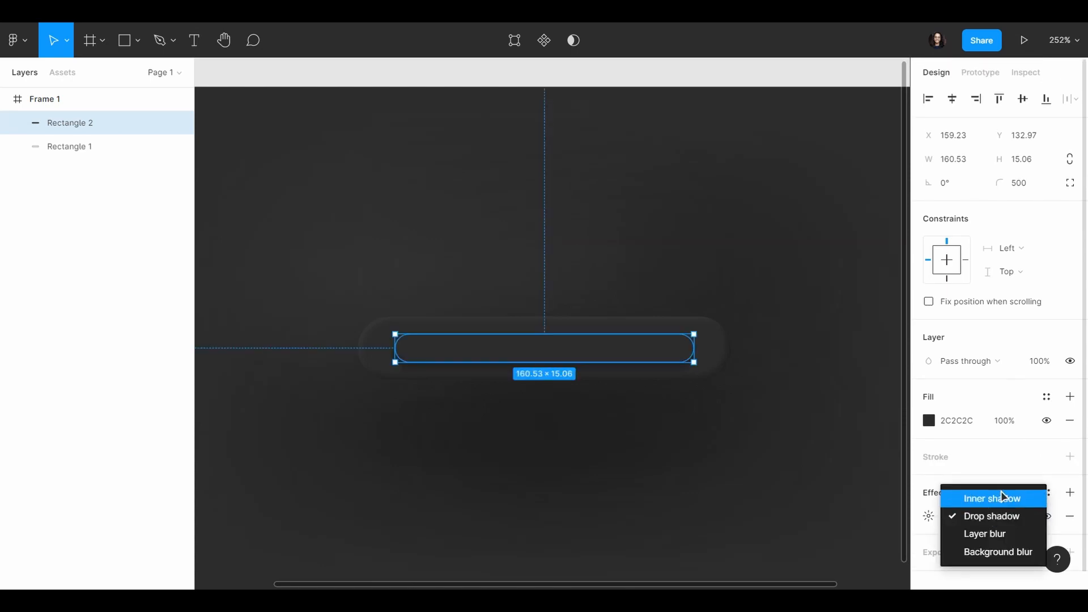
{"action": "left_click", "coordinate": [1004, 499]}
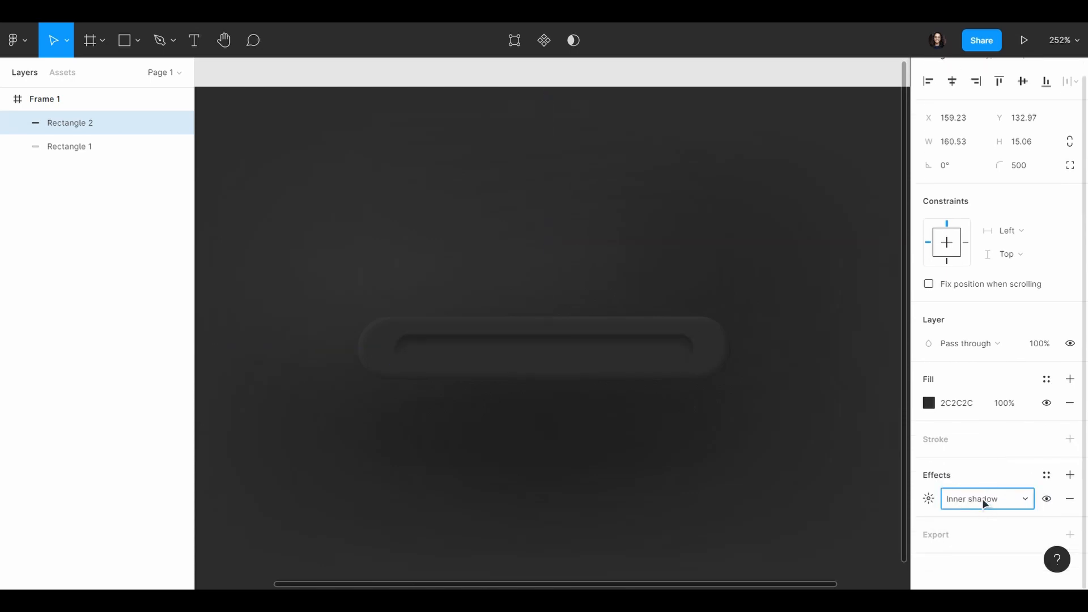
{"action": "left_click", "coordinate": [925, 500]}
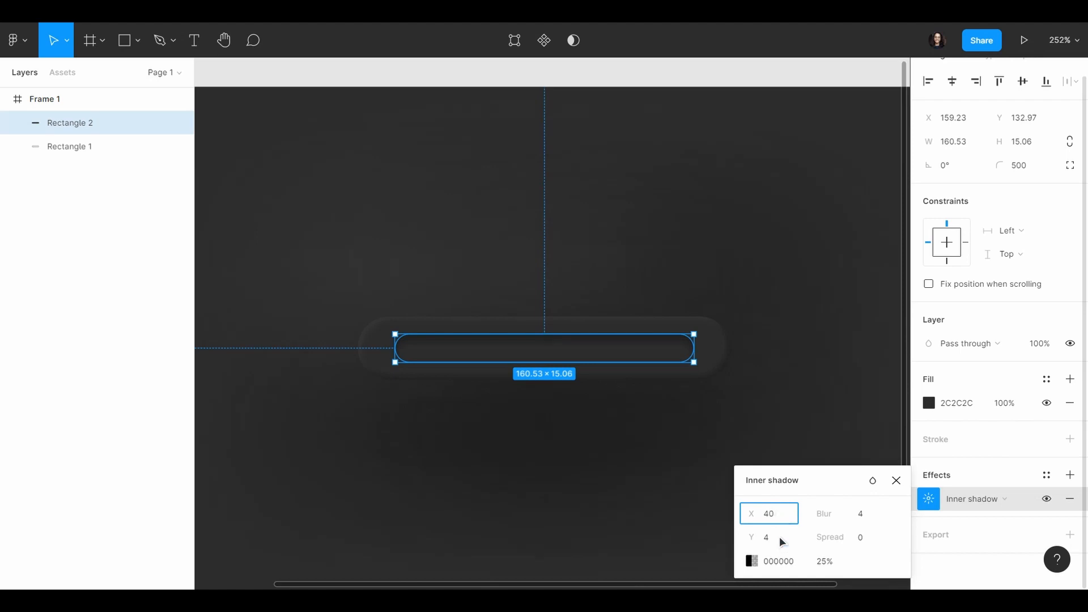
{"action": "key", "text": "Tab"}
{"action": "type", "text": "-4"}
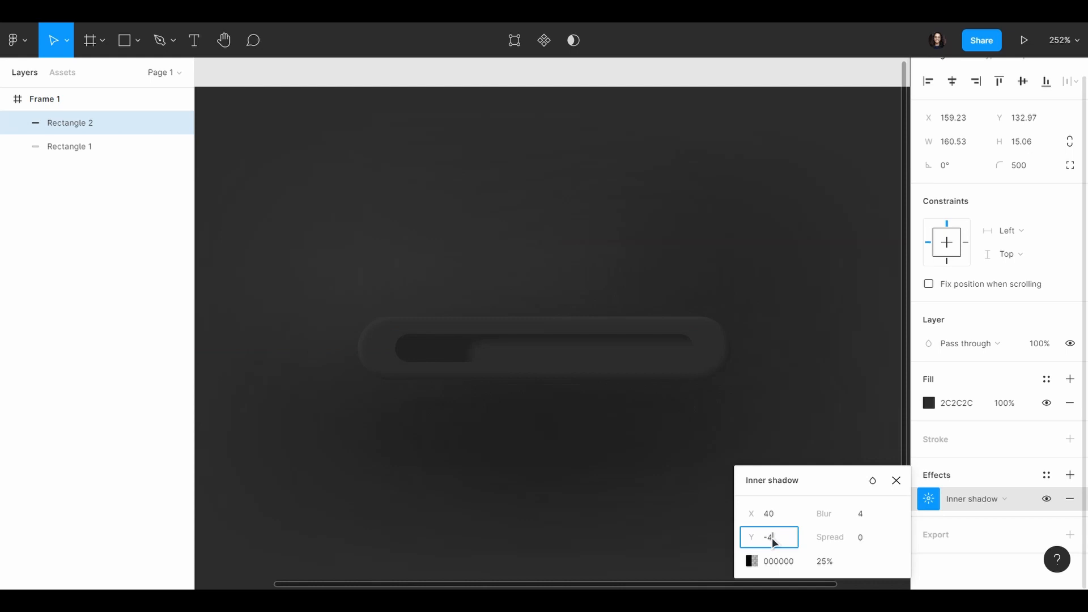
{"action": "type", "text": "0"}
{"action": "key", "text": "Tab"}
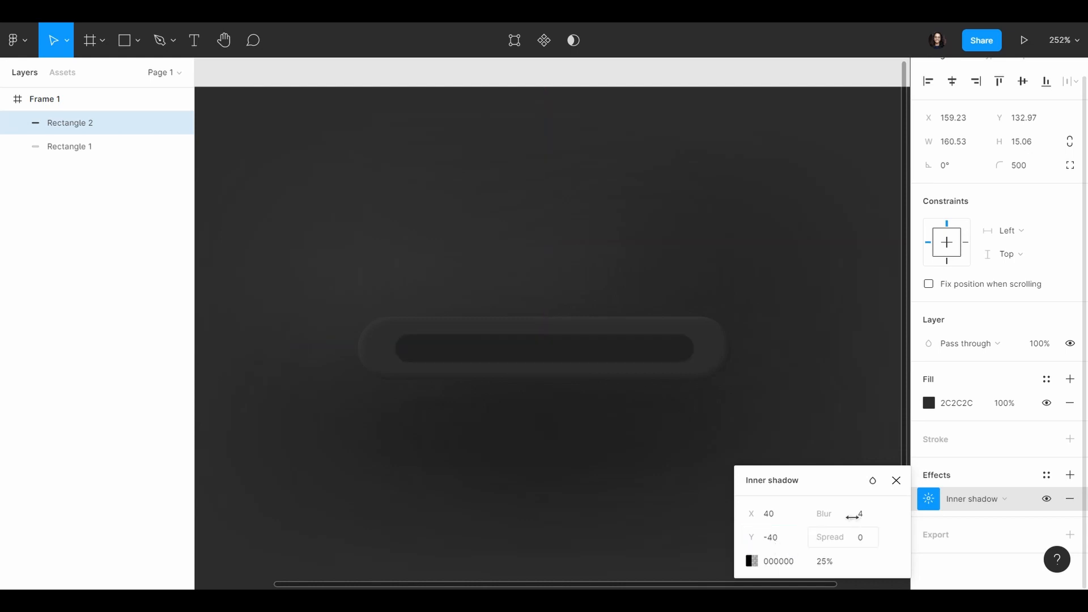
{"action": "type", "text": "80"}
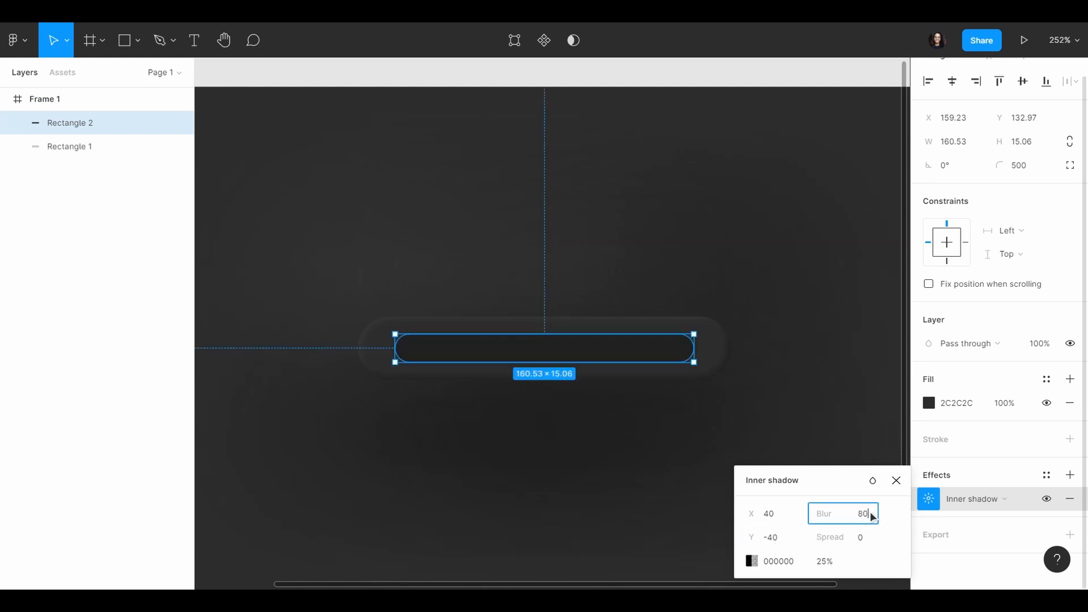
{"action": "key", "text": "Return"}
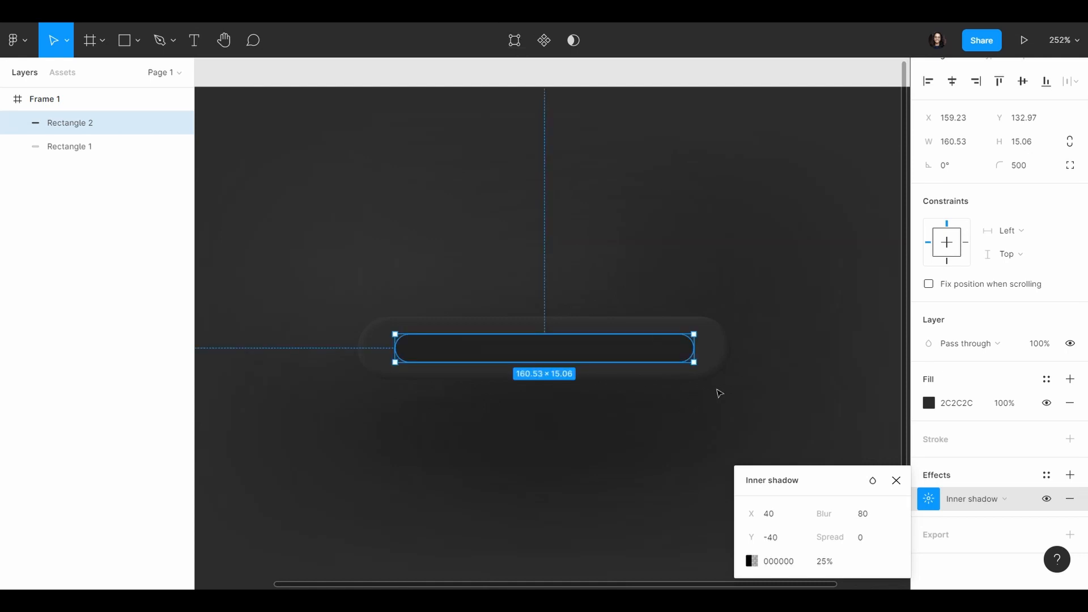
Step: Set the inner rectangle's first inner shadow colour to 131313 at 90% opacity
{"action": "left_click", "coordinate": [801, 561]}
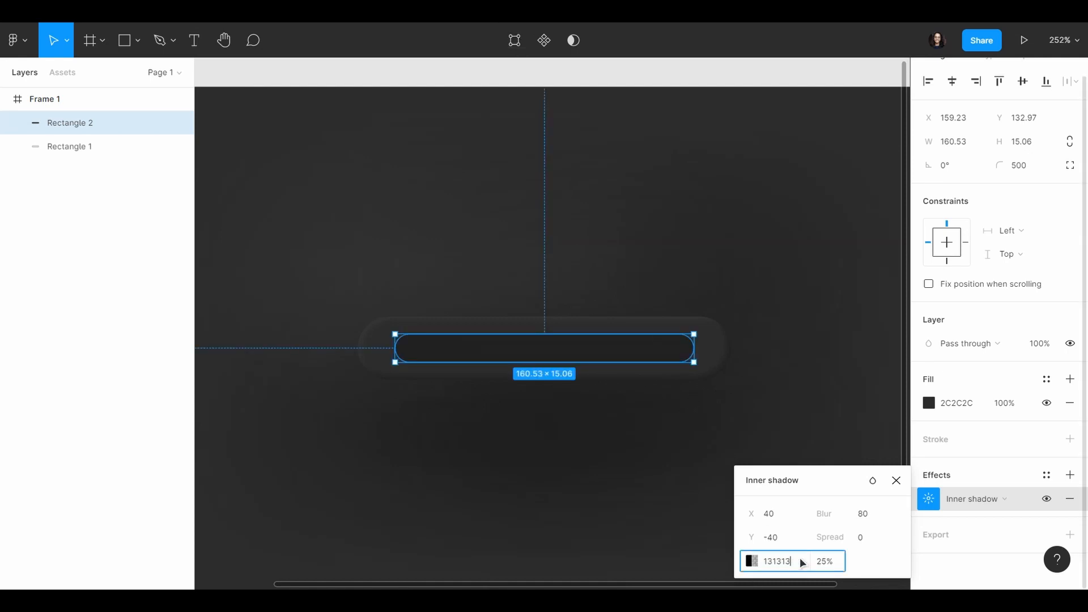
{"action": "key", "text": "Return"}
{"action": "left_click", "coordinate": [837, 562]}
{"action": "type", "text": "90"}
{"action": "key", "text": "Return"}
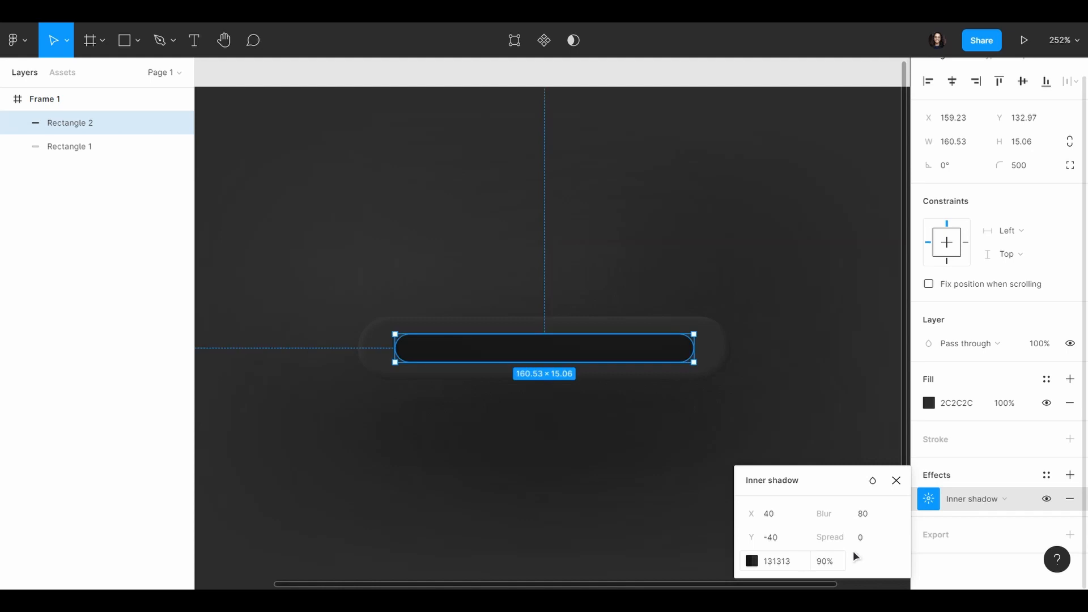
Step: Add a drop shadow to the inner rectangle with an X offset of -40, a Y offset of 40 and a blur of 80
{"action": "left_click", "coordinate": [1069, 475]}
{"action": "scroll", "coordinate": [973, 498], "scroll_direction": "down", "scroll_amount": 1}
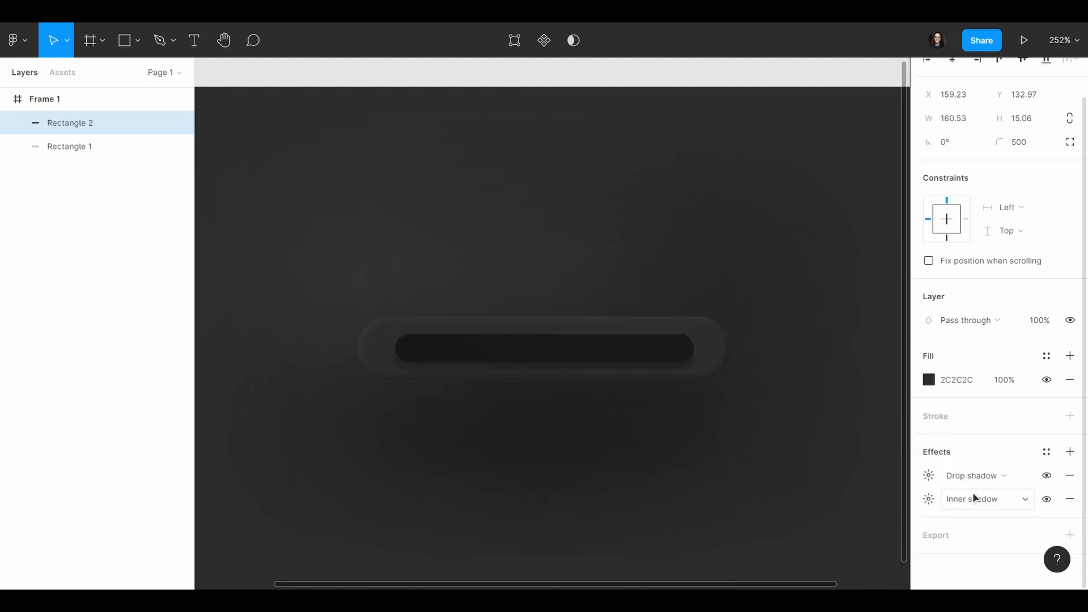
{"action": "left_click", "coordinate": [929, 476]}
{"action": "left_click", "coordinate": [773, 519]}
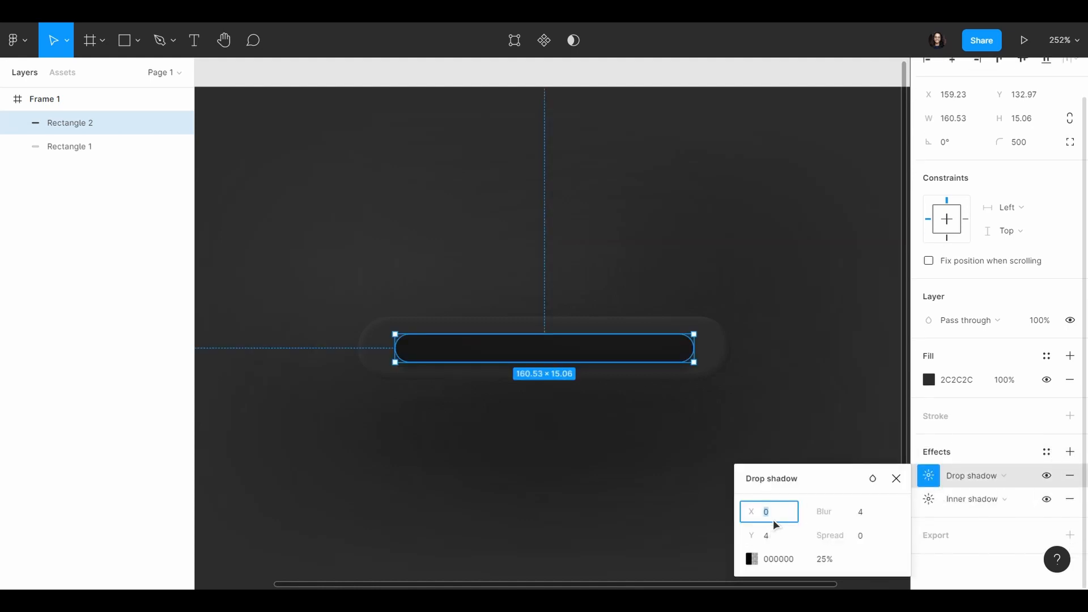
{"action": "type", "text": "-40"}
{"action": "key", "text": "Return"}
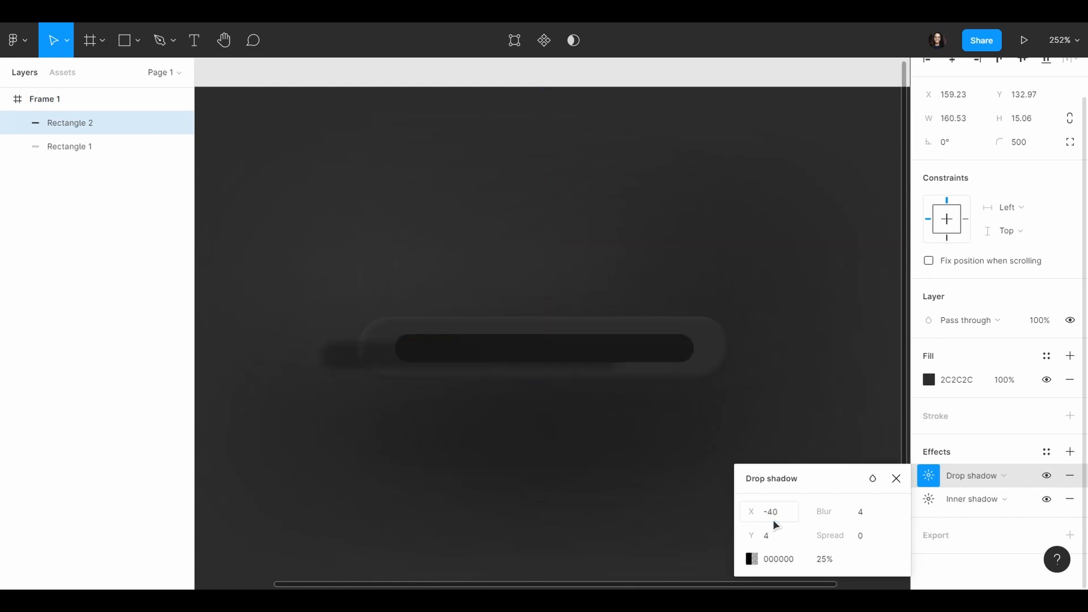
{"action": "left_click", "coordinate": [776, 536]}
{"action": "type", "text": "40"}
{"action": "key", "text": "Return"}
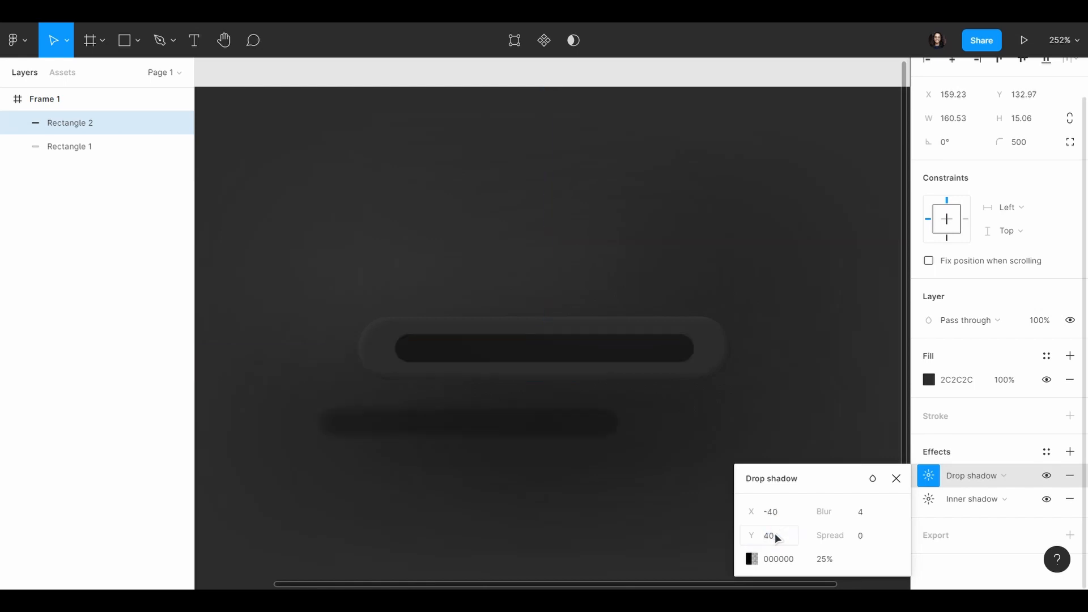
{"action": "left_click", "coordinate": [871, 516]}
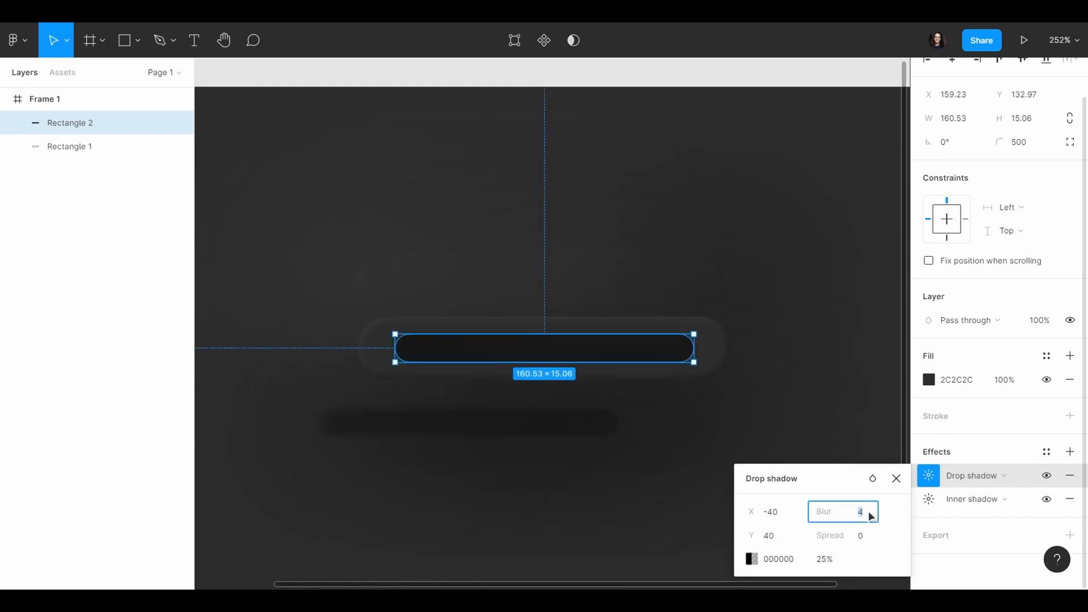
{"action": "type", "text": "80"}
{"action": "key", "text": "Return"}
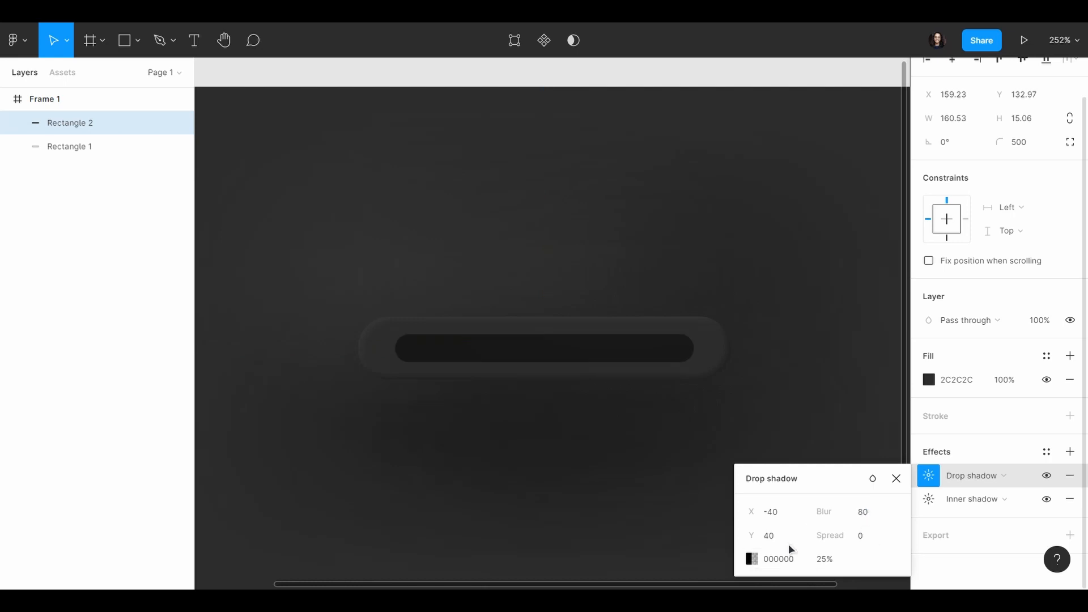
Step: Set the inner rectangle's drop shadow colour to 131313 at 90% opacity and convert it to an inner shadow
{"action": "left_click", "coordinate": [800, 560]}
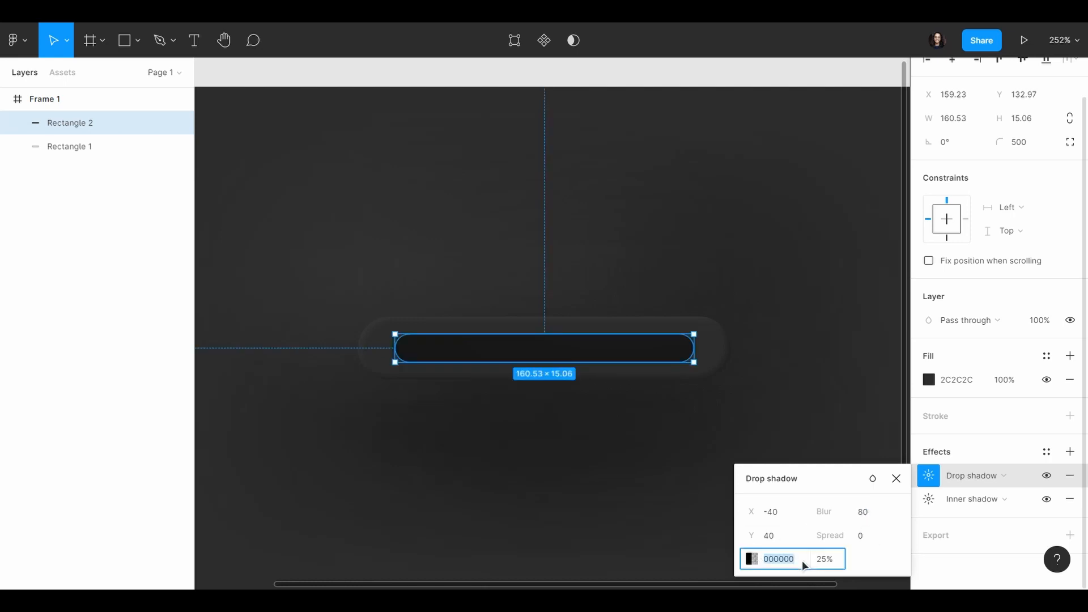
{"action": "type", "text": "131313"}
{"action": "key", "text": "Return"}
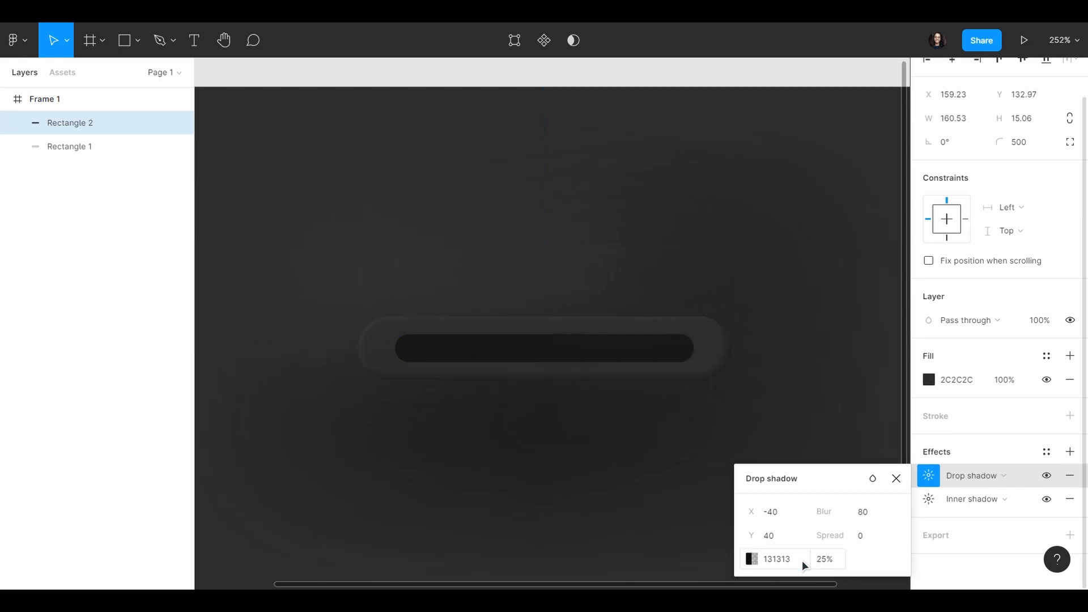
{"action": "left_click", "coordinate": [837, 558]}
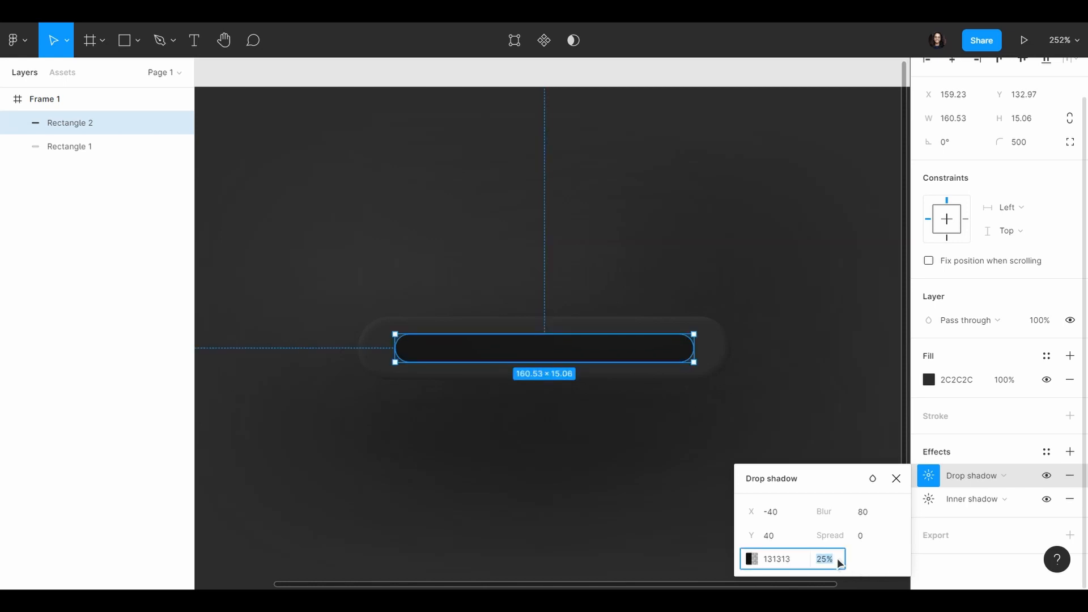
{"action": "type", "text": "90"}
{"action": "key", "text": "Return"}
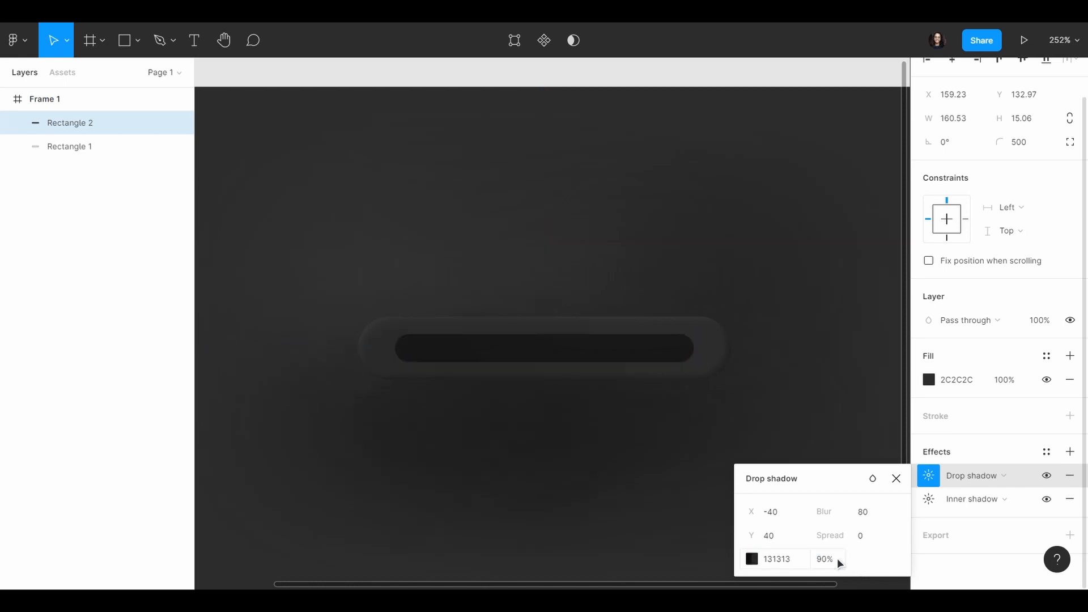
{"action": "left_click", "coordinate": [984, 475]}
{"action": "left_click", "coordinate": [987, 457]}
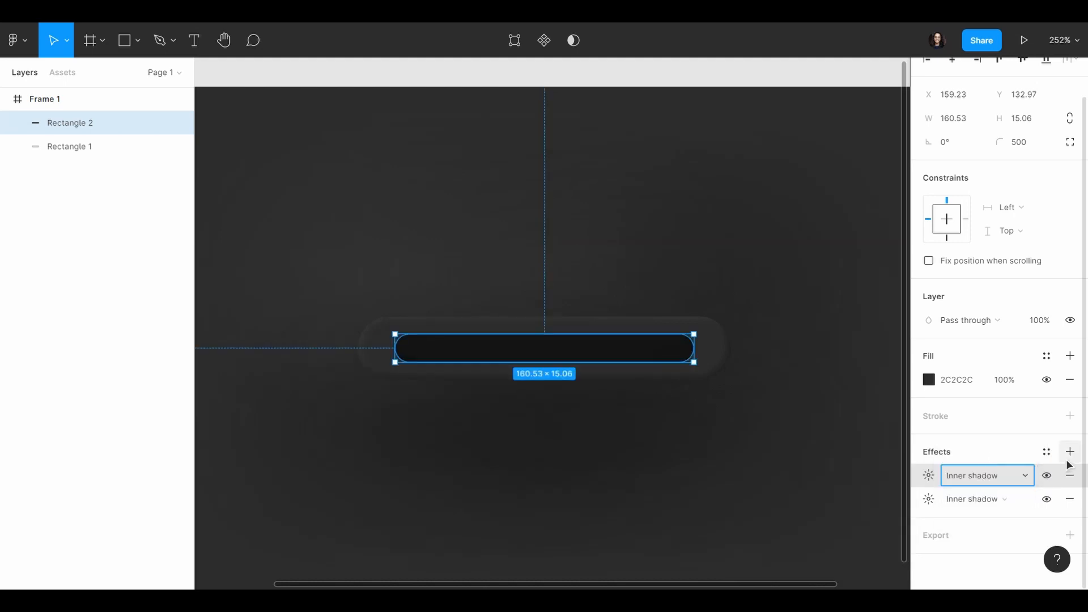
Step: Add a third inner shadow to the inner rectangle with X and Y offsets of 40 and a blur of 80
{"action": "left_click", "coordinate": [1069, 451]}
{"action": "left_click", "coordinate": [965, 475]}
{"action": "left_click", "coordinate": [989, 454]}
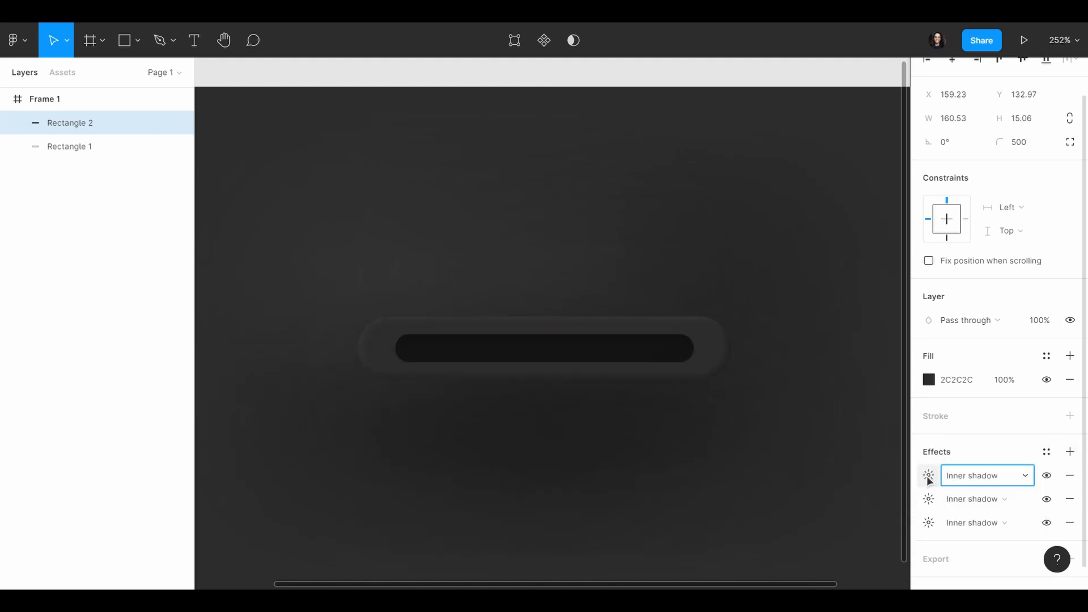
{"action": "left_click", "coordinate": [928, 475]}
{"action": "left_click", "coordinate": [781, 517]}
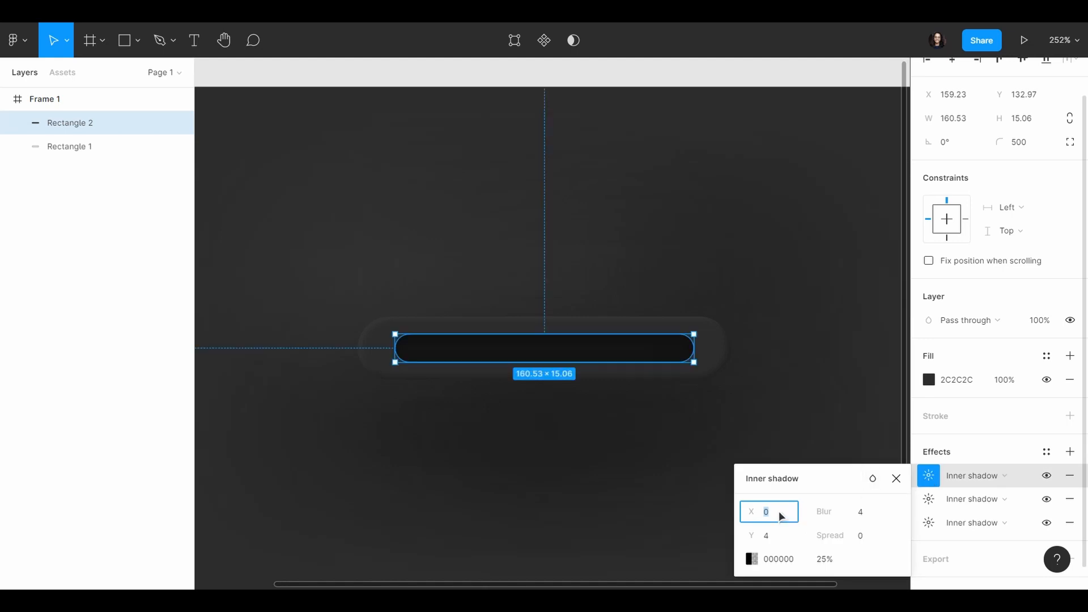
{"action": "type", "text": "40"}
{"action": "key", "text": "Return"}
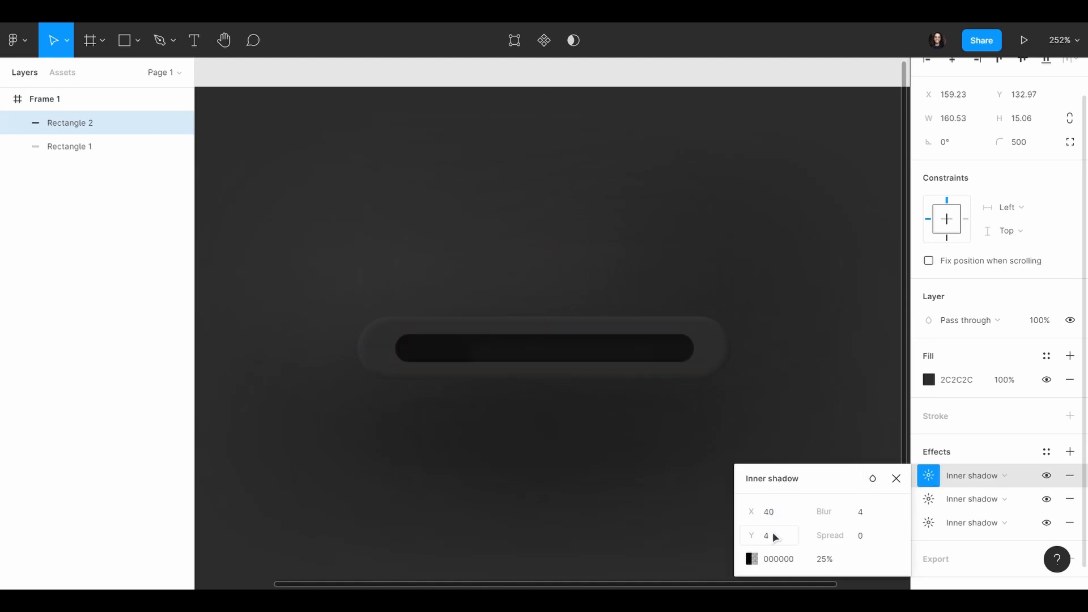
{"action": "left_click", "coordinate": [775, 535]}
{"action": "type", "text": "40"}
{"action": "key", "text": "Return"}
{"action": "left_click", "coordinate": [865, 511]}
{"action": "type", "text": "80"}
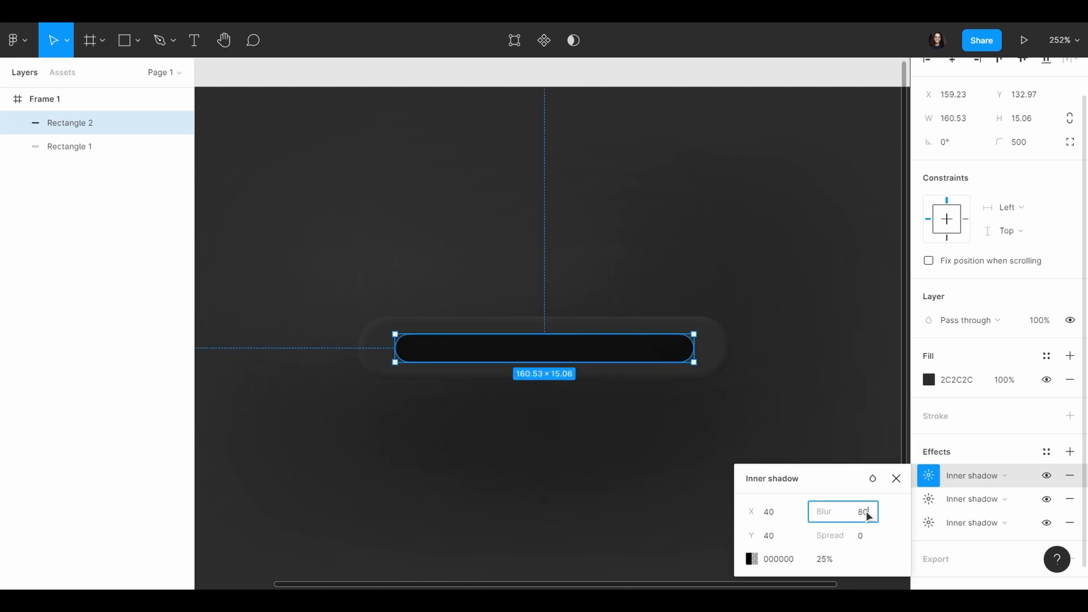
{"action": "key", "text": "Return"}
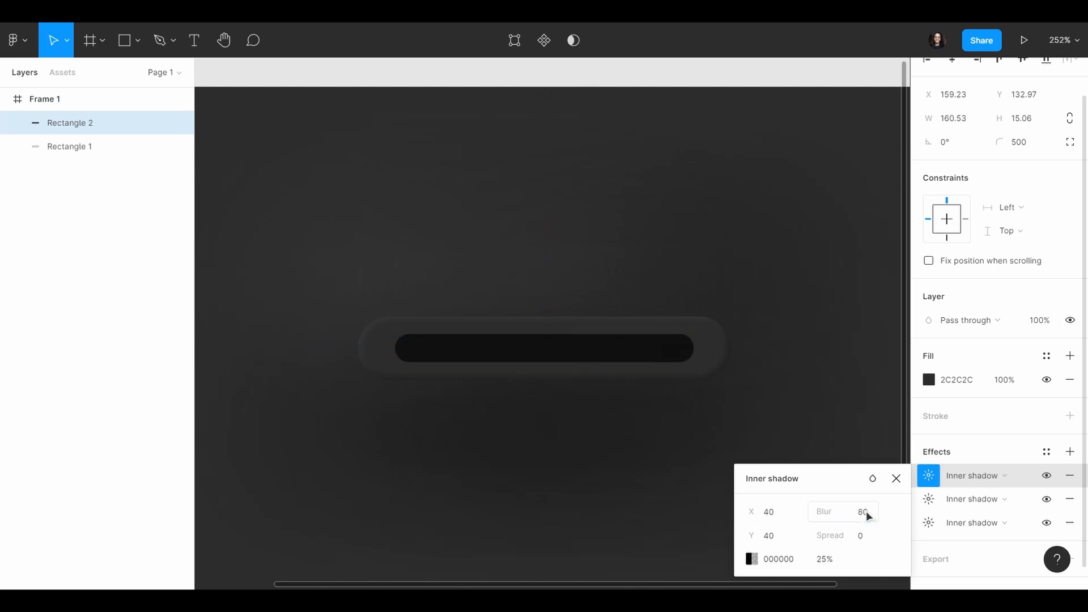
Step: Set the third inner shadow's colour to 121212 at 100% opacity
{"action": "left_click", "coordinate": [751, 559]}
{"action": "left_click_drag", "start_coordinate": [631, 436], "coordinate": [719, 436]}
{"action": "left_click", "coordinate": [579, 426]}
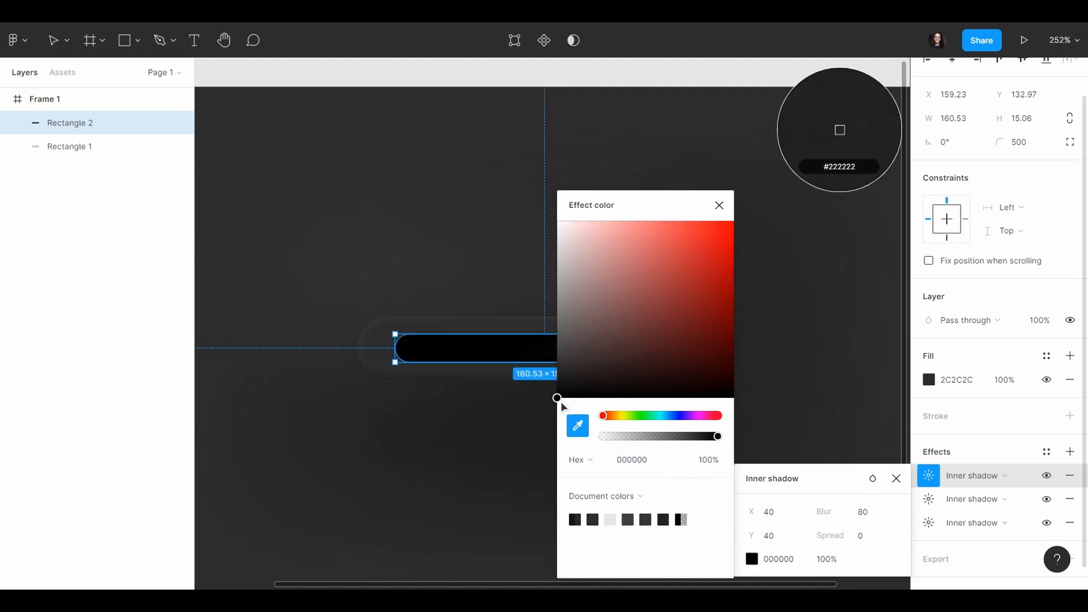
{"action": "left_click_drag", "start_coordinate": [564, 397], "coordinate": [540, 396]}
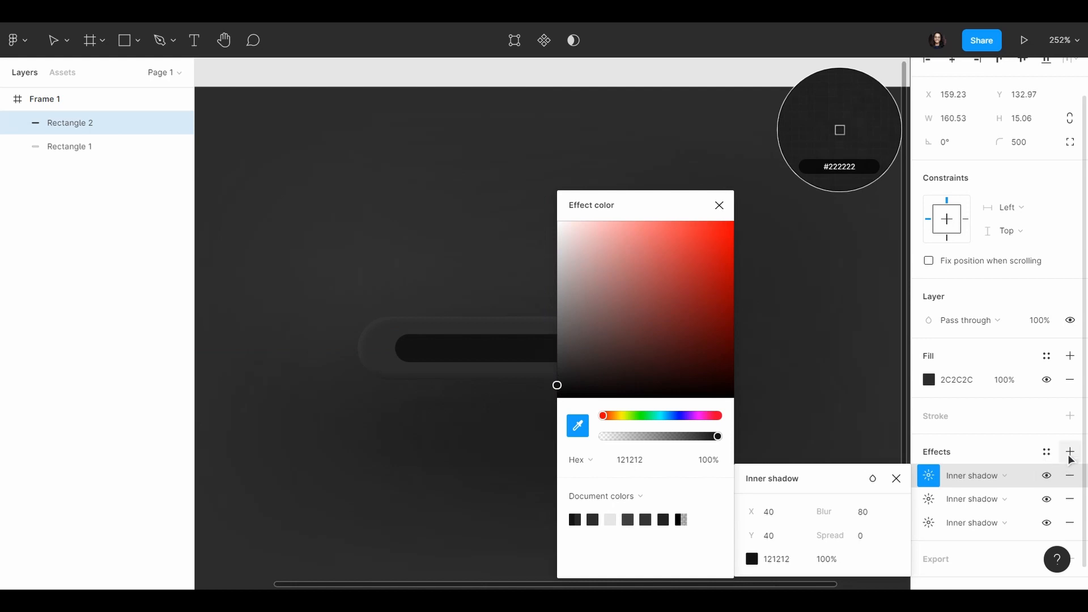
Step: Add a fourth inner shadow to the inner rectangle with an X offset of -40
{"action": "left_click", "coordinate": [1070, 452]}
{"action": "left_click", "coordinate": [968, 475]}
{"action": "left_click", "coordinate": [976, 453]}
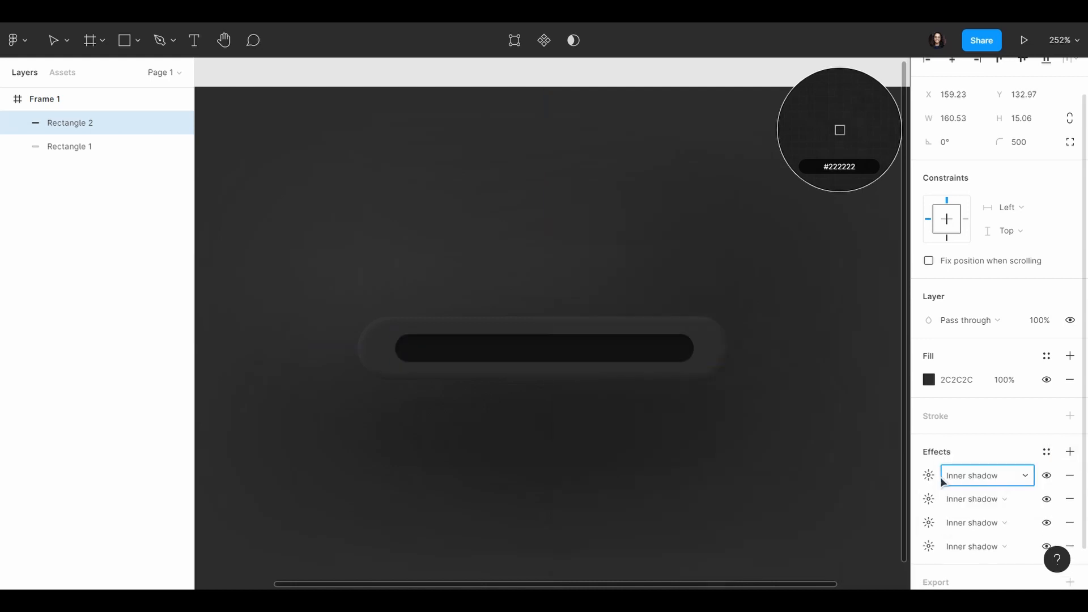
{"action": "left_click", "coordinate": [929, 476]}
{"action": "left_click", "coordinate": [782, 515]}
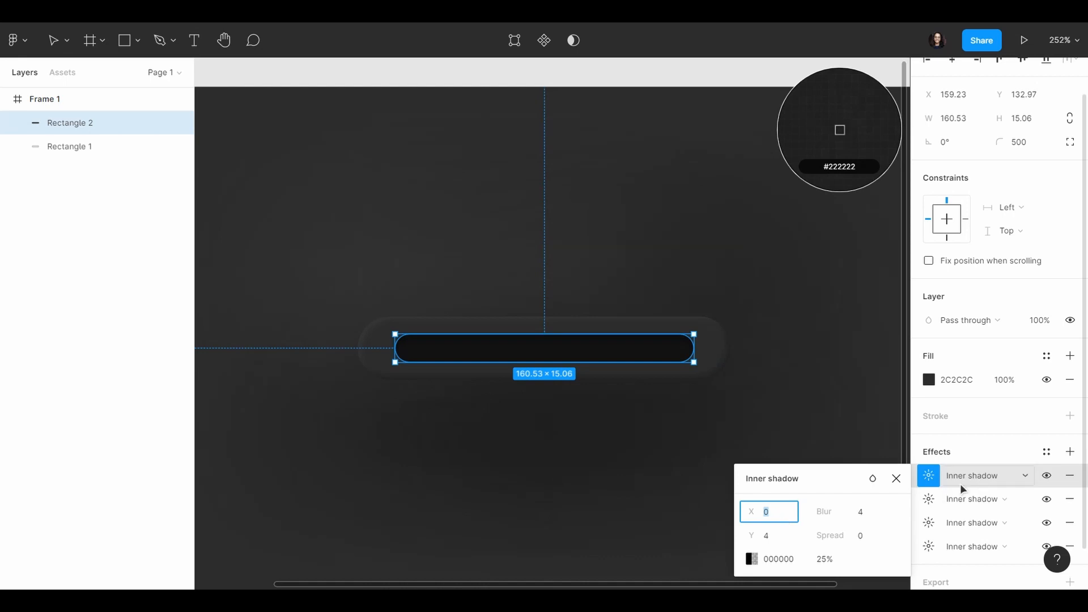
{"action": "left_click", "coordinate": [928, 498]}
{"action": "left_click", "coordinate": [928, 476]}
{"action": "type", "text": "-40"}
{"action": "key", "text": "Return"}
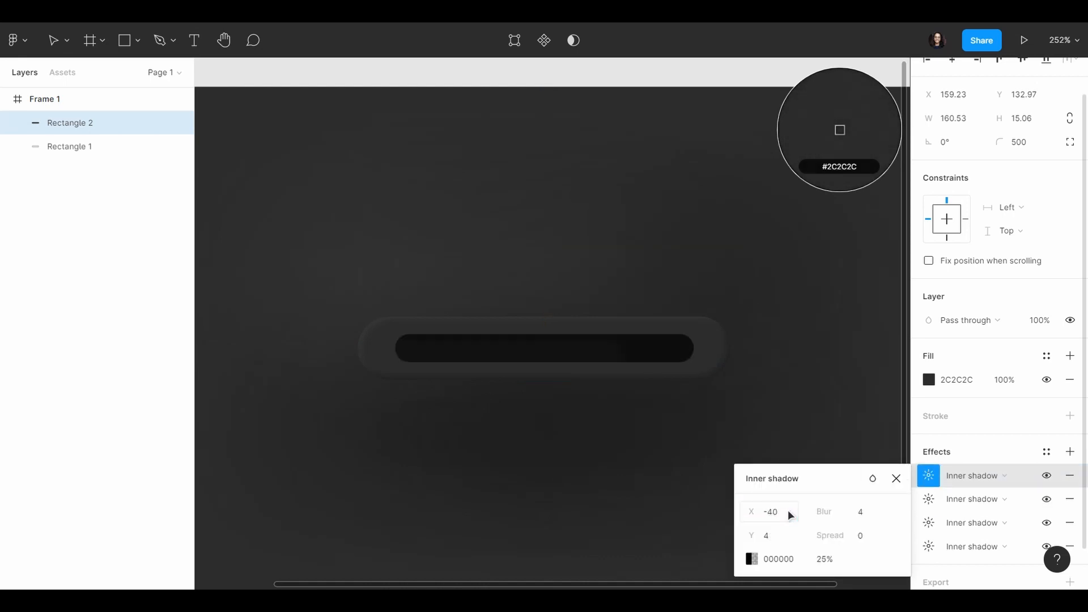
Step: Set the fourth inner shadow's Y offset to -40 and its blur to 80
{"action": "left_click", "coordinate": [781, 536]}
{"action": "type", "text": "-40"}
{"action": "key", "text": "Return"}
{"action": "left_click", "coordinate": [860, 518]}
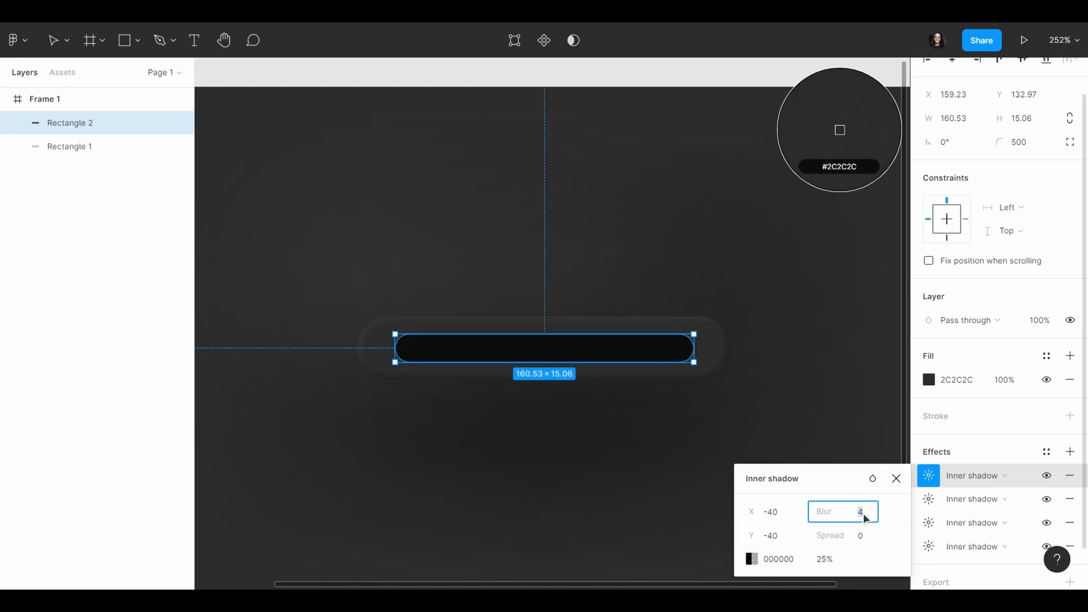
{"action": "type", "text": "80"}
{"action": "key", "text": "Return"}
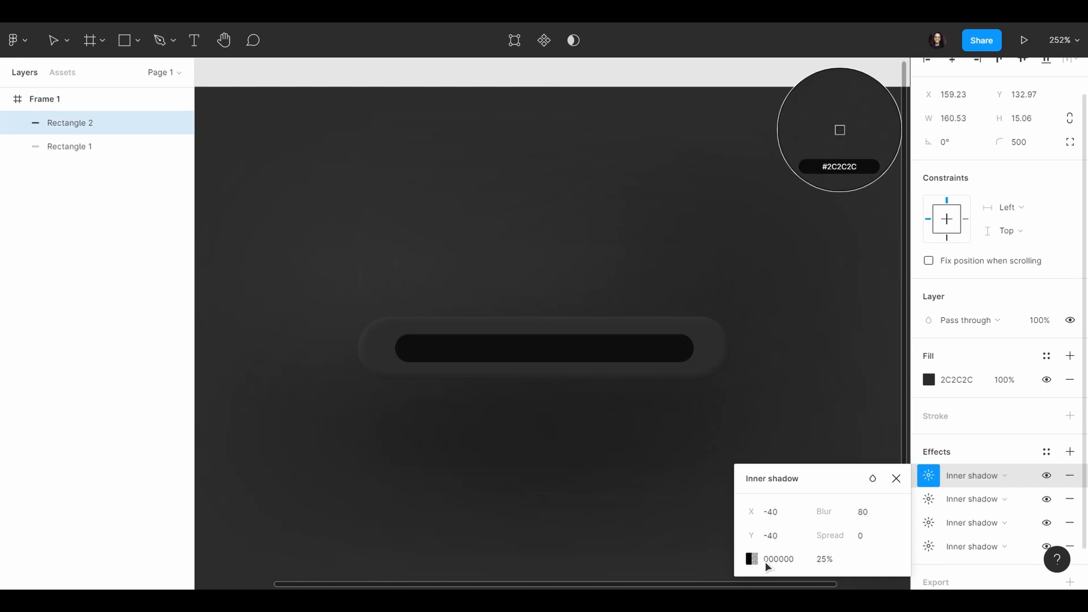
Step: Set the fourth inner shadow's colour to 2A2A2A at 100% opacity
{"action": "left_click", "coordinate": [828, 561]}
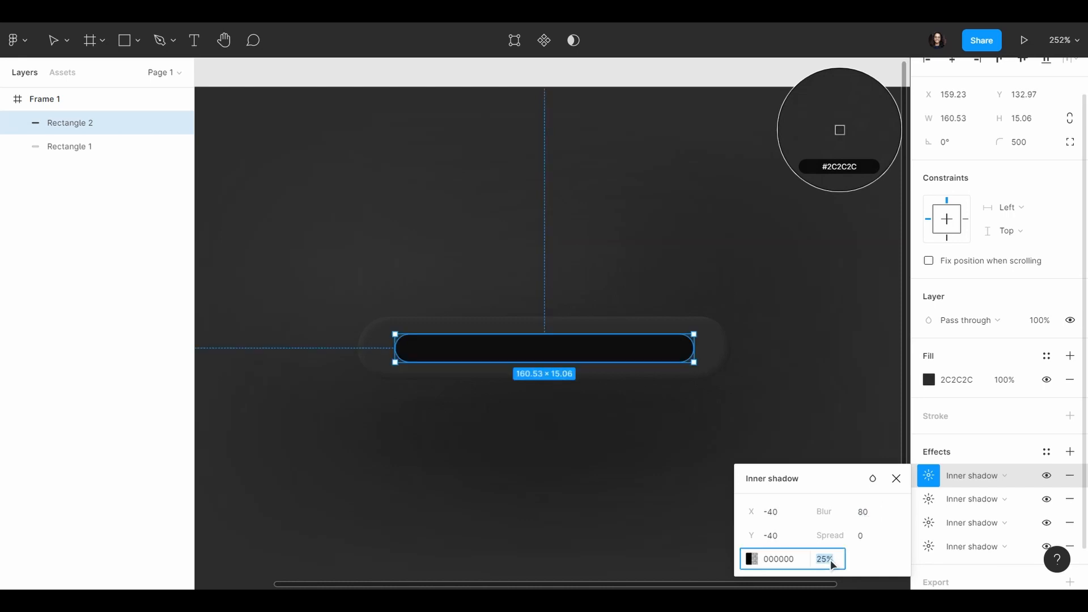
{"action": "type", "text": "100"}
{"action": "key", "text": "Return"}
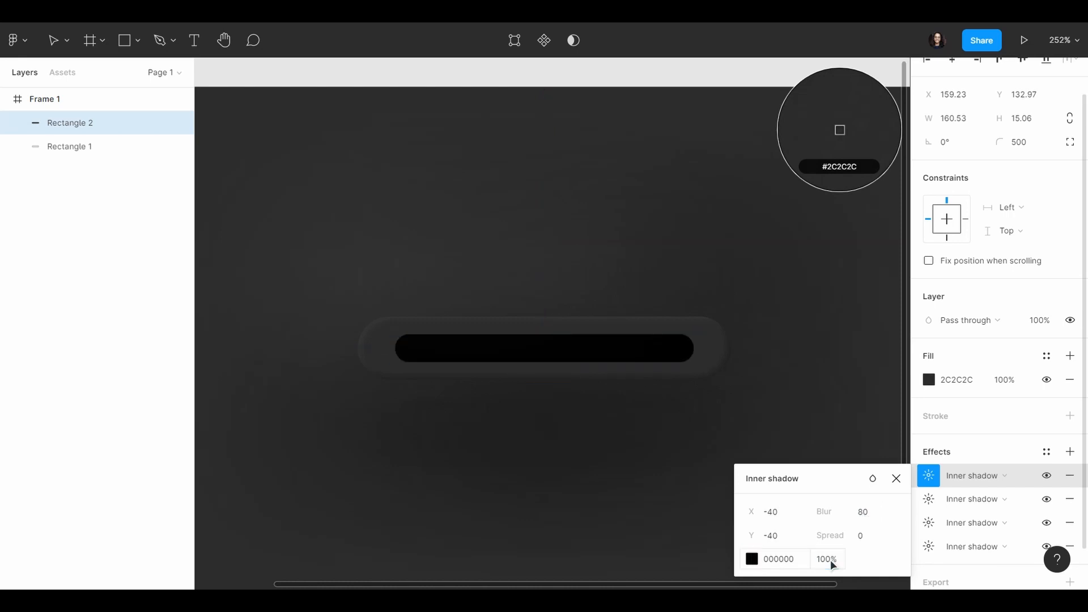
{"action": "left_click", "coordinate": [754, 559]}
{"action": "left_click_drag", "start_coordinate": [557, 397], "coordinate": [535, 378]}
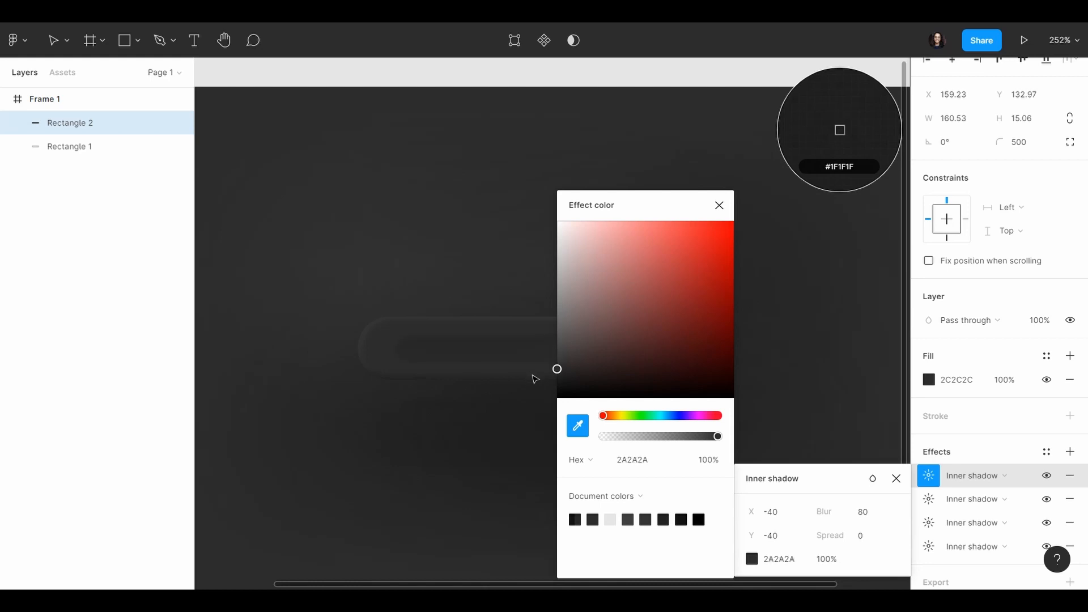
{"action": "left_click", "coordinate": [847, 433]}
Step: Add a drop shadow to the inner rectangle with X and Y offsets of 2 and a blur of 3
{"action": "left_click", "coordinate": [1070, 452]}
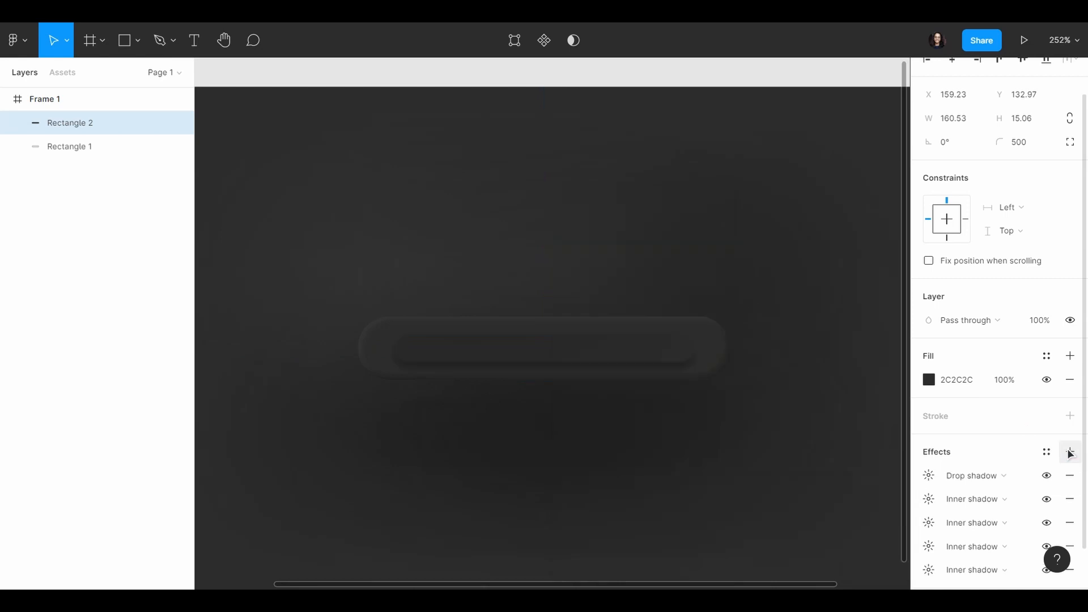
{"action": "scroll", "coordinate": [1003, 453], "scroll_direction": "down", "scroll_amount": 2}
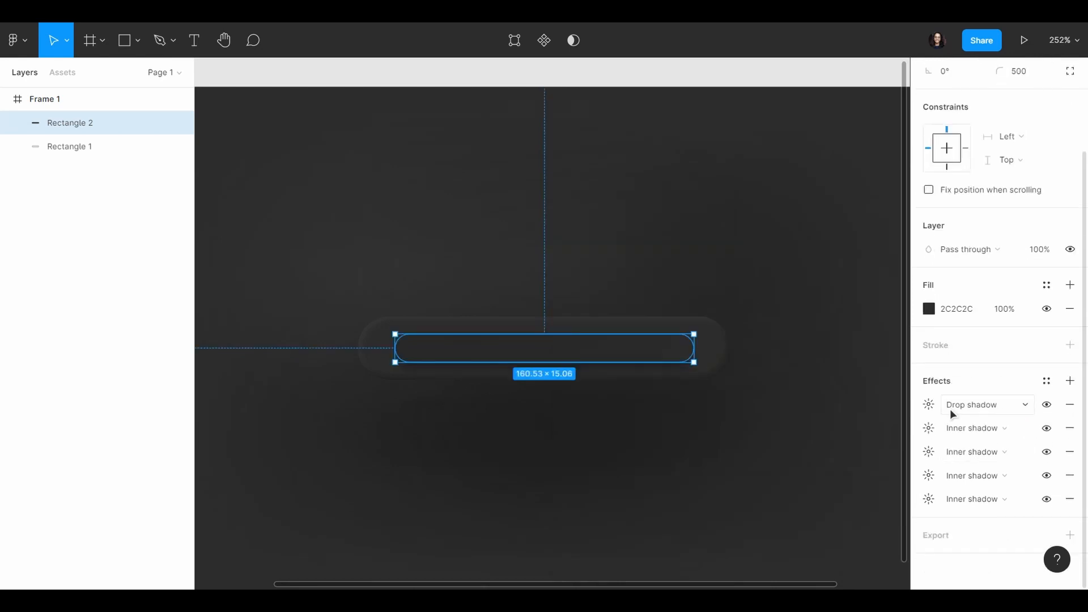
{"action": "left_click", "coordinate": [930, 403]}
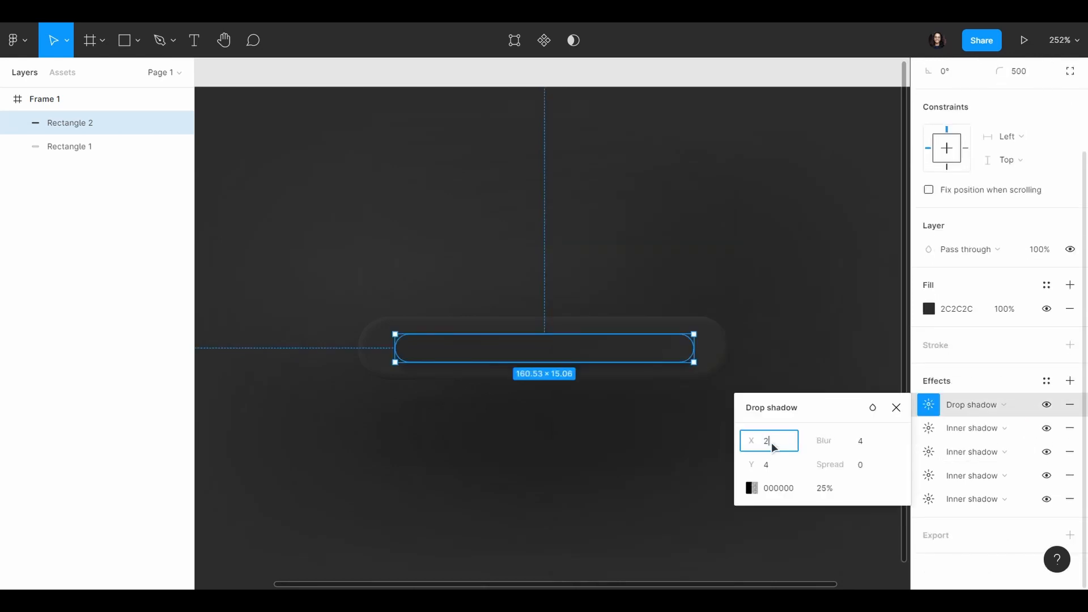
{"action": "left_click", "coordinate": [785, 466]}
{"action": "type", "text": "2"}
{"action": "key", "text": "Return"}
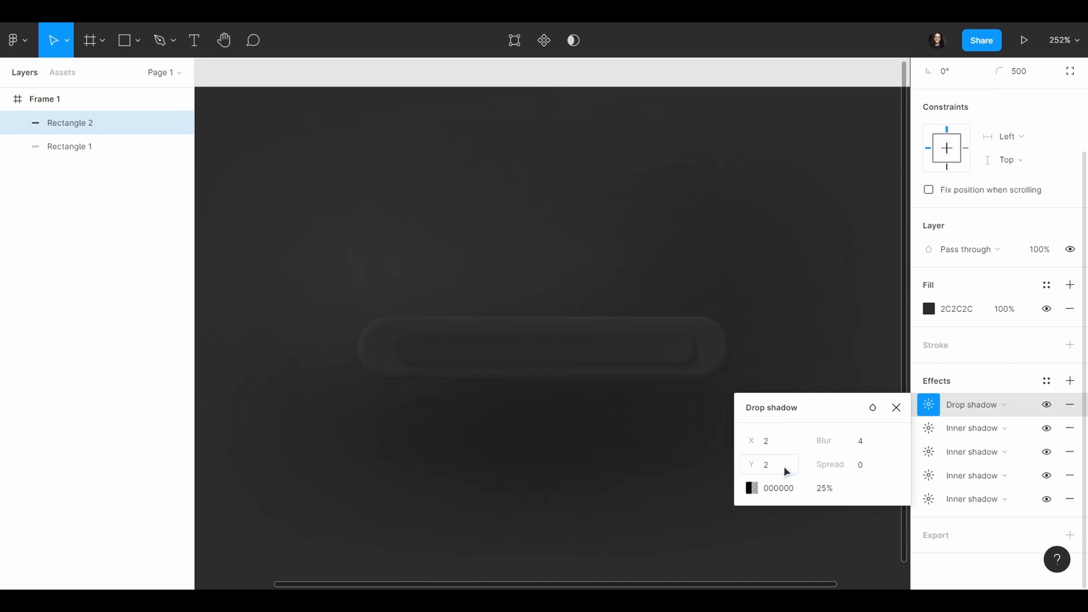
{"action": "left_click", "coordinate": [865, 444]}
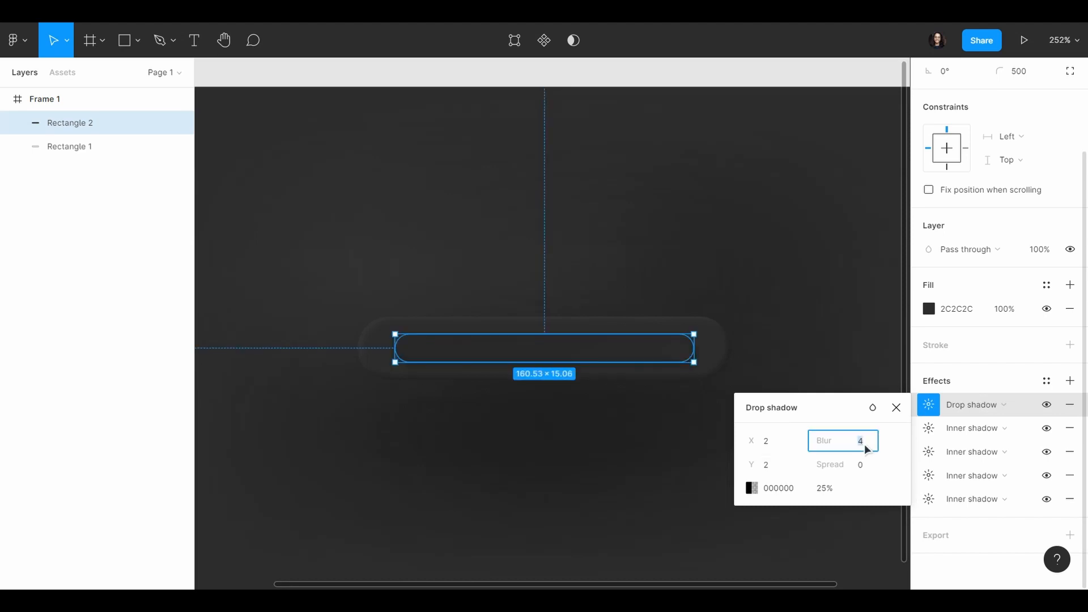
{"action": "type", "text": "3"}
{"action": "key", "text": "Return"}
Step: Set the inner rectangle's drop shadow colour to 383838 at 100% opacity
{"action": "left_click", "coordinate": [752, 488]}
{"action": "left_click", "coordinate": [577, 425]}
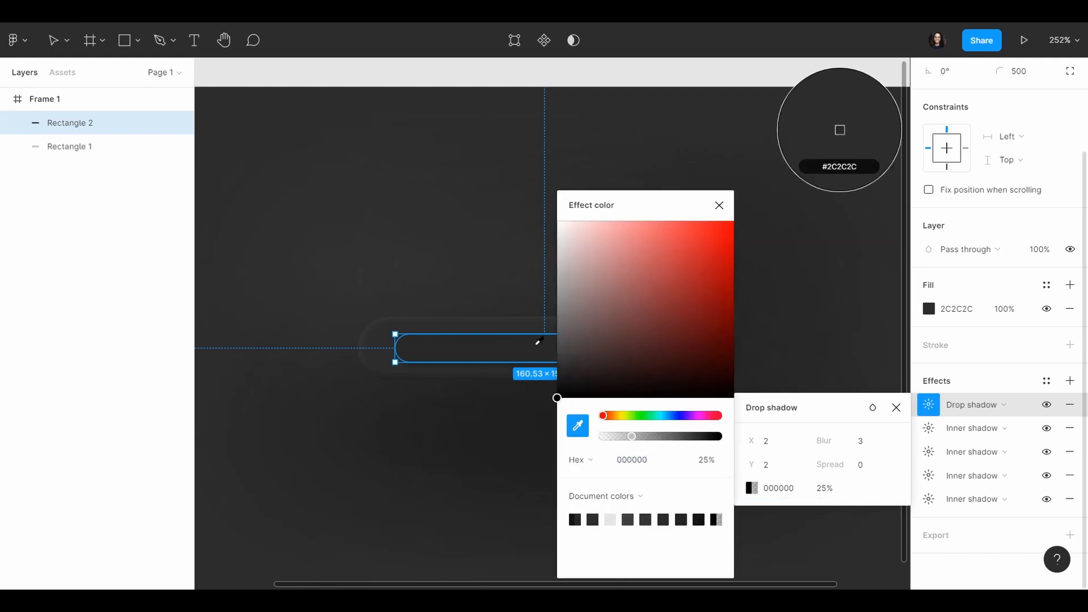
{"action": "left_click", "coordinate": [837, 126]}
{"action": "left_click_drag", "start_coordinate": [557, 369], "coordinate": [557, 358]}
{"action": "scroll", "coordinate": [440, 364], "scroll_direction": "right", "scroll_amount": 2}
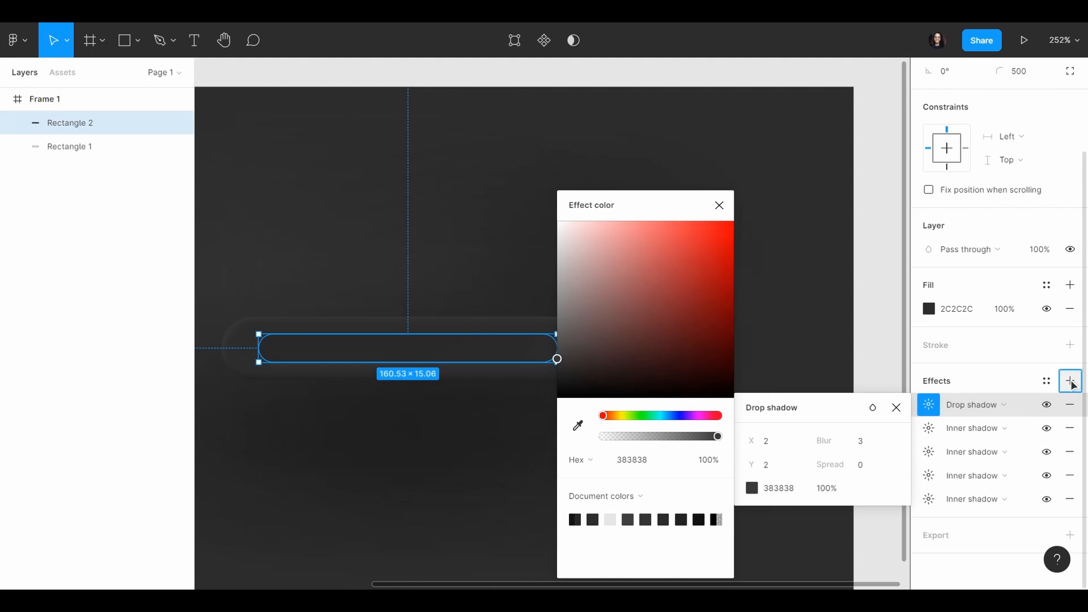
Step: Add a second drop shadow to the inner rectangle with X and Y offsets of -2 and a blur of 3
{"action": "left_click", "coordinate": [1072, 382]}
{"action": "left_click", "coordinate": [986, 405]}
{"action": "left_click", "coordinate": [989, 406]}
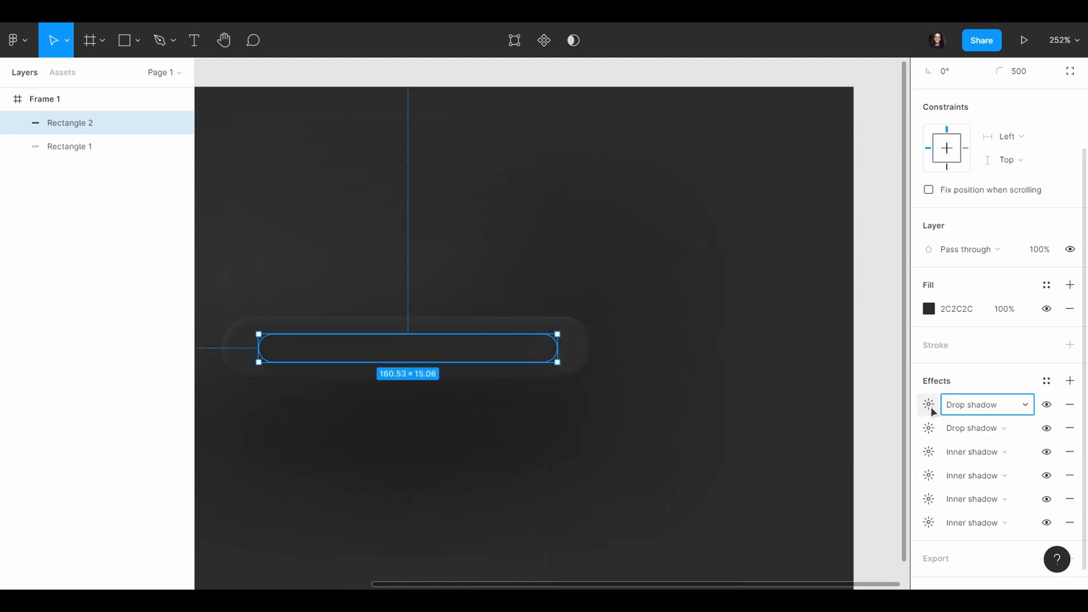
{"action": "left_click", "coordinate": [929, 404]}
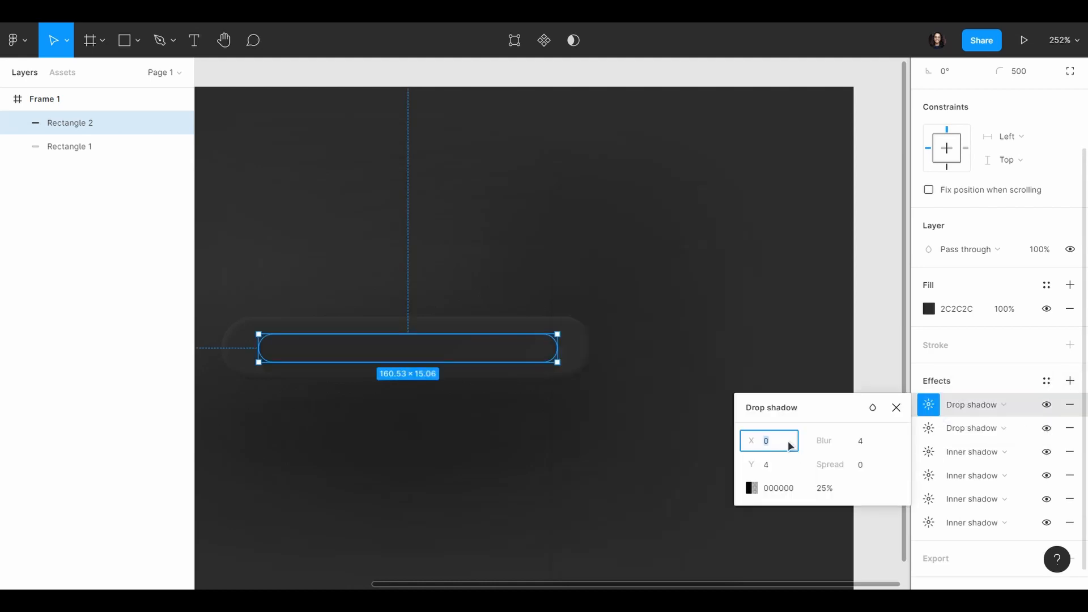
{"action": "type", "text": "-2"}
{"action": "key", "text": "Tab"}
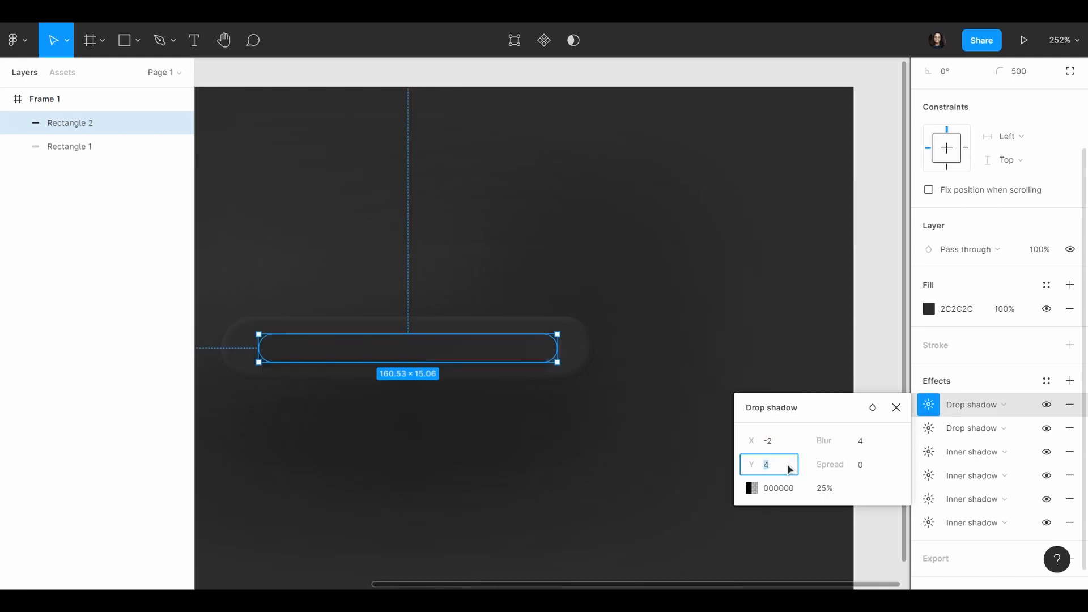
{"action": "type", "text": "-2"}
{"action": "key", "text": "Return"}
{"action": "left_click", "coordinate": [865, 441]}
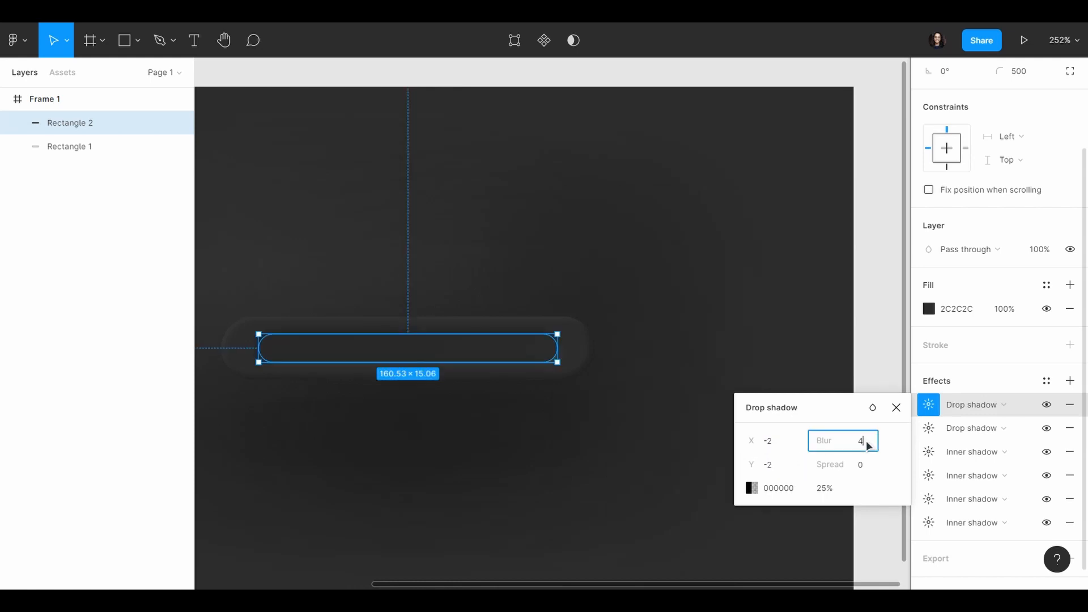
{"action": "type", "text": "3"}
{"action": "key", "text": "Return"}
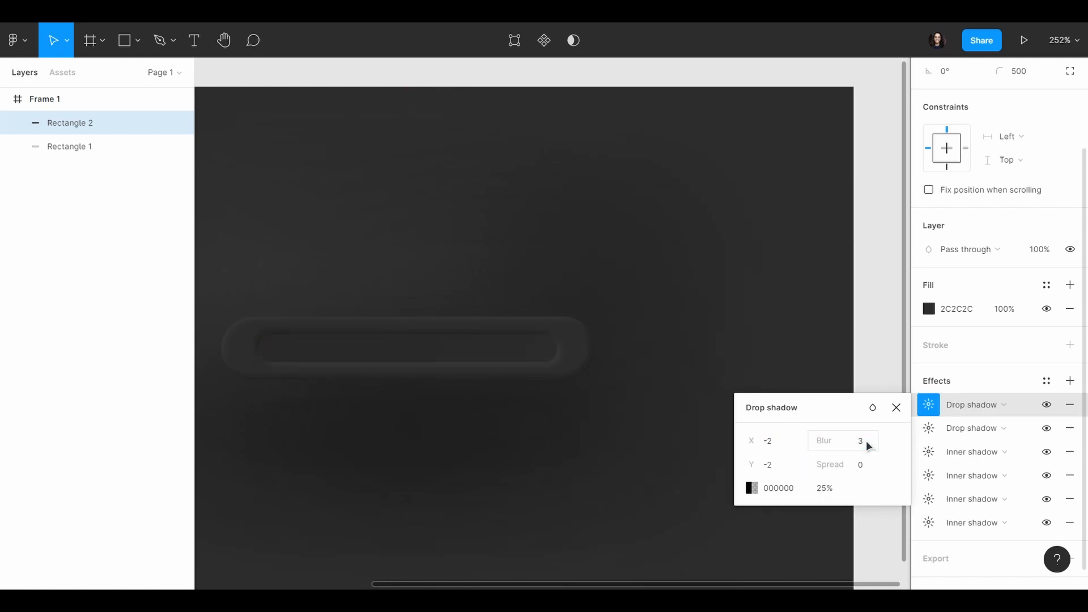
Step: Set the second drop shadow's colour to 131313 at 40% opacity and close the effect settings
{"action": "left_click", "coordinate": [752, 488]}
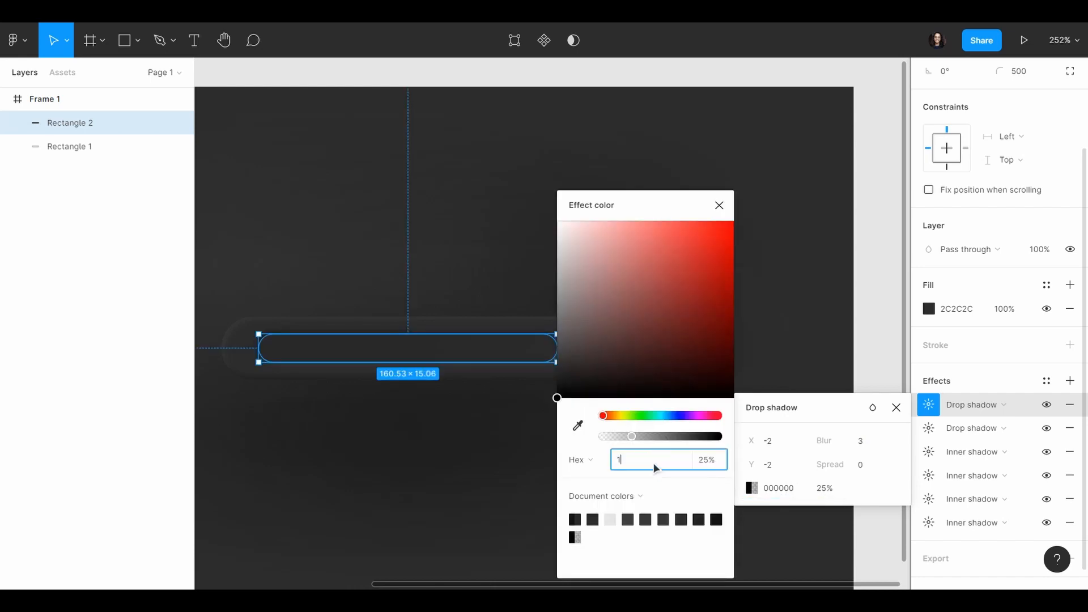
{"action": "key", "text": "Return"}
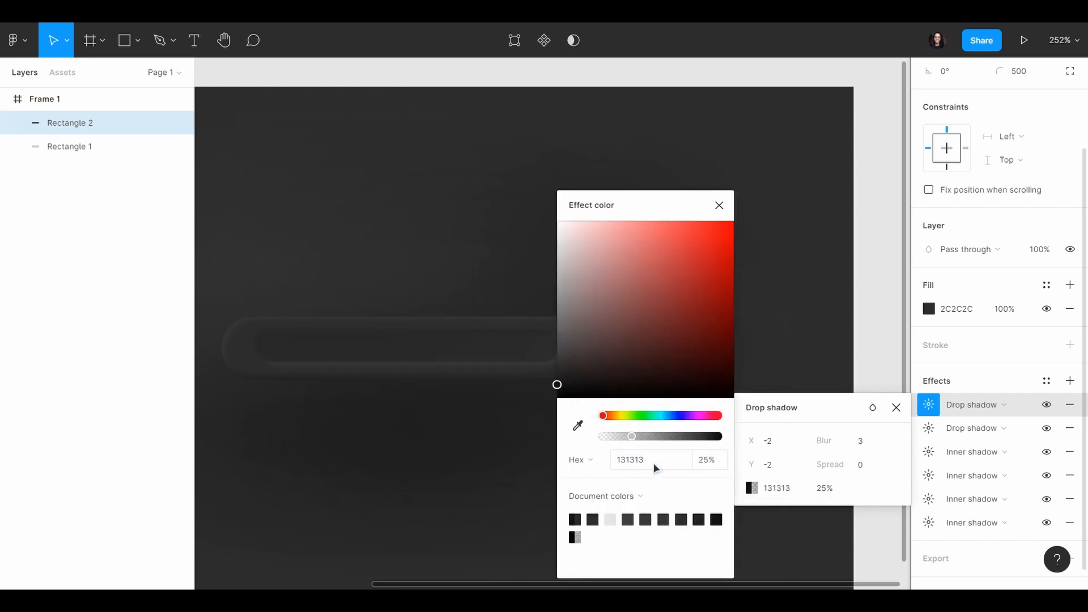
{"action": "left_click", "coordinate": [835, 492]}
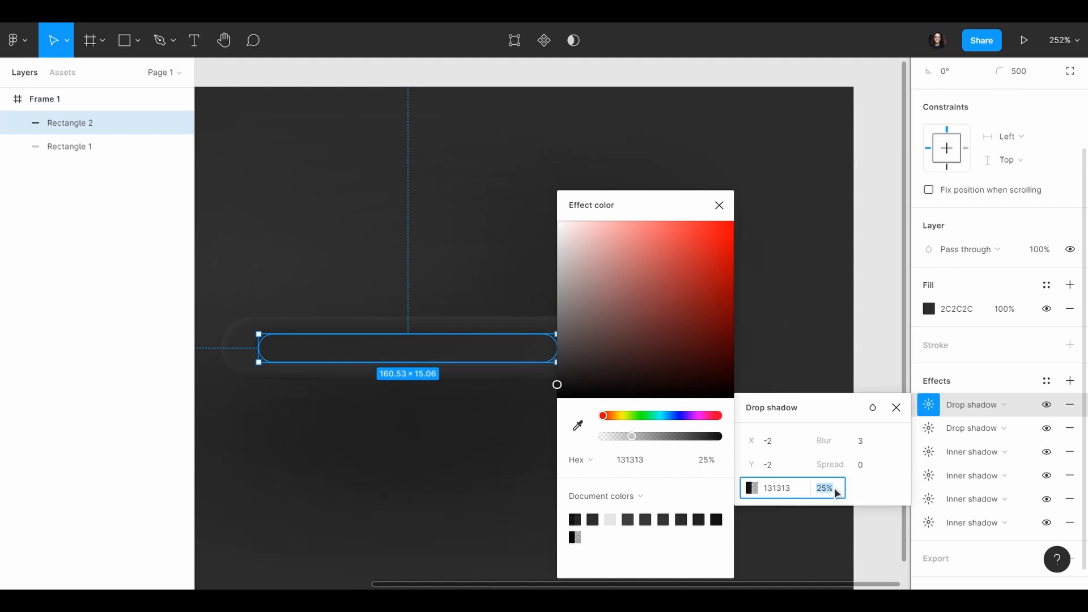
{"action": "type", "text": "80"}
{"action": "key", "text": "Return"}
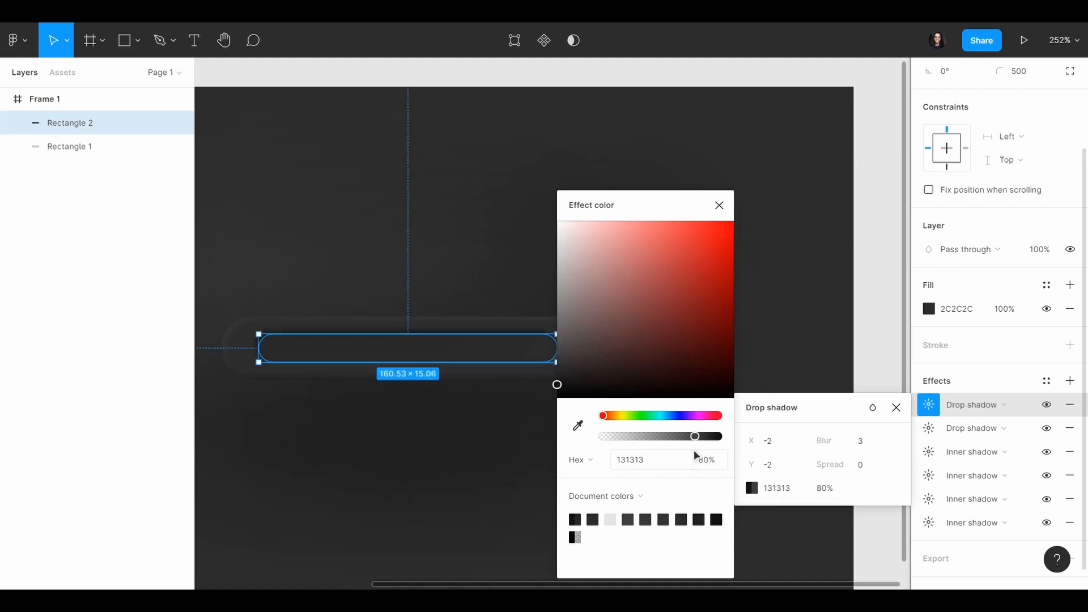
{"action": "left_click_drag", "start_coordinate": [695, 436], "coordinate": [649, 437]}
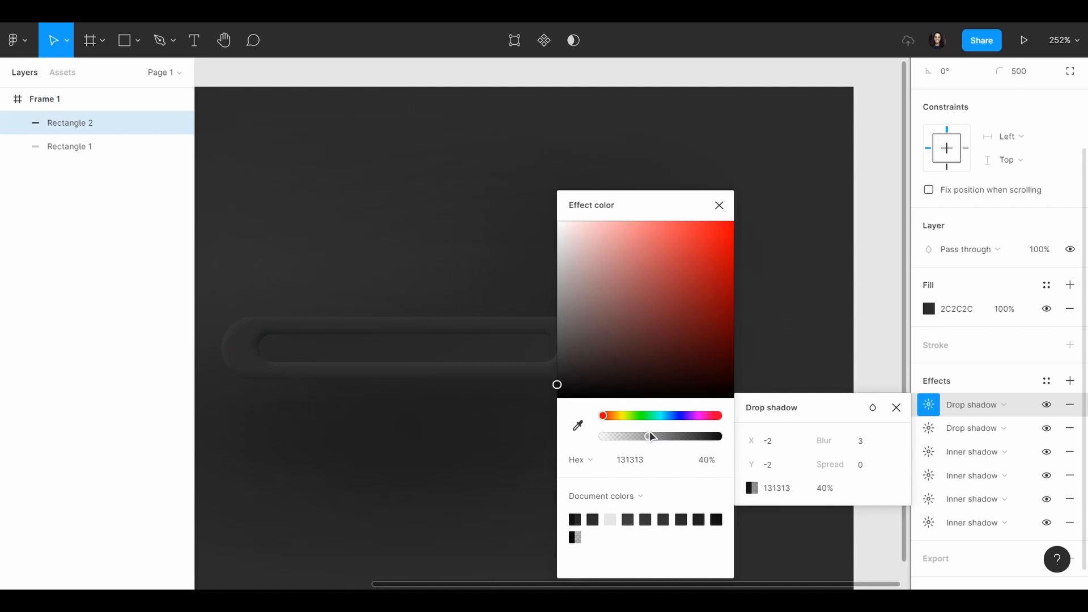
{"action": "left_click", "coordinate": [718, 205]}
{"action": "scroll", "coordinate": [855, 407], "scroll_direction": "left", "scroll_amount": 2}
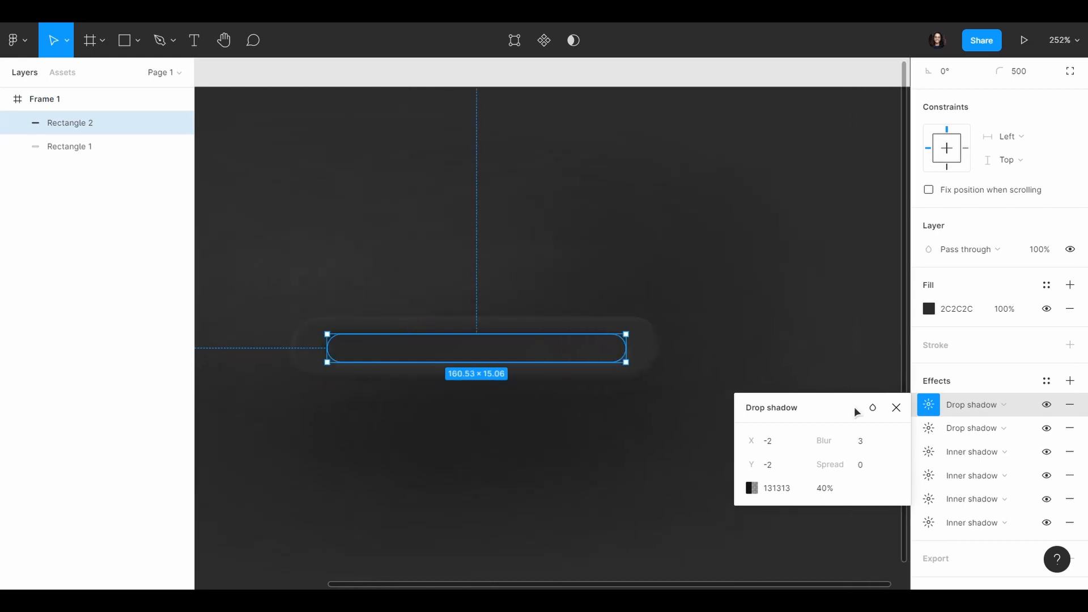
{"action": "left_click", "coordinate": [896, 408]}
Step: Widen the inner rectangle at both ends to about 175.2 and deselect it
{"action": "left_click_drag", "start_coordinate": [625, 348], "coordinate": [639, 347]}
{"action": "left_click_drag", "start_coordinate": [327, 347], "coordinate": [314, 348]}
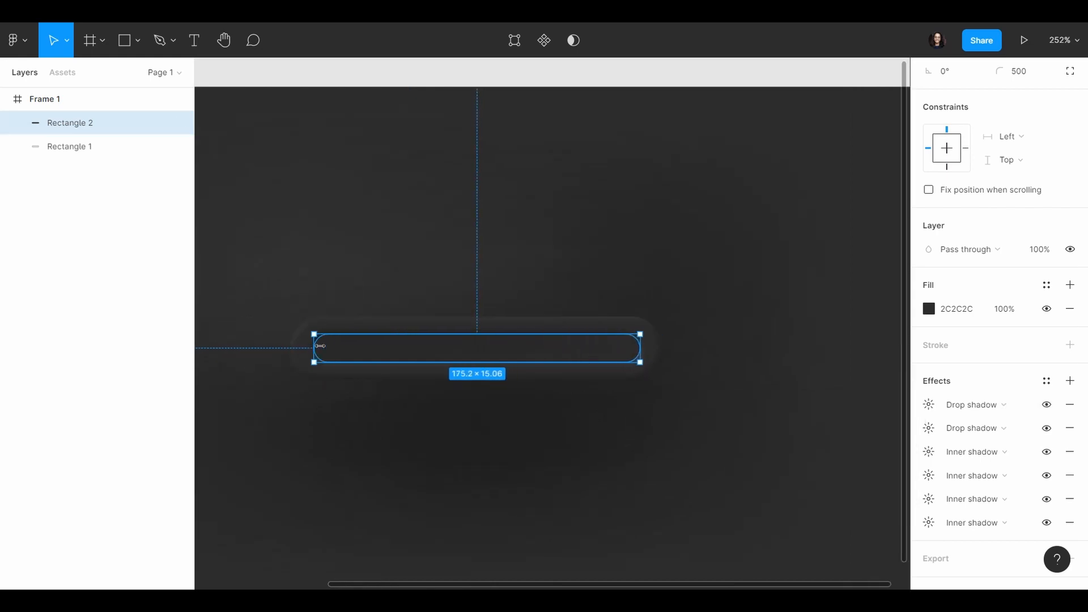
{"action": "left_click_drag", "start_coordinate": [446, 356], "coordinate": [444, 356]}
{"action": "left_click", "coordinate": [508, 416]}
Step: Draw a small rectangle of about 14.72 × 15.32 inside the left part of the inner track
{"action": "scroll", "coordinate": [530, 411], "scroll_direction": "down", "scroll_amount": 3}
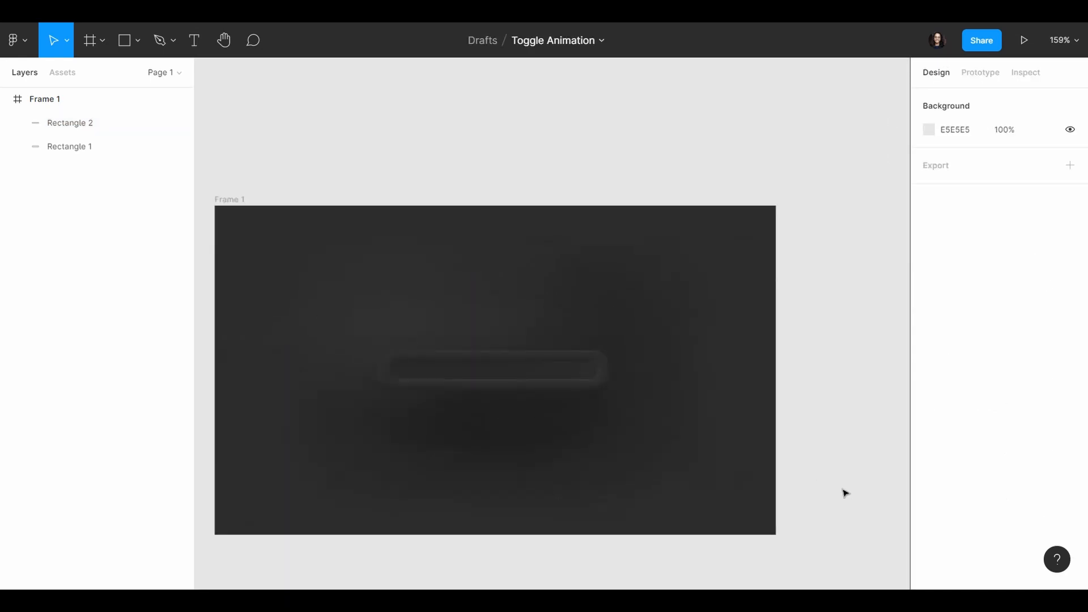
{"action": "scroll", "coordinate": [639, 396], "scroll_direction": "left", "scroll_amount": 2}
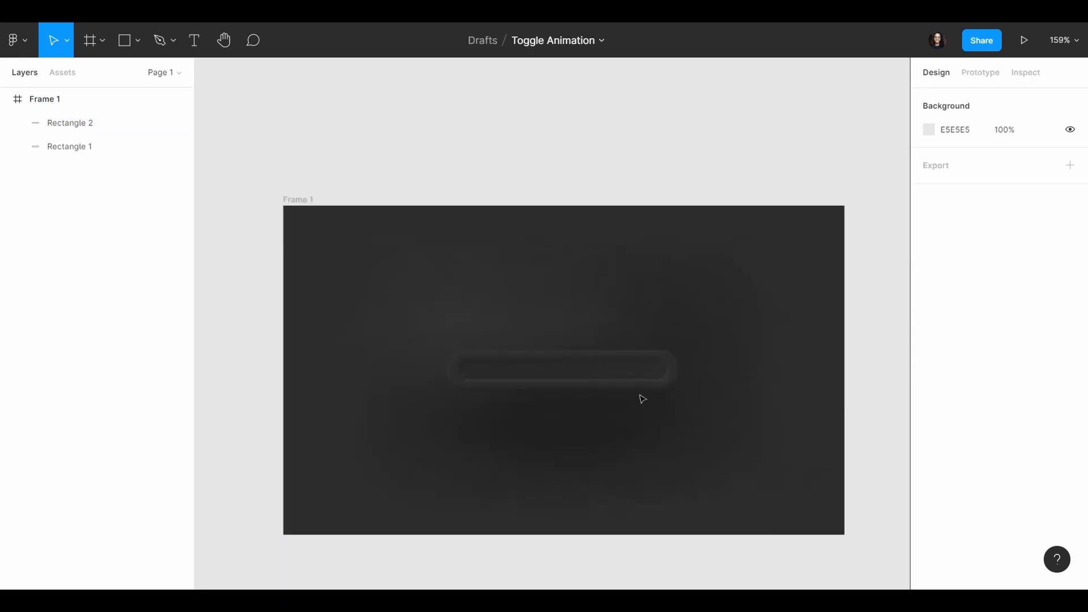
{"action": "scroll", "coordinate": [600, 393], "scroll_direction": "up", "scroll_amount": 5}
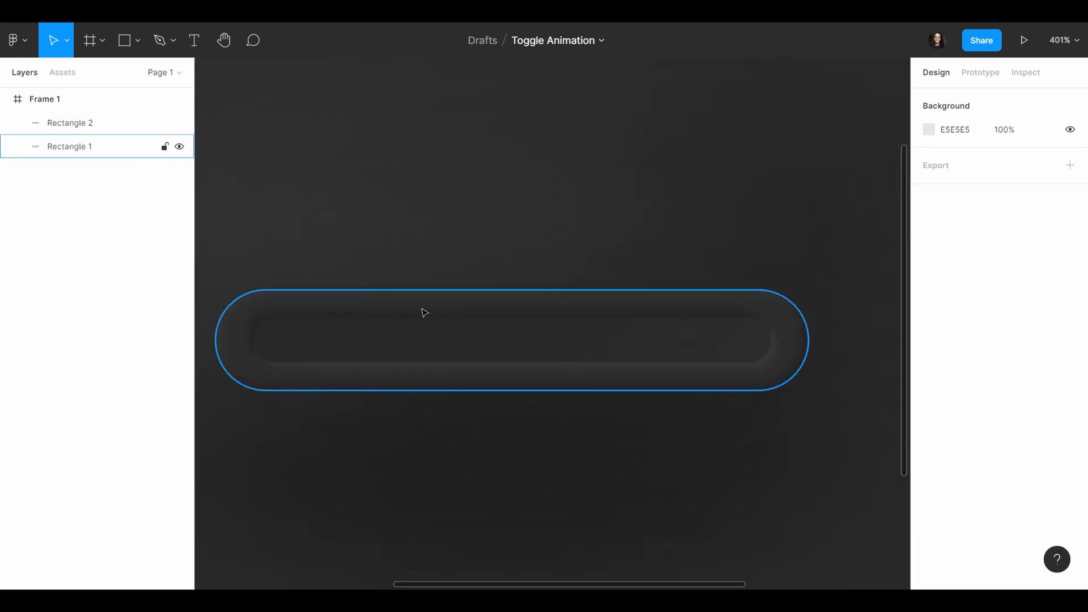
{"action": "left_click", "coordinate": [127, 44]}
{"action": "left_click", "coordinate": [136, 55]}
{"action": "left_click", "coordinate": [139, 76]}
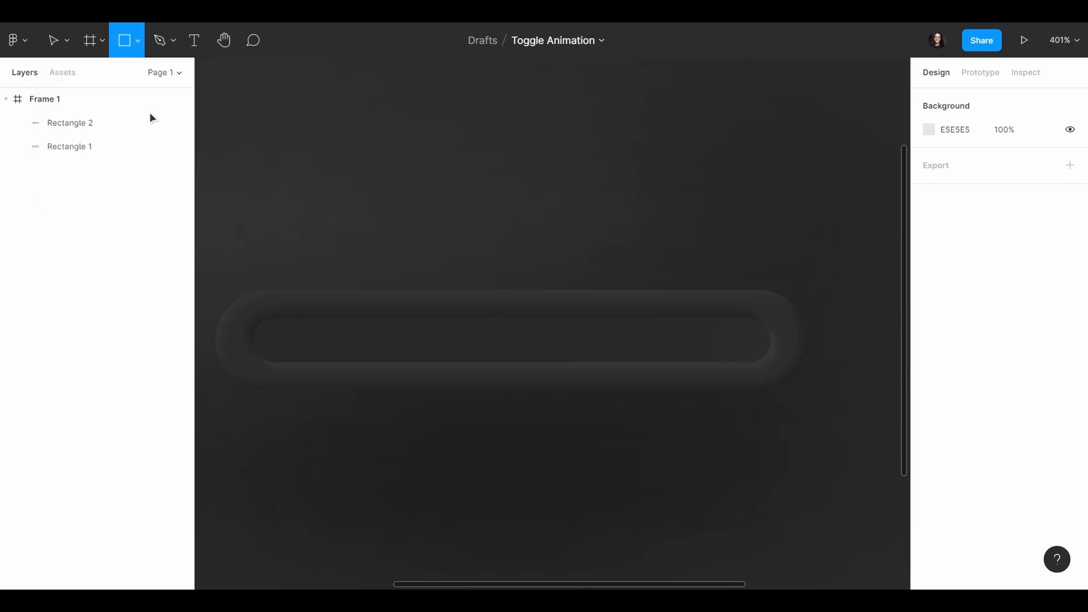
{"action": "left_click_drag", "start_coordinate": [353, 318], "coordinate": [398, 367]}
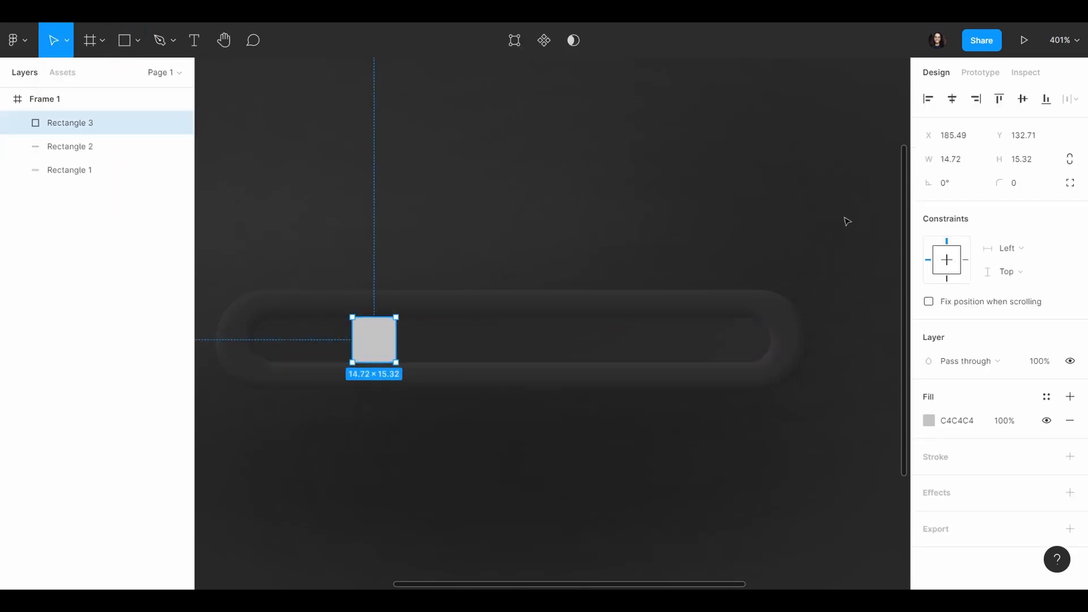
Step: Turn the small rectangle into a circle with a width of 15.32 and a corner radius of 500
{"action": "left_click", "coordinate": [968, 163]}
{"action": "type", "text": "15.32"}
{"action": "key", "text": "Return"}
{"action": "left_click", "coordinate": [1030, 185]}
{"action": "type", "text": "500"}
{"action": "key", "text": "Return"}
{"action": "left_click", "coordinate": [365, 337]}
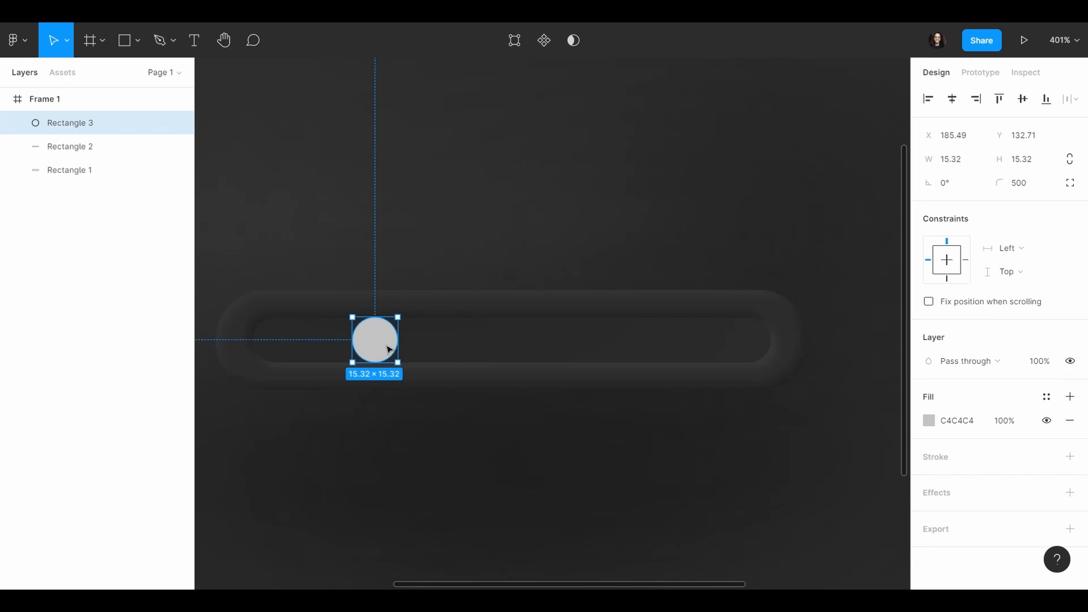
Step: Change the small circle's fill colour to FFBD00
{"action": "left_click", "coordinate": [928, 420]}
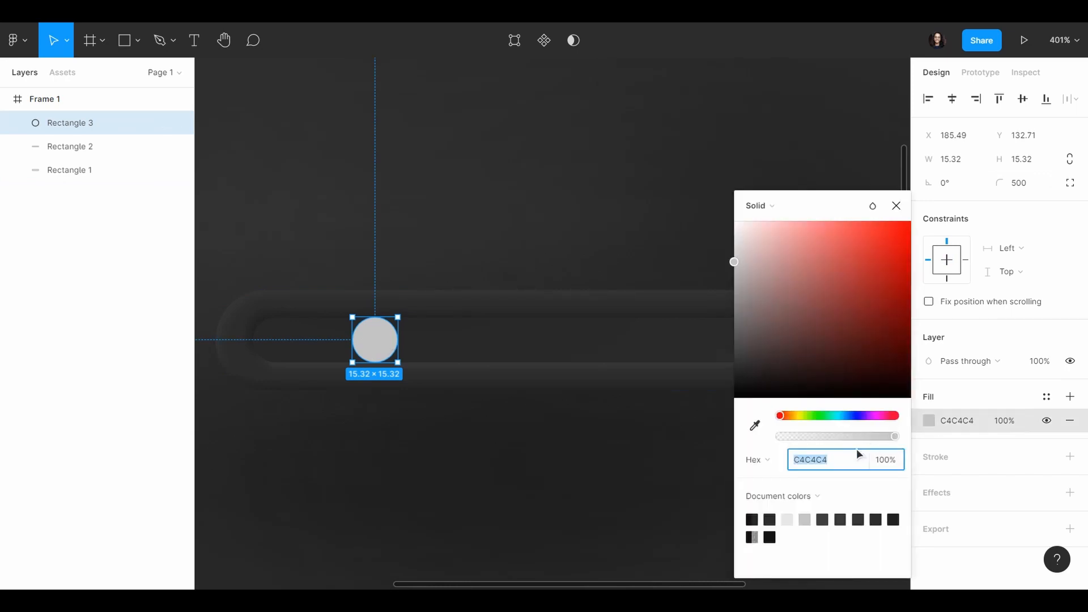
{"action": "type", "text": "ff"}
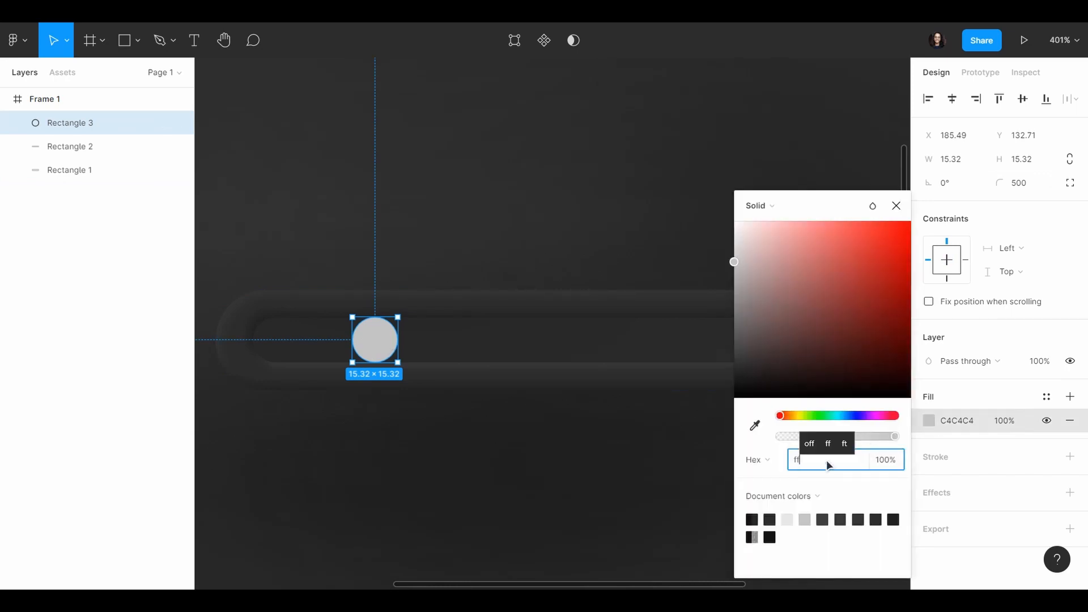
{"action": "type", "text": "bd00"}
{"action": "key", "text": "Return"}
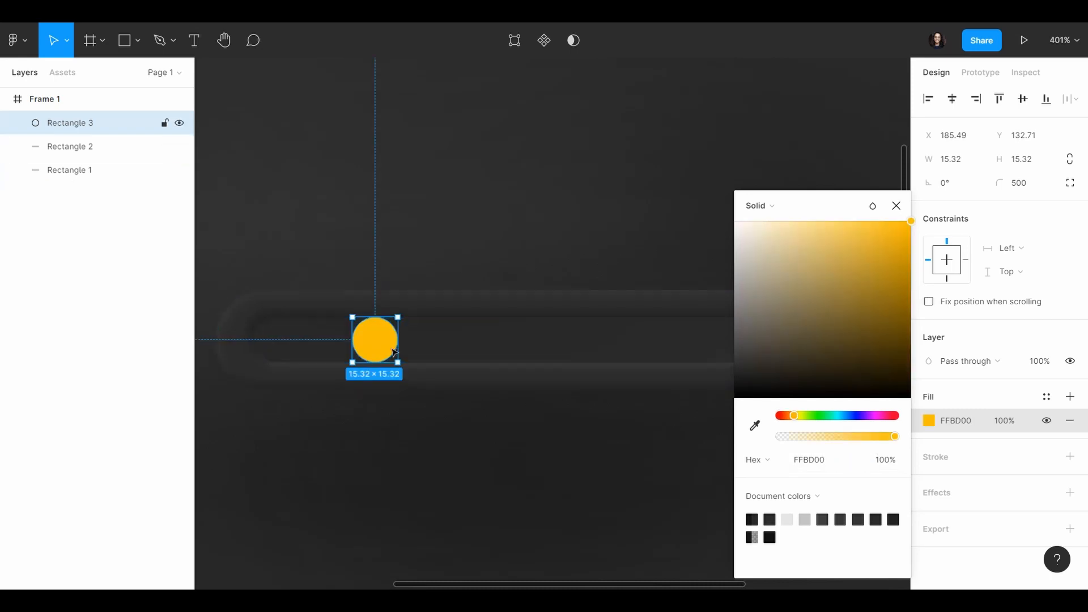
{"action": "left_click", "coordinate": [430, 349]}
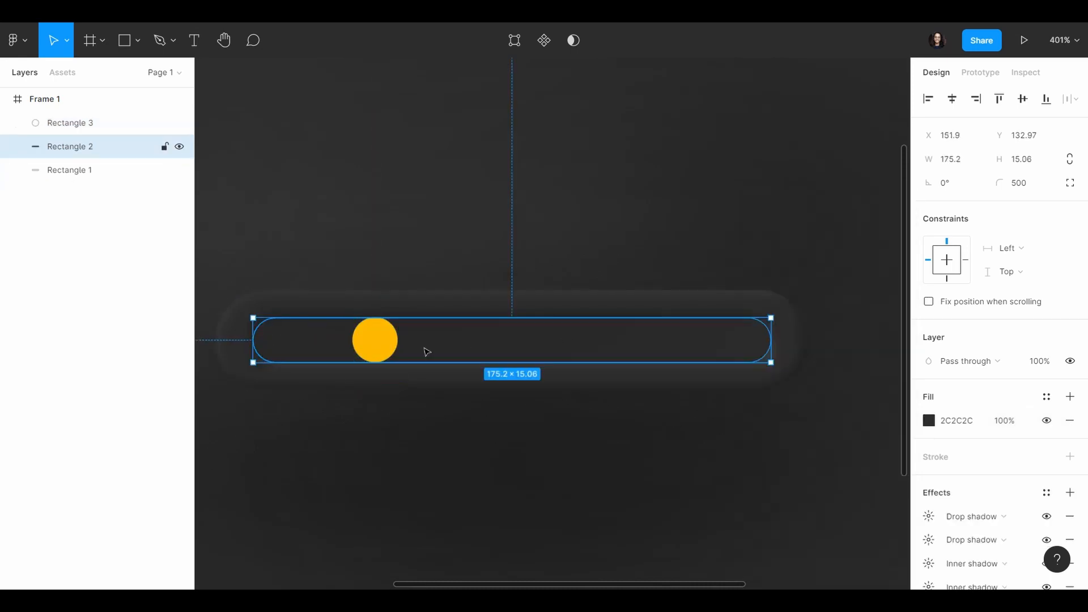
Step: Add an inner shadow effect to the yellow circle
{"action": "left_click", "coordinate": [394, 340]}
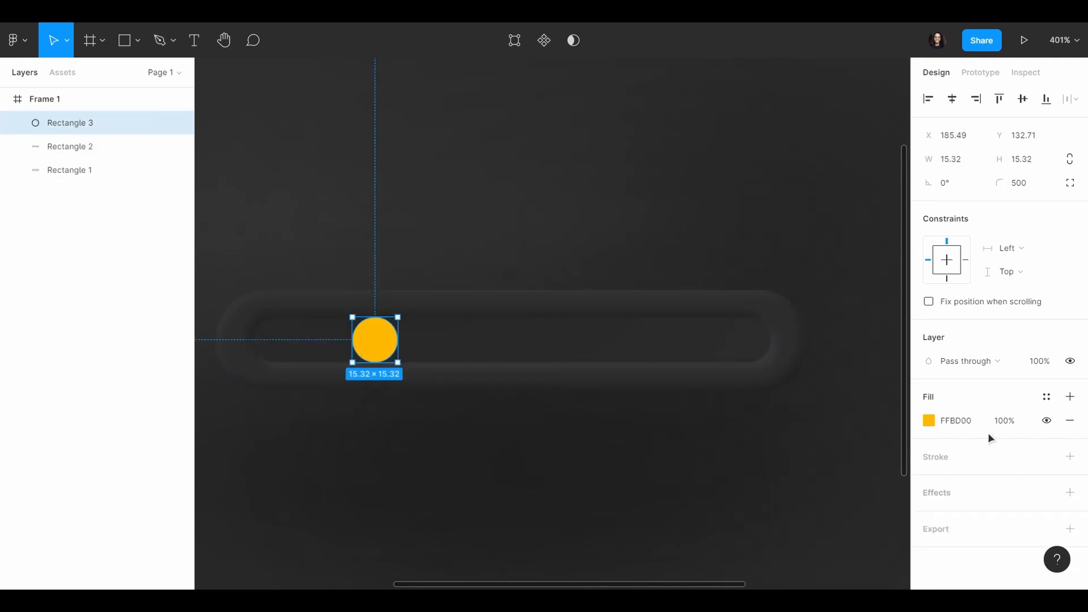
{"action": "left_click", "coordinate": [936, 496]}
{"action": "scroll", "coordinate": [969, 465], "scroll_direction": "down", "scroll_amount": 1}
{"action": "left_click", "coordinate": [983, 500]}
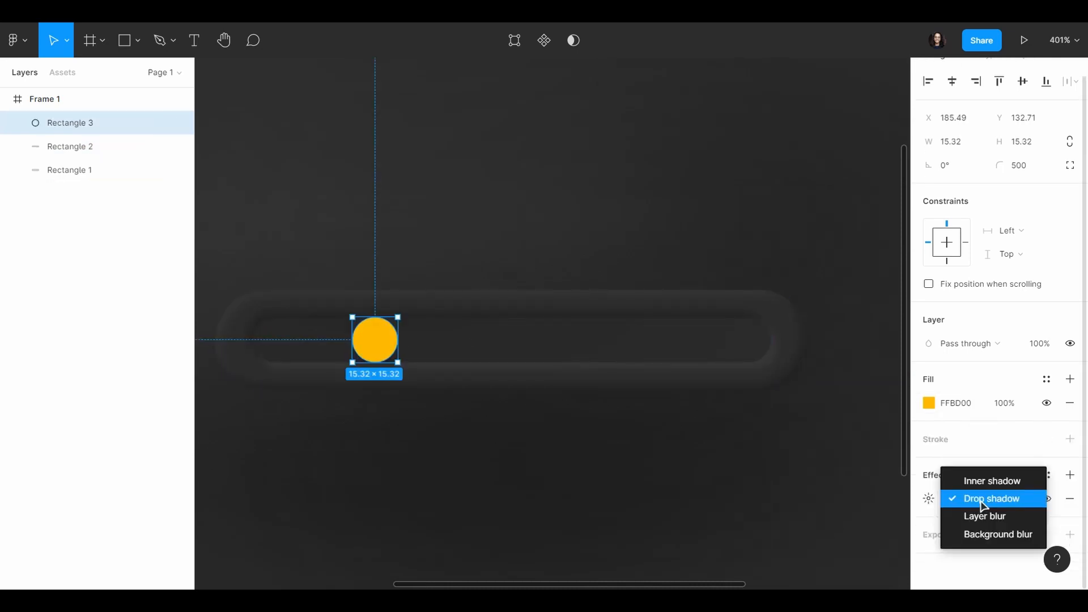
{"action": "left_click", "coordinate": [987, 481]}
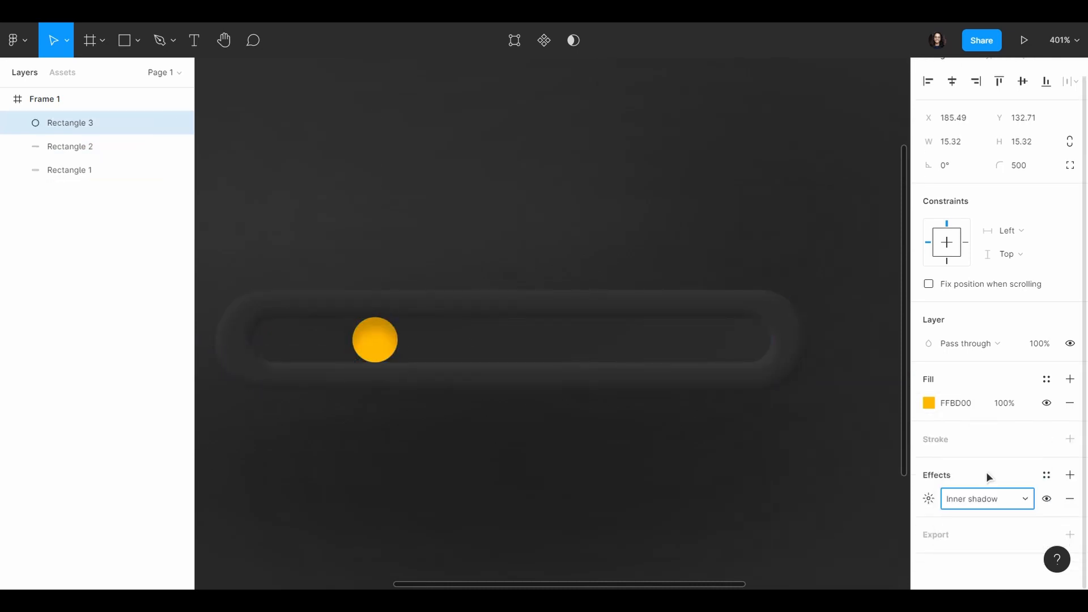
Step: Set the circle's inner shadow to X 1, Y 1 and a blur of 2
{"action": "left_click", "coordinate": [933, 500]}
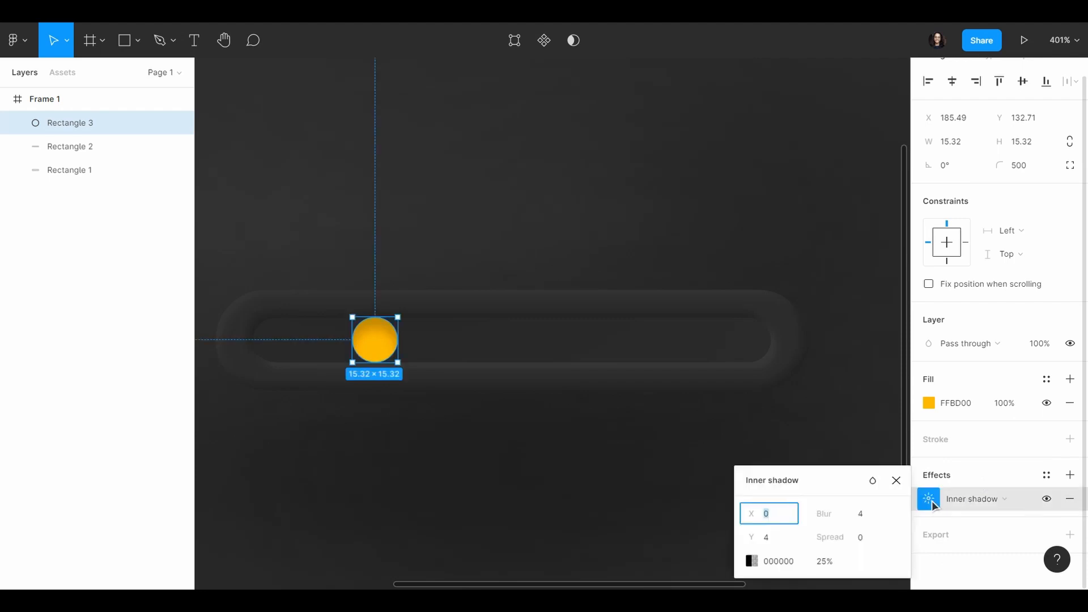
{"action": "left_click", "coordinate": [782, 530]}
{"action": "type", "text": "1"}
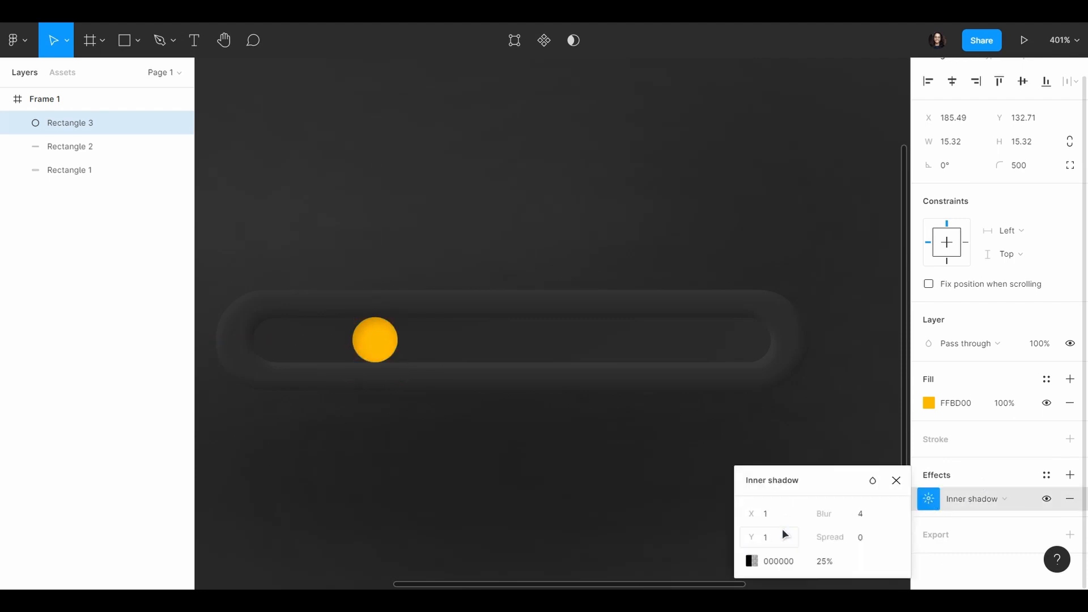
{"action": "key", "text": "Return"}
{"action": "left_click", "coordinate": [871, 514]}
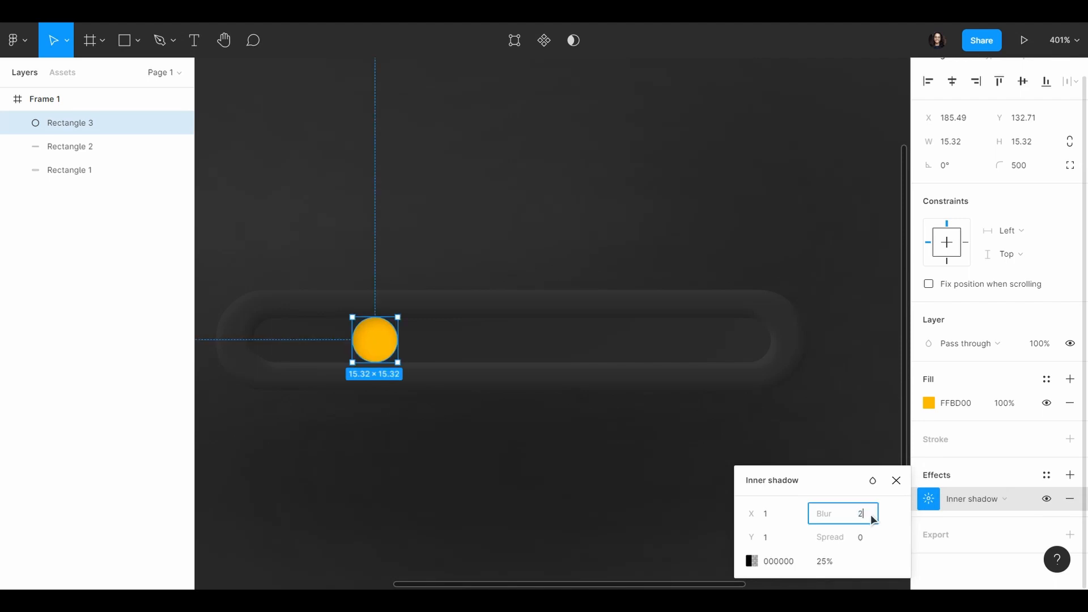
{"action": "type", "text": "2"}
{"action": "key", "text": "Return"}
Step: Sample the circle's yellow for the inner shadow and darken it to 966F00 at 100% opacity
{"action": "scroll", "coordinate": [333, 317], "scroll_direction": "up", "scroll_amount": 5}
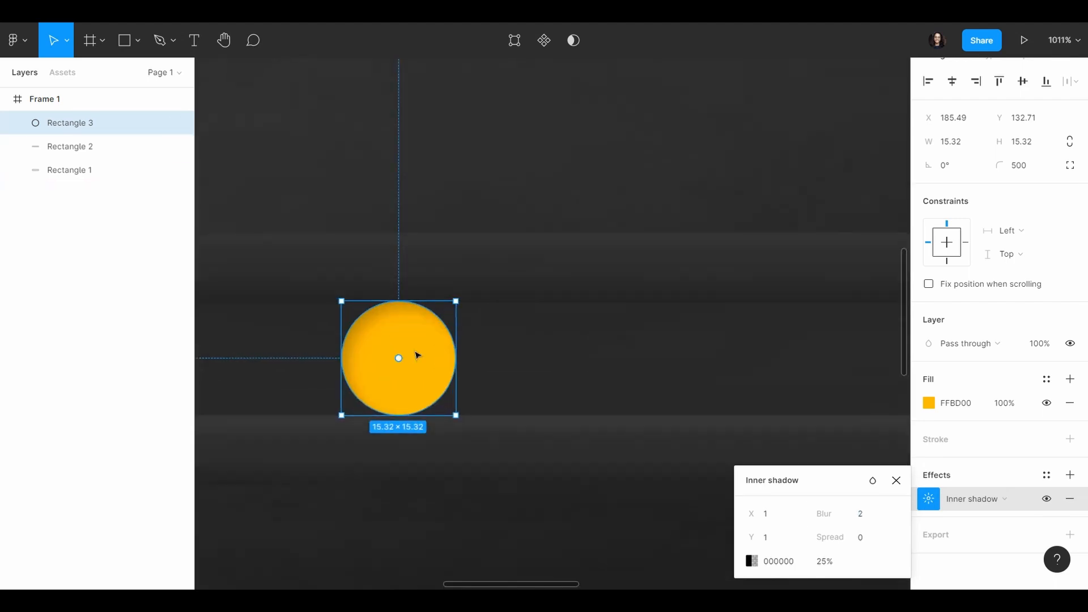
{"action": "scroll", "coordinate": [417, 355], "scroll_direction": "up", "scroll_amount": 5}
{"action": "left_click", "coordinate": [754, 561]}
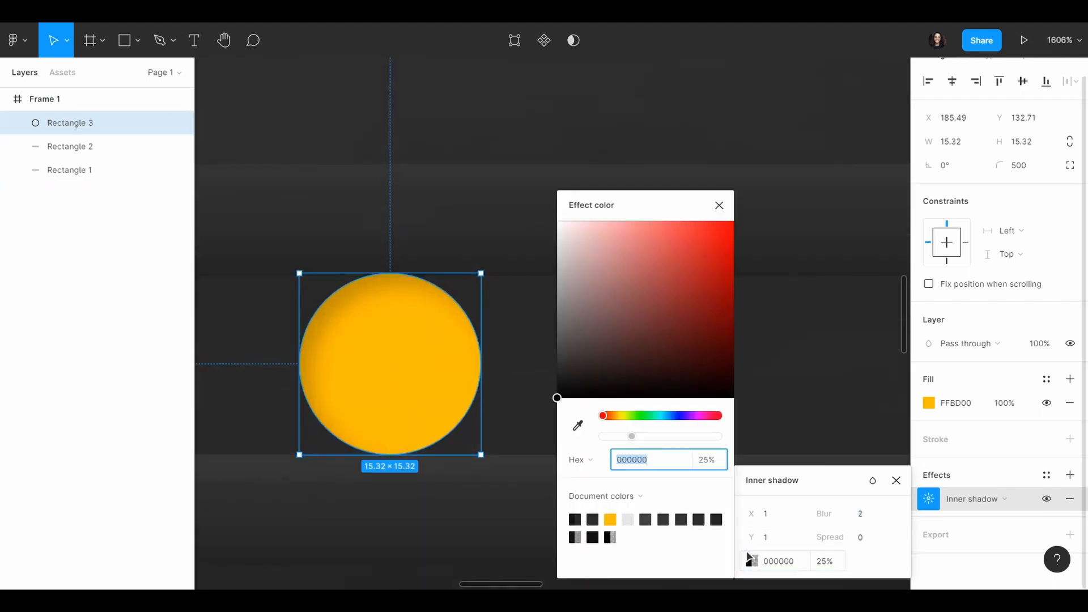
{"action": "left_click", "coordinate": [578, 424]}
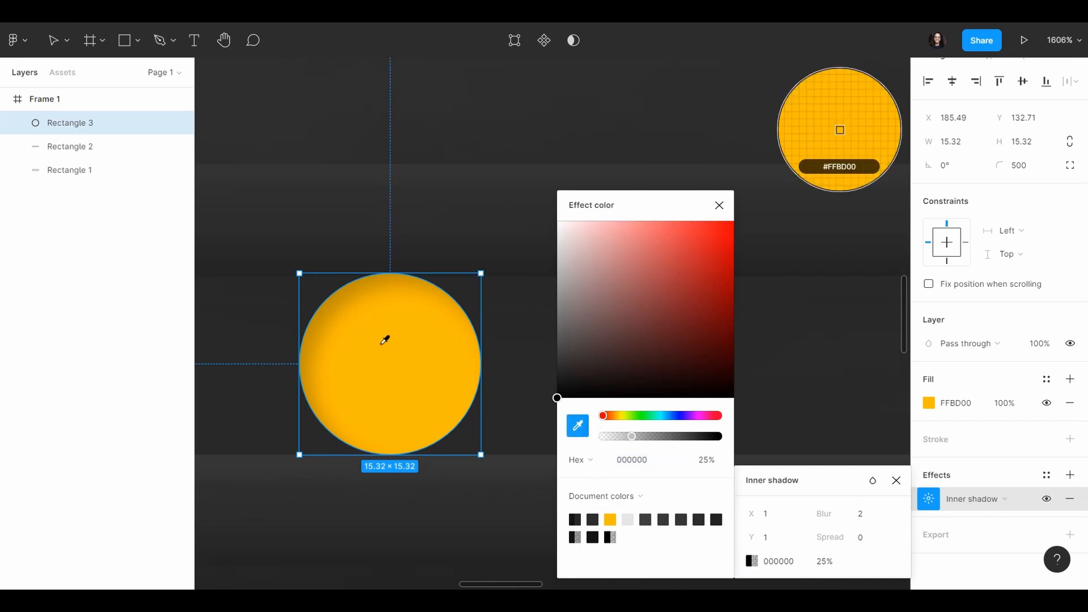
{"action": "left_click", "coordinate": [391, 346]}
{"action": "left_click_drag", "start_coordinate": [735, 222], "coordinate": [734, 293]}
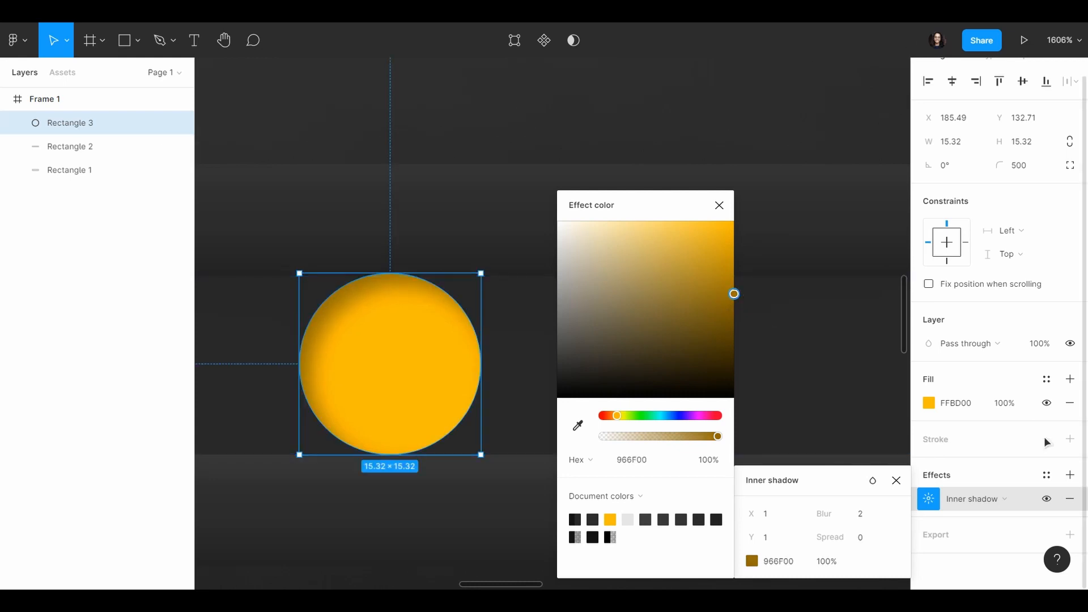
Step: Add a second inner shadow effect to the yellow circle
{"action": "left_click", "coordinate": [1069, 475]}
{"action": "left_click", "coordinate": [994, 503]}
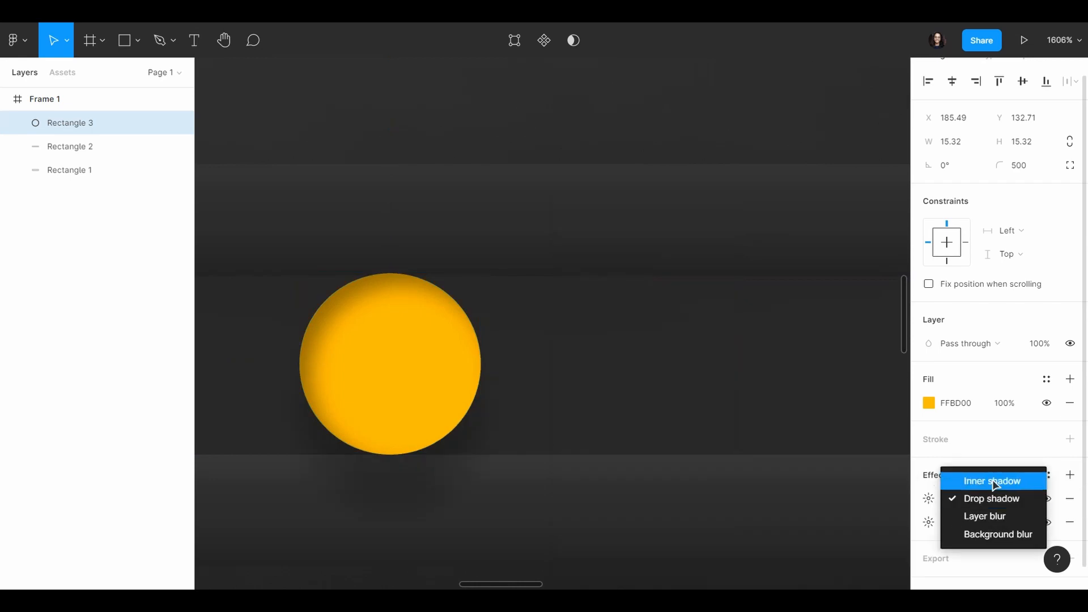
{"action": "left_click", "coordinate": [995, 481]}
Step: Set the second inner shadow to X -2, Y -2 and a blur of 3
{"action": "left_click", "coordinate": [929, 499]}
{"action": "left_click", "coordinate": [775, 521]}
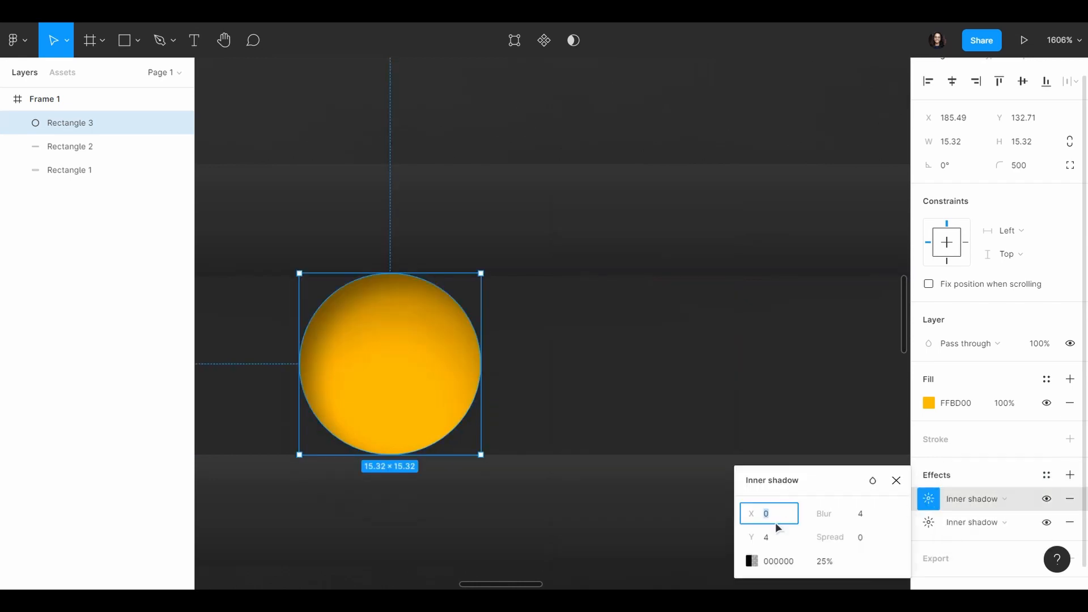
{"action": "type", "text": "-2"}
{"action": "key", "text": "Return"}
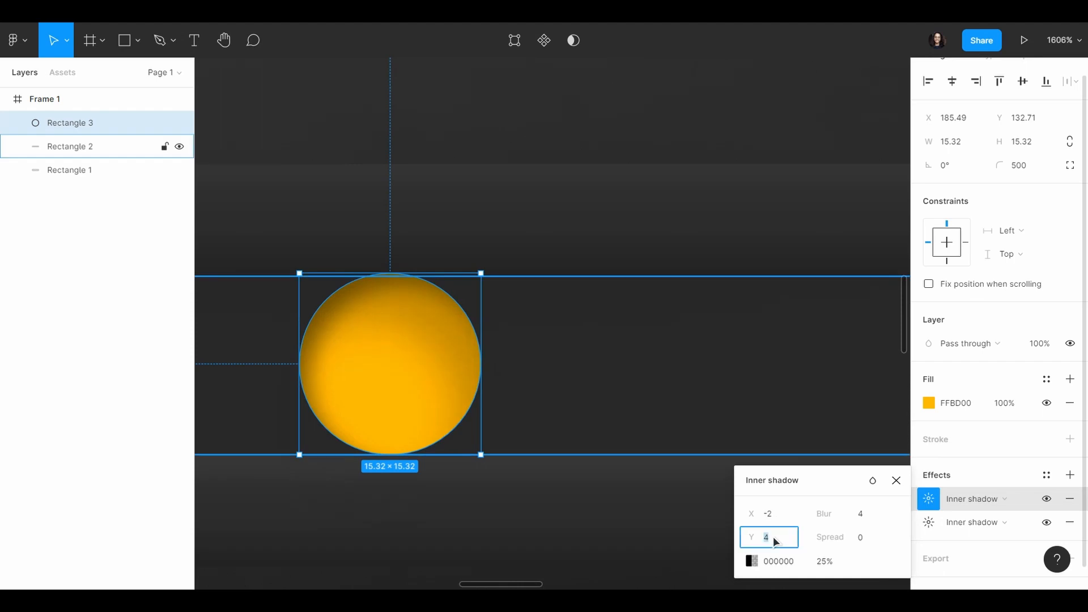
{"action": "type", "text": "-2"}
{"action": "key", "text": "Return"}
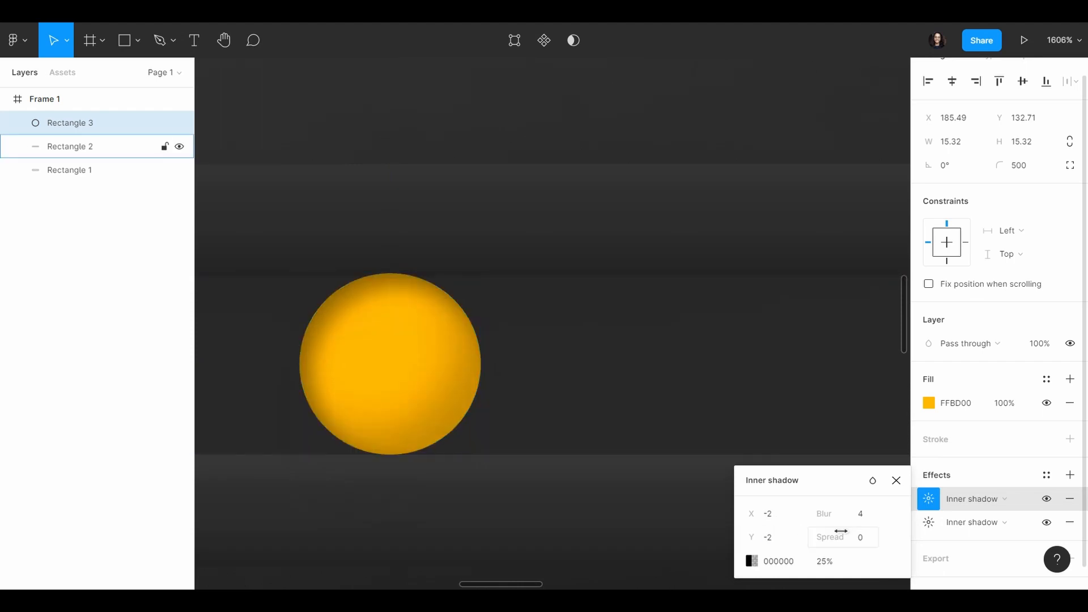
{"action": "left_click", "coordinate": [869, 514]}
{"action": "type", "text": "3"}
{"action": "key", "text": "Return"}
Step: Sample the circle's yellow for the second inner shadow, lighten it to FFCB36 at 100% opacity, and deselect the circle
{"action": "left_click", "coordinate": [754, 564]}
{"action": "left_click", "coordinate": [577, 426]}
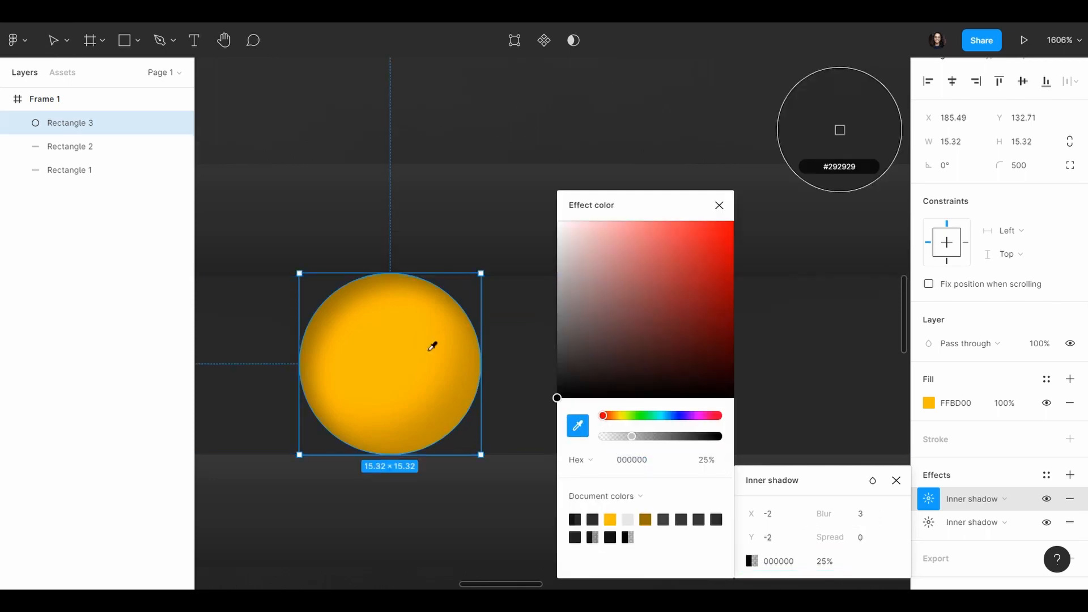
{"action": "left_click", "coordinate": [391, 353]}
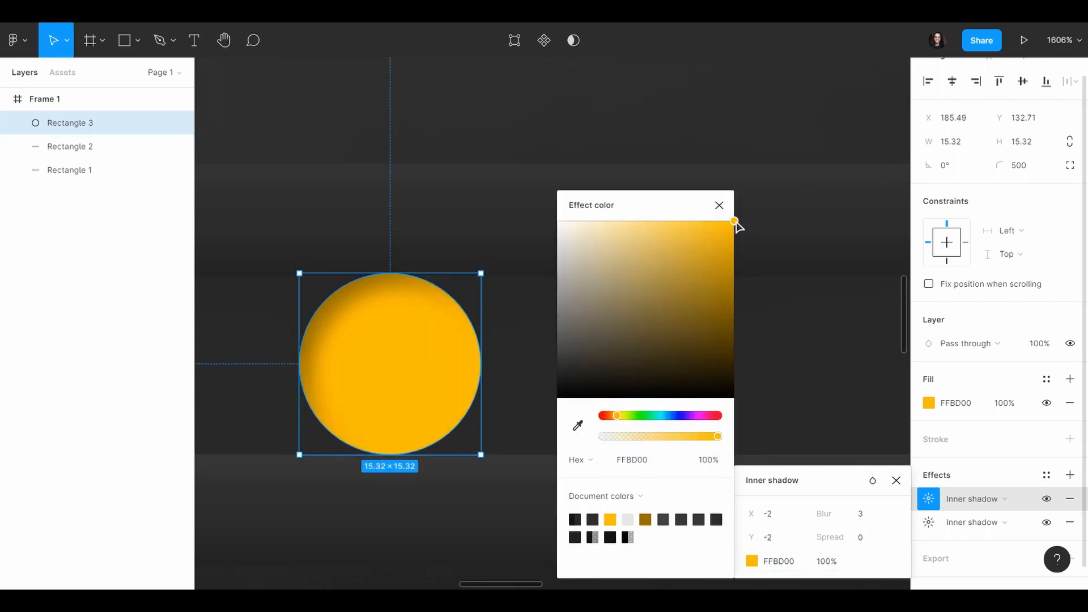
{"action": "left_click_drag", "start_coordinate": [725, 222], "coordinate": [696, 222]}
{"action": "left_click", "coordinate": [719, 205]}
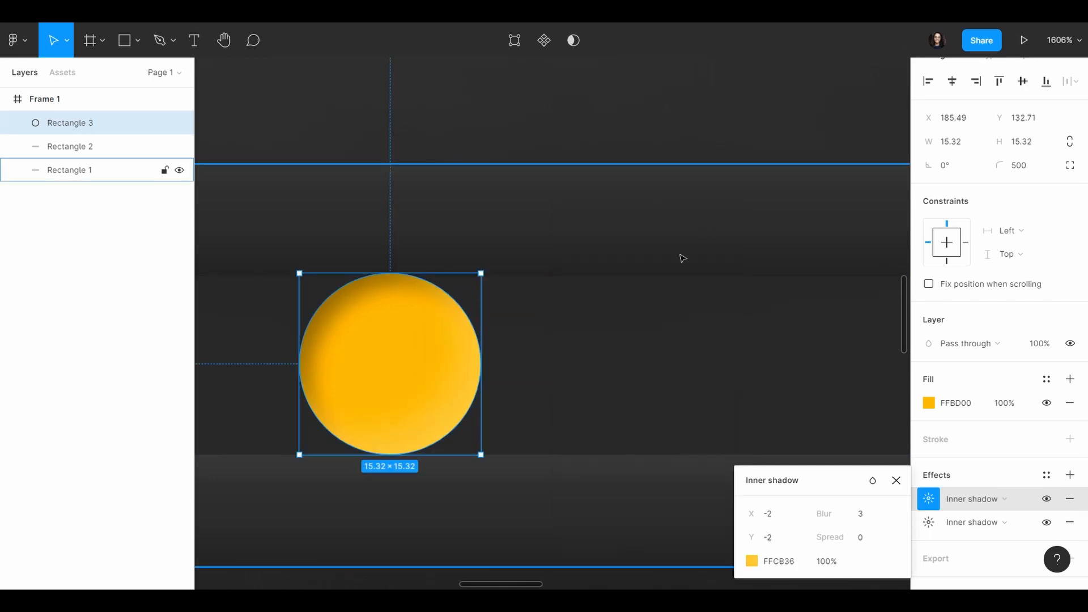
{"action": "scroll", "coordinate": [682, 255], "scroll_direction": "down", "scroll_amount": 5}
{"action": "left_click", "coordinate": [558, 508]}
Step: Move the yellow circle to the left end of the inner track, at X 151.9
{"action": "scroll", "coordinate": [583, 352], "scroll_direction": "right", "scroll_amount": 2}
{"action": "scroll", "coordinate": [503, 334], "scroll_direction": "up", "scroll_amount": 2}
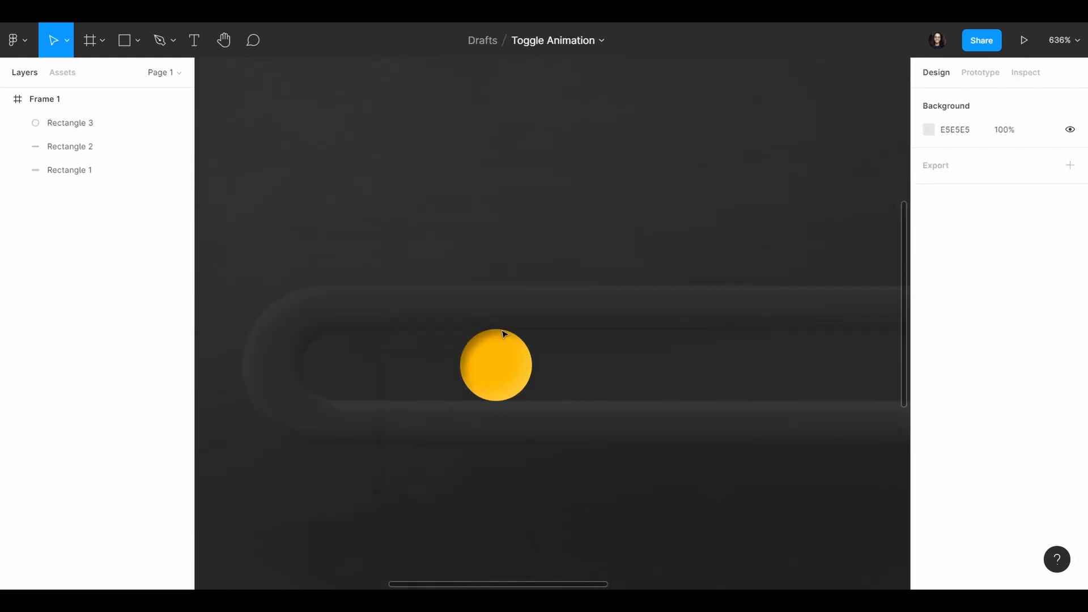
{"action": "left_click", "coordinate": [496, 362]}
{"action": "left_click_drag", "start_coordinate": [498, 367], "coordinate": [339, 367]}
{"action": "scroll", "coordinate": [420, 385], "scroll_direction": "left", "scroll_amount": 2}
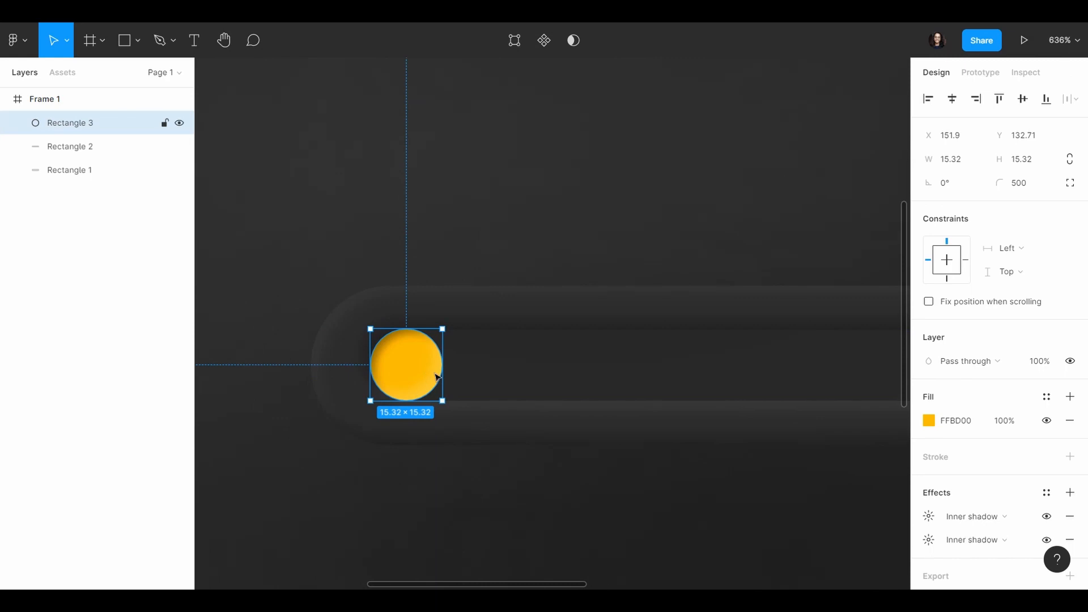
Step: Try stretching the yellow circle along the track to a width of about 50.56 and undo the stretch
{"action": "scroll", "coordinate": [438, 377], "scroll_direction": "down", "scroll_amount": 5}
{"action": "left_click_drag", "start_coordinate": [431, 378], "coordinate": [503, 373]}
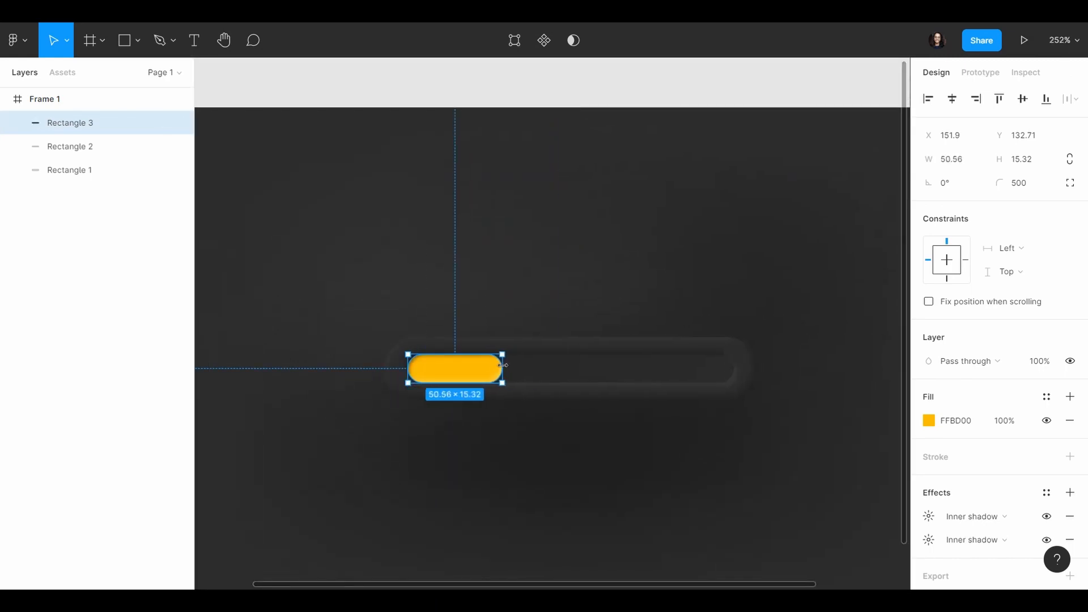
{"action": "key", "text": "ctrl+z"}
Step: Duplicate the yellow circle and centre the copy over the original, enlarged to about 19.31 × 19.31
{"action": "scroll", "coordinate": [473, 369], "scroll_direction": "up", "scroll_amount": 6}
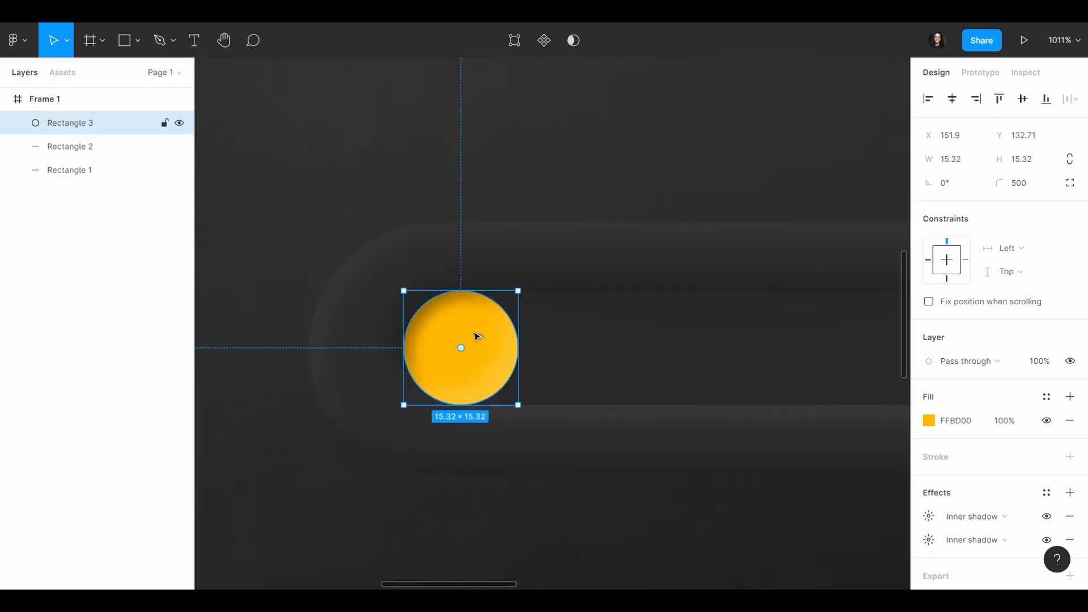
{"action": "left_click_drag", "start_coordinate": [478, 337], "coordinate": [606, 336]}
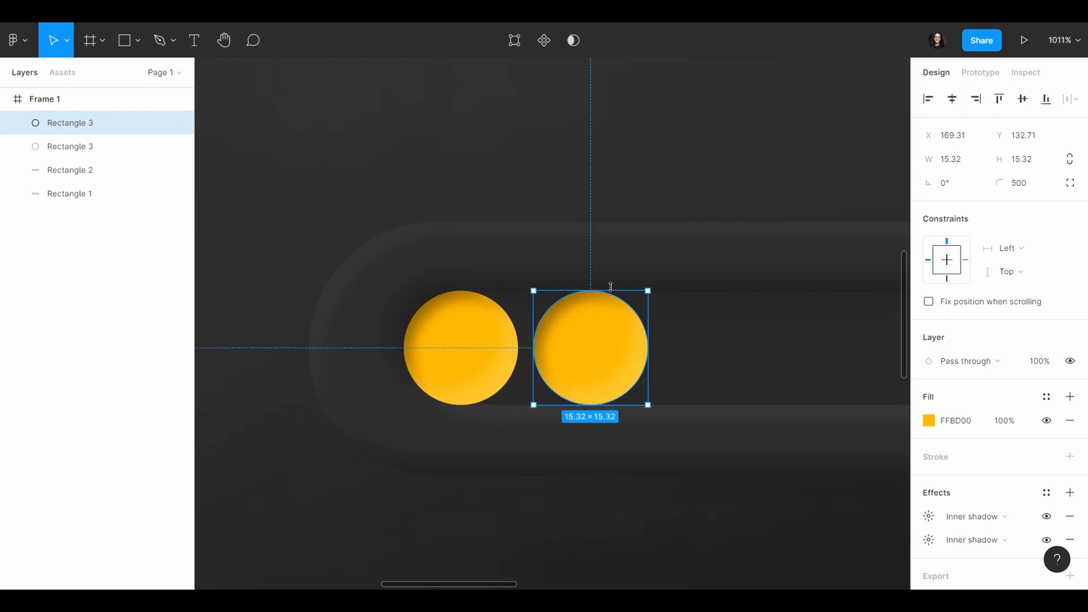
{"action": "left_click_drag", "start_coordinate": [611, 287], "coordinate": [611, 273]}
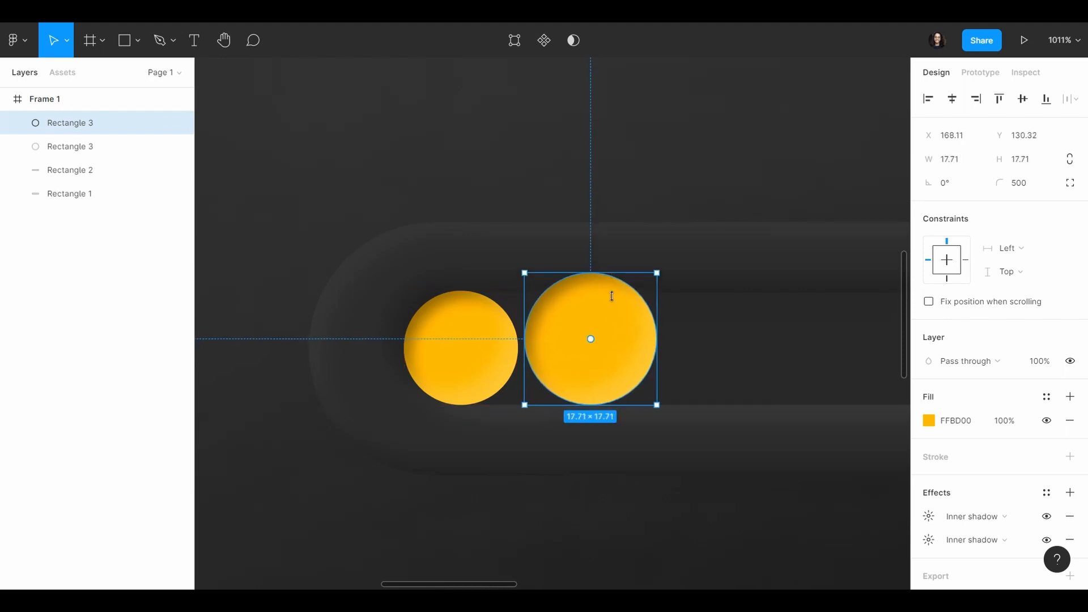
{"action": "left_click_drag", "start_coordinate": [618, 323], "coordinate": [497, 324]}
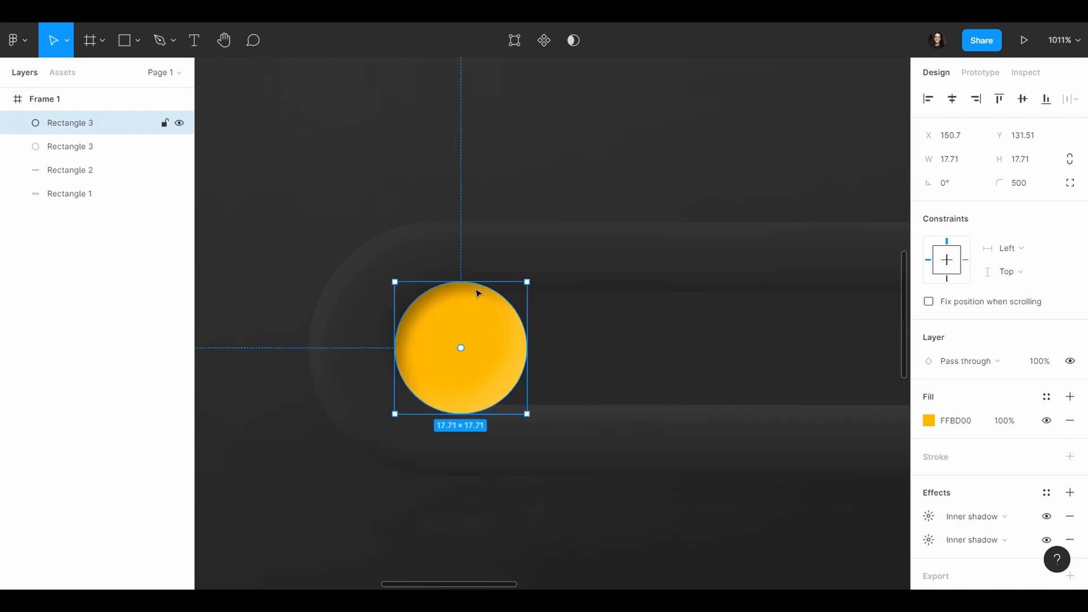
{"action": "left_click_drag", "start_coordinate": [475, 279], "coordinate": [482, 306]}
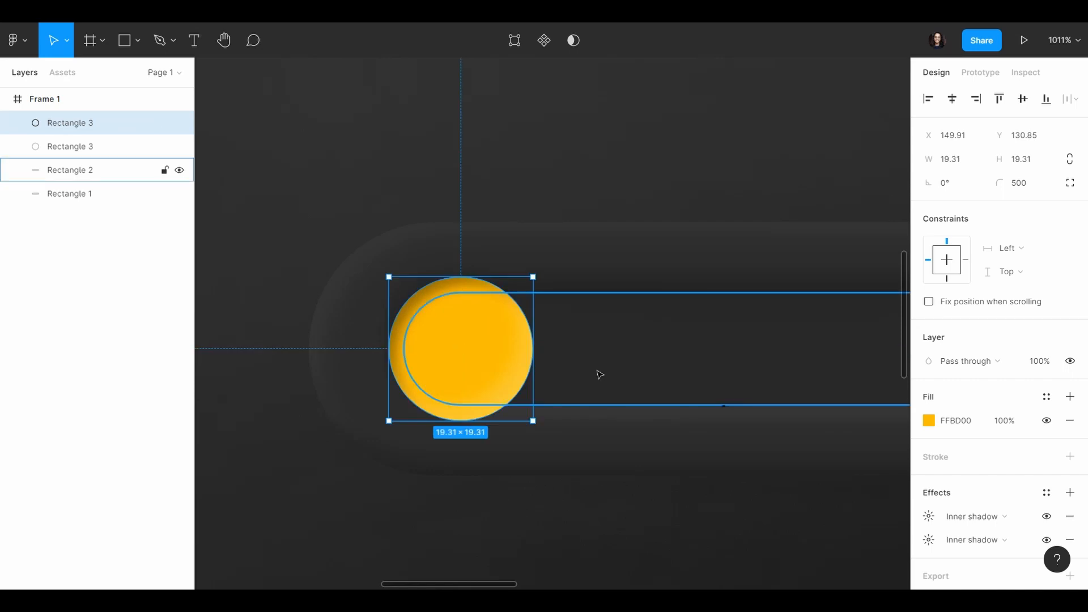
Step: Rename the layer of the smaller 15.32 circle as "background slider"
{"action": "left_click", "coordinate": [91, 145]}
{"action": "left_click", "coordinate": [87, 124]}
{"action": "left_click", "coordinate": [87, 144]}
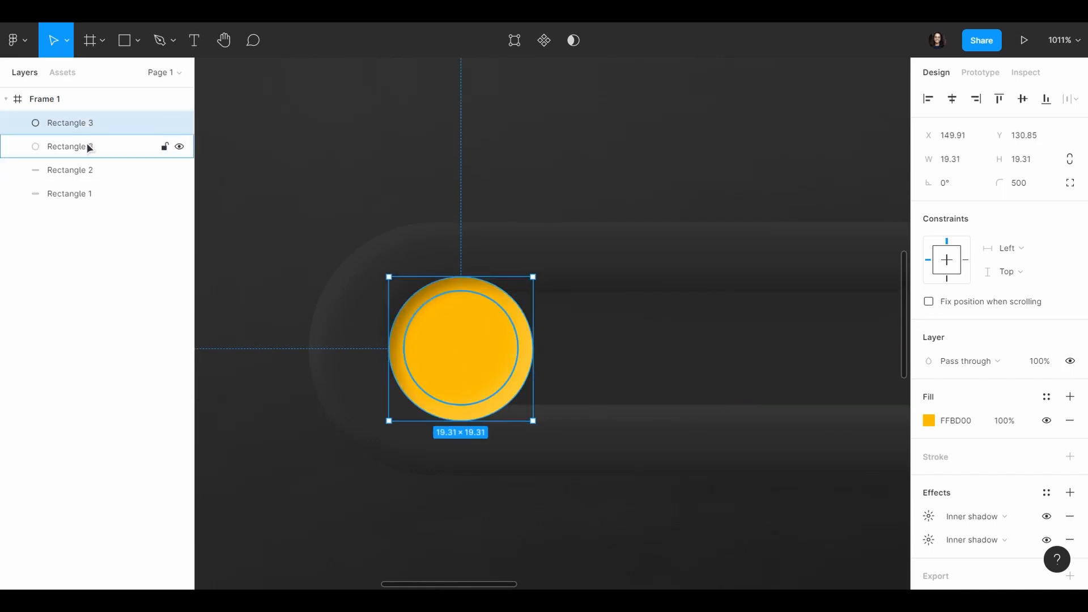
{"action": "double_click", "coordinate": [89, 147]}
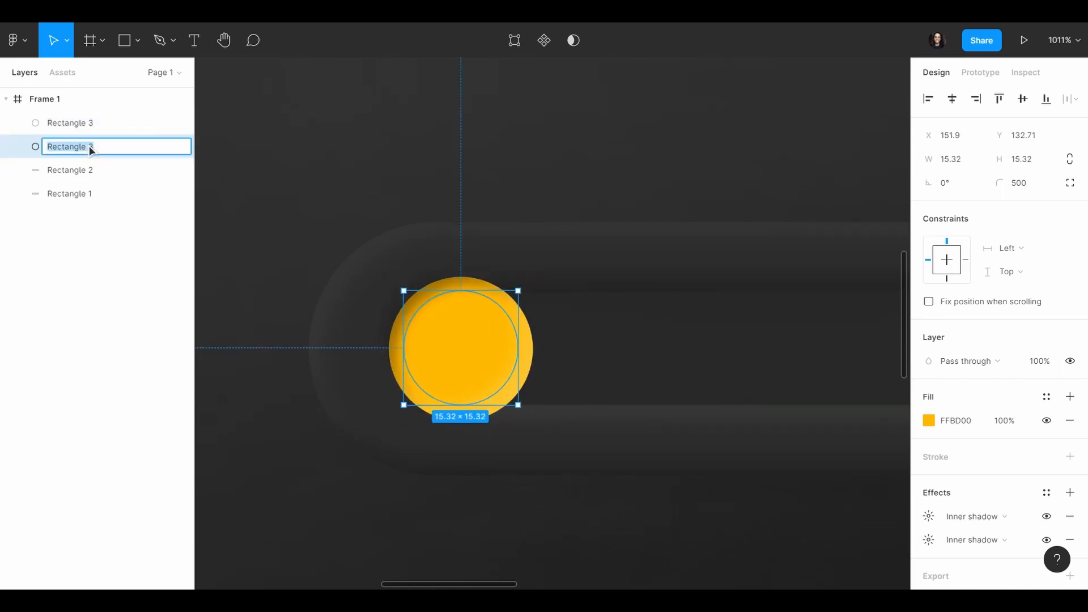
{"action": "type", "text": "backgrou"}
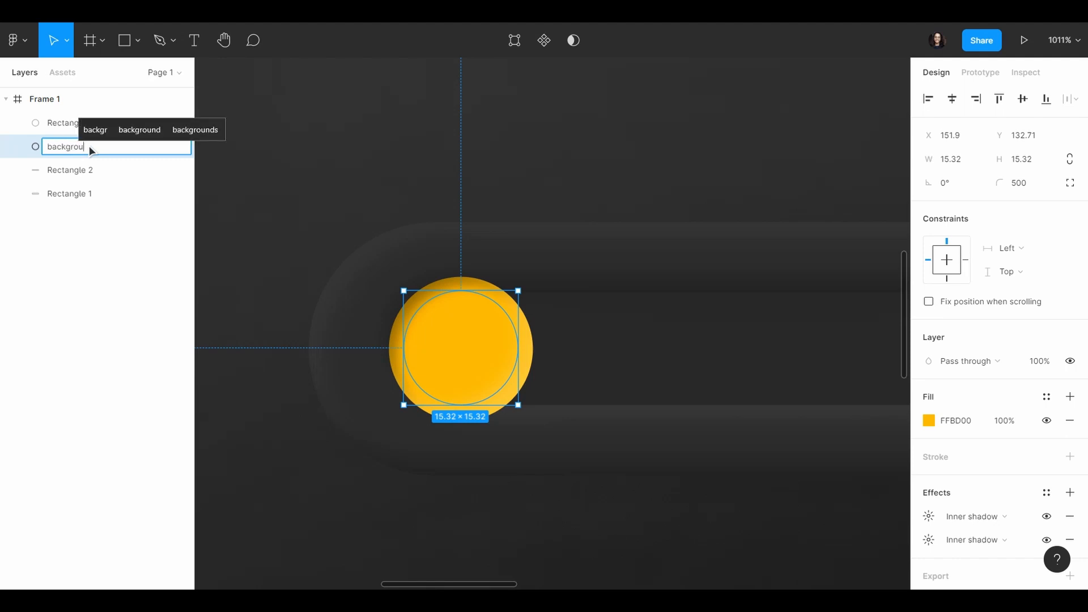
{"action": "type", "text": "nd slider"}
{"action": "key", "text": "Return"}
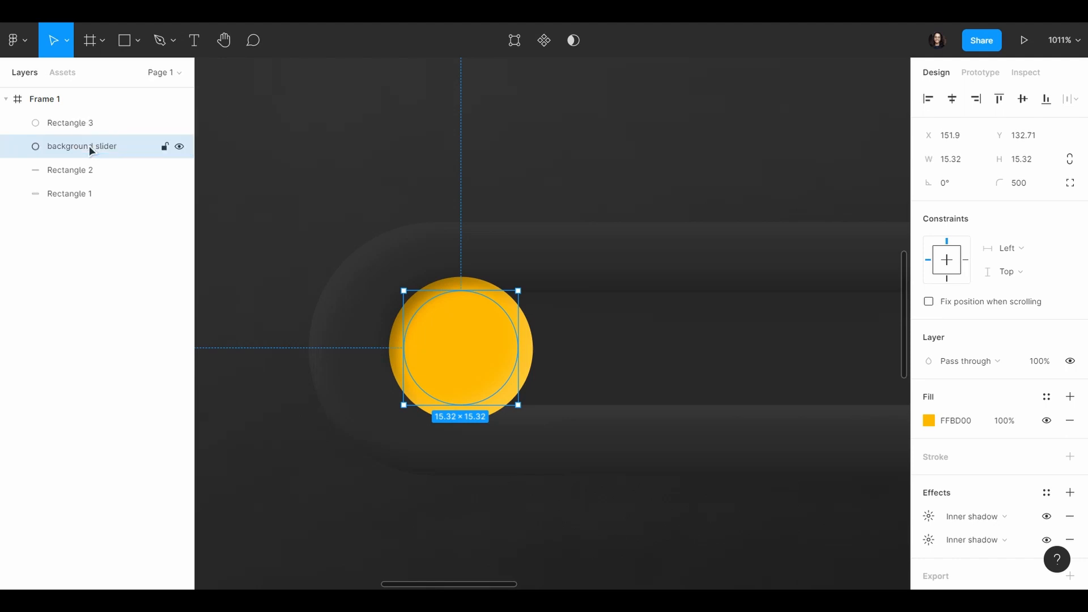
Step: Rename the layer of the larger circle as "Circle"
{"action": "double_click", "coordinate": [104, 125]}
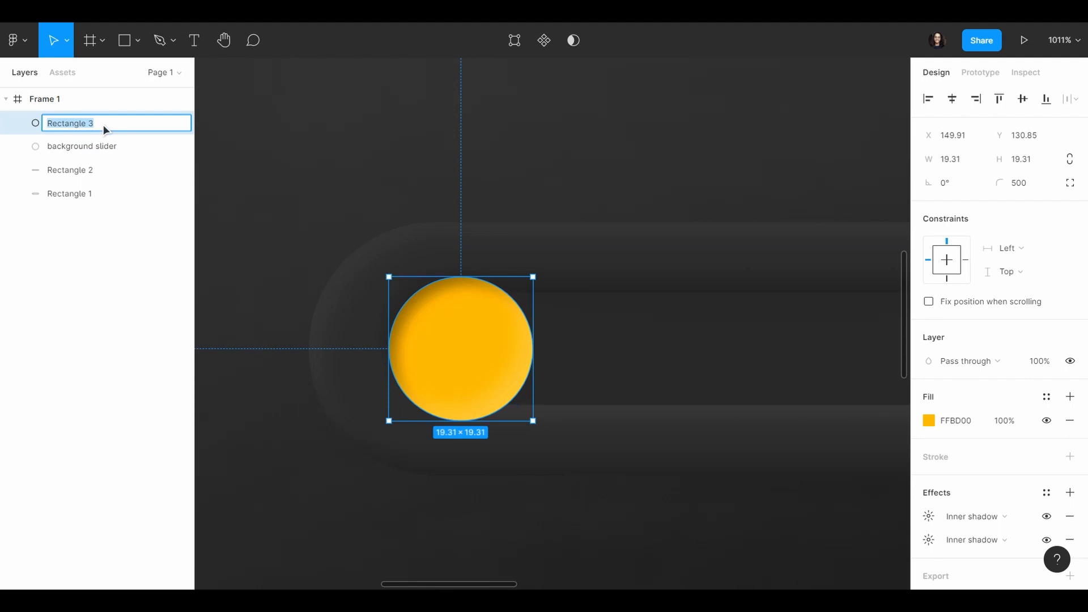
{"action": "type", "text": "Circle"}
{"action": "key", "text": "Return"}
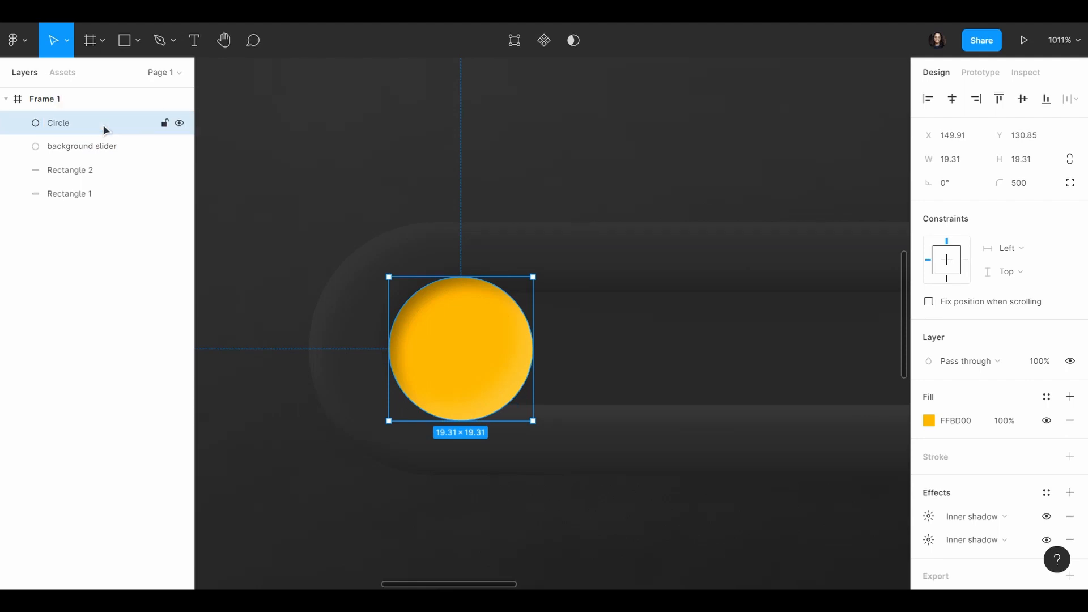
Step: Duplicate Frame 1 with all its toggle layers and place the copy beside the original
{"action": "scroll", "coordinate": [460, 309], "scroll_direction": "down", "scroll_amount": 15}
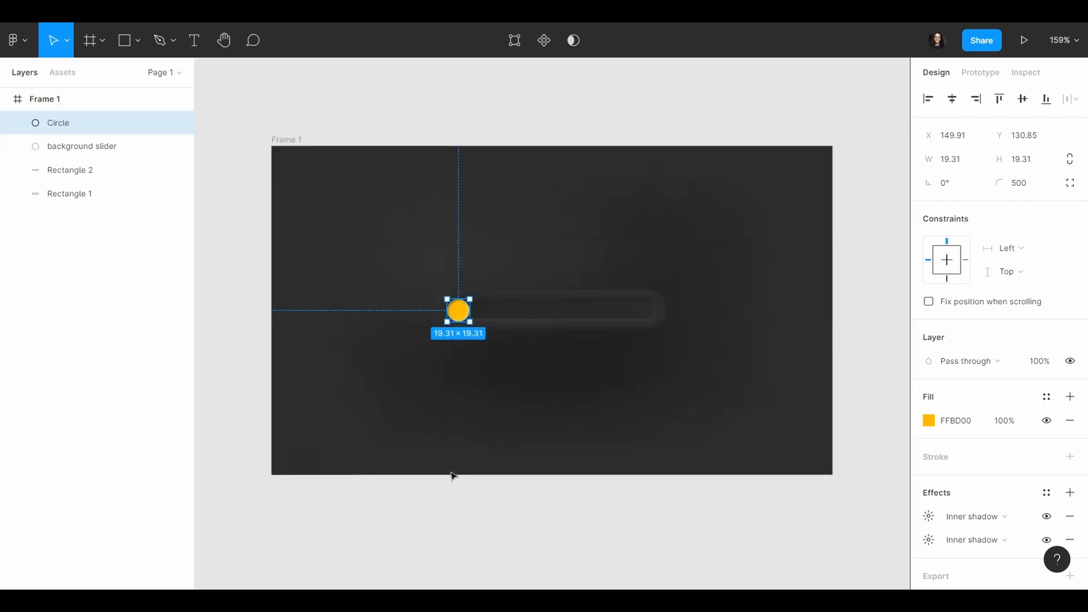
{"action": "left_click", "coordinate": [436, 541]}
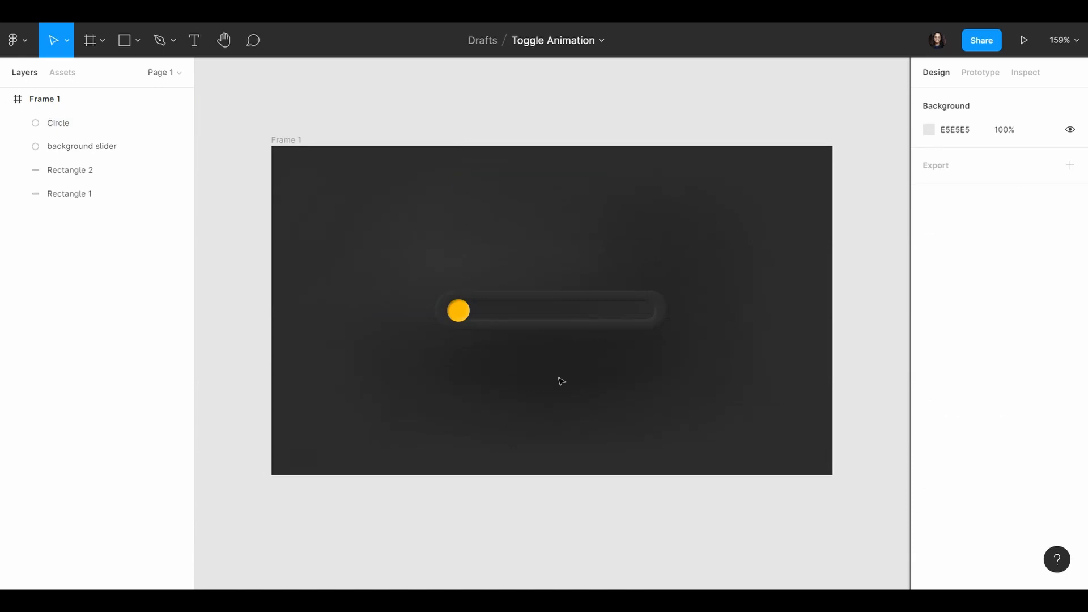
{"action": "scroll", "coordinate": [561, 381], "scroll_direction": "down", "scroll_amount": 7}
{"action": "scroll", "coordinate": [646, 376], "scroll_direction": "right", "scroll_amount": 3}
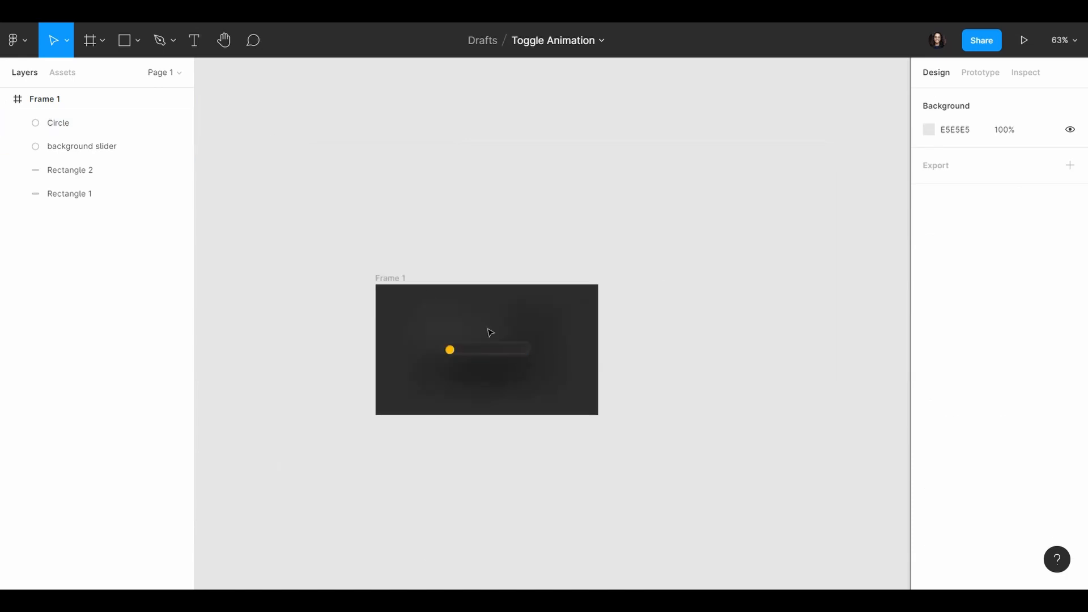
{"action": "left_click", "coordinate": [396, 280]}
{"action": "left_click_drag", "start_coordinate": [411, 279], "coordinate": [636, 282], "text": "alt"}
{"action": "left_click", "coordinate": [817, 333]}
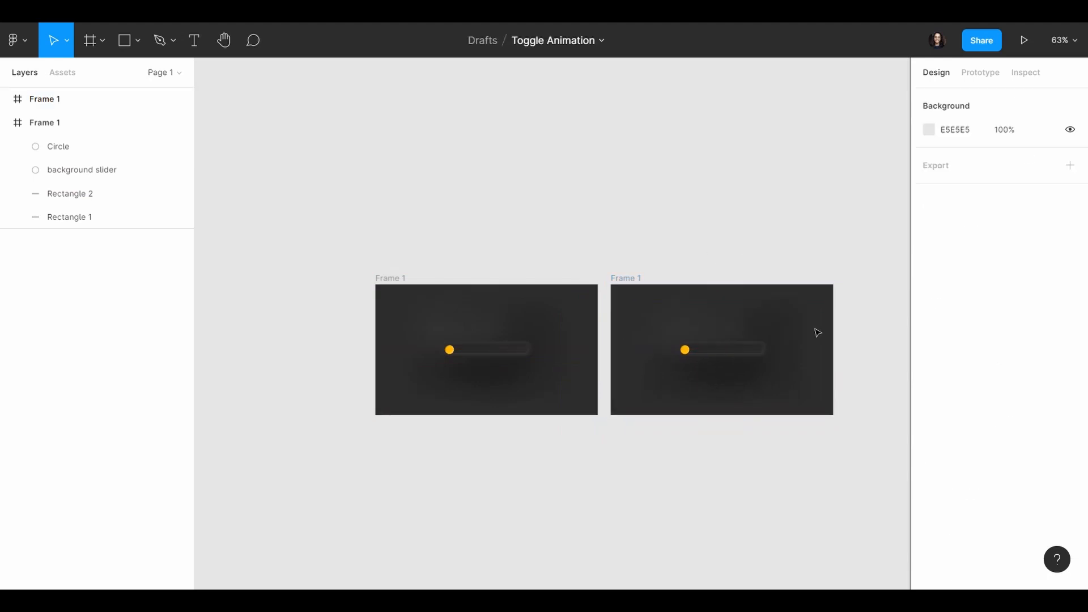
Step: Move the Circle in the duplicated frame horizontally to the far right end of the track, at X about 307.79
{"action": "scroll", "coordinate": [818, 332], "scroll_direction": "up", "scroll_amount": 6}
{"action": "scroll", "coordinate": [719, 325], "scroll_direction": "down", "scroll_amount": 3}
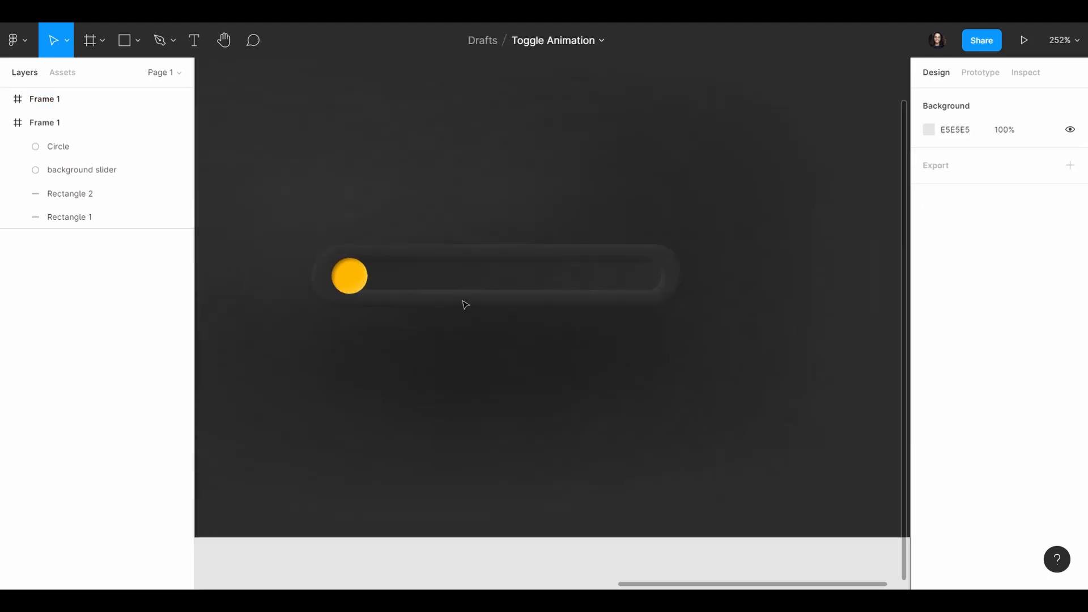
{"action": "left_click", "coordinate": [361, 276]}
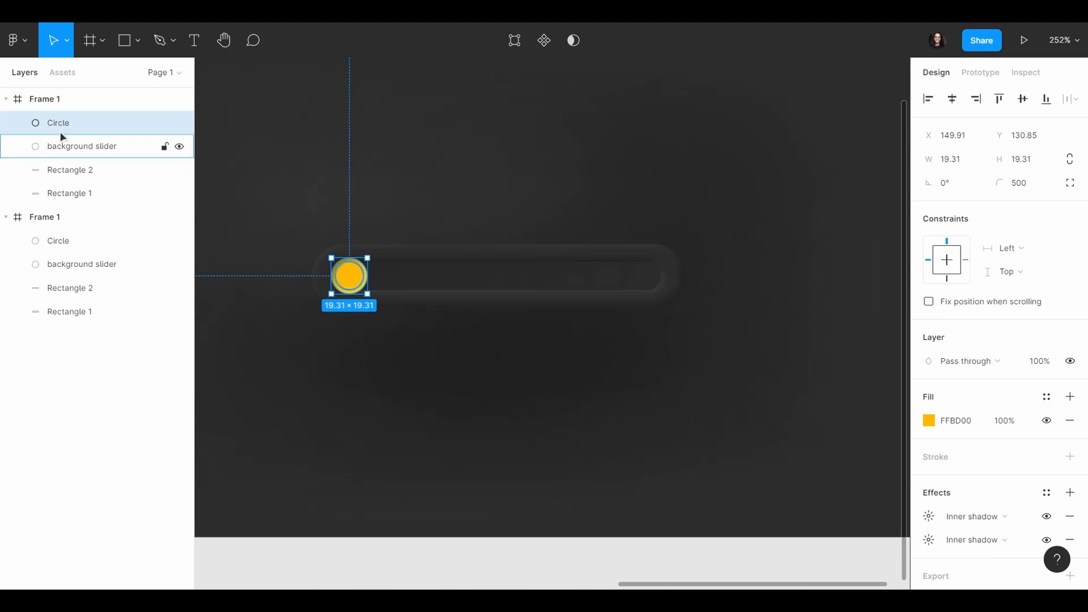
{"action": "left_click_drag", "start_coordinate": [354, 282], "coordinate": [651, 300]}
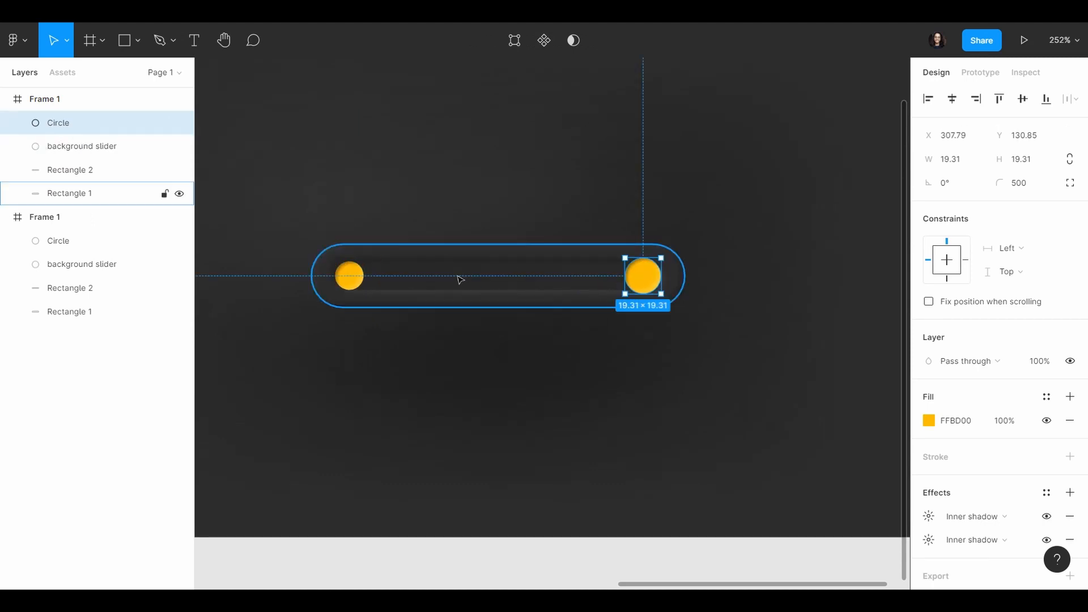
Step: Stretch the background slider in the duplicated frame along the track to the circle, about 175.2 wide
{"action": "left_click", "coordinate": [357, 278]}
{"action": "left_click_drag", "start_coordinate": [379, 273], "coordinate": [659, 280]}
{"action": "scroll", "coordinate": [615, 367], "scroll_direction": "down", "scroll_amount": 5}
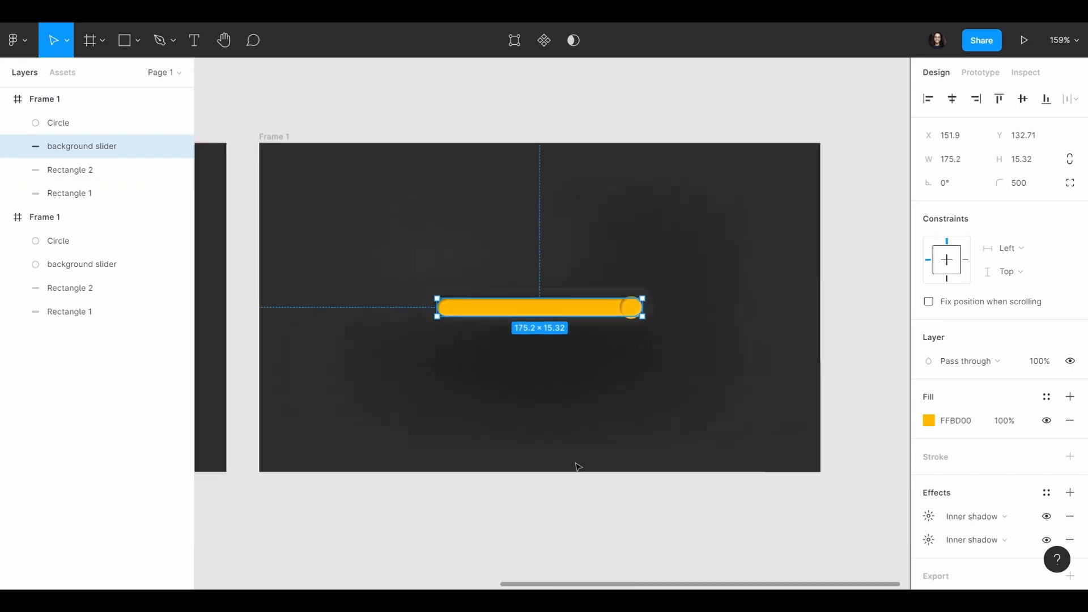
{"action": "left_click", "coordinate": [534, 547]}
{"action": "scroll", "coordinate": [517, 306], "scroll_direction": "down", "scroll_amount": 5}
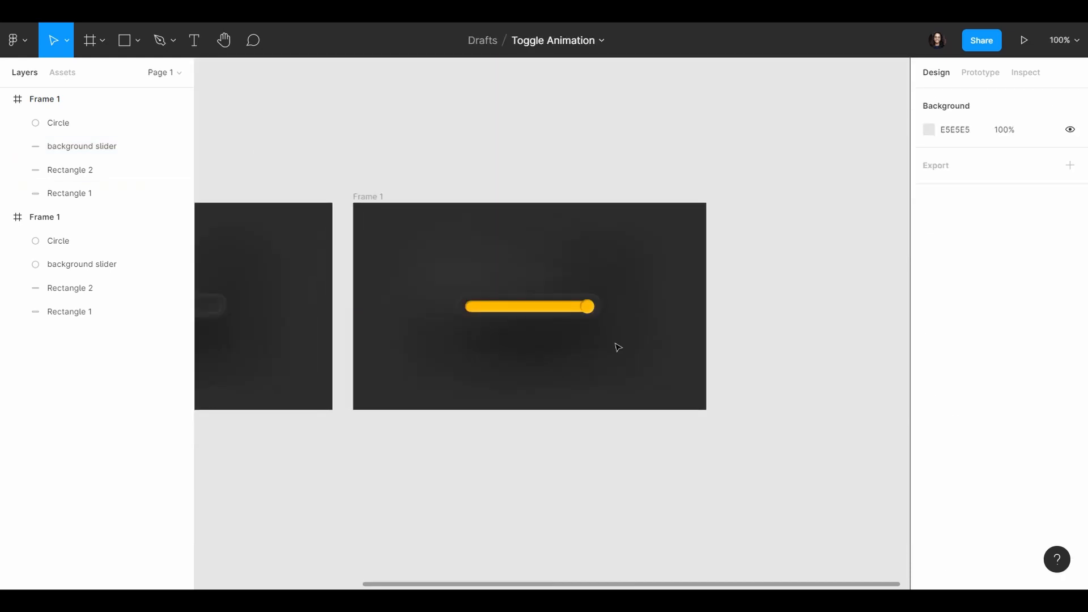
Step: Add an On click interaction to the Circle in the original frame that navigates to the duplicated frame
{"action": "scroll", "coordinate": [614, 344], "scroll_direction": "left", "scroll_amount": 5}
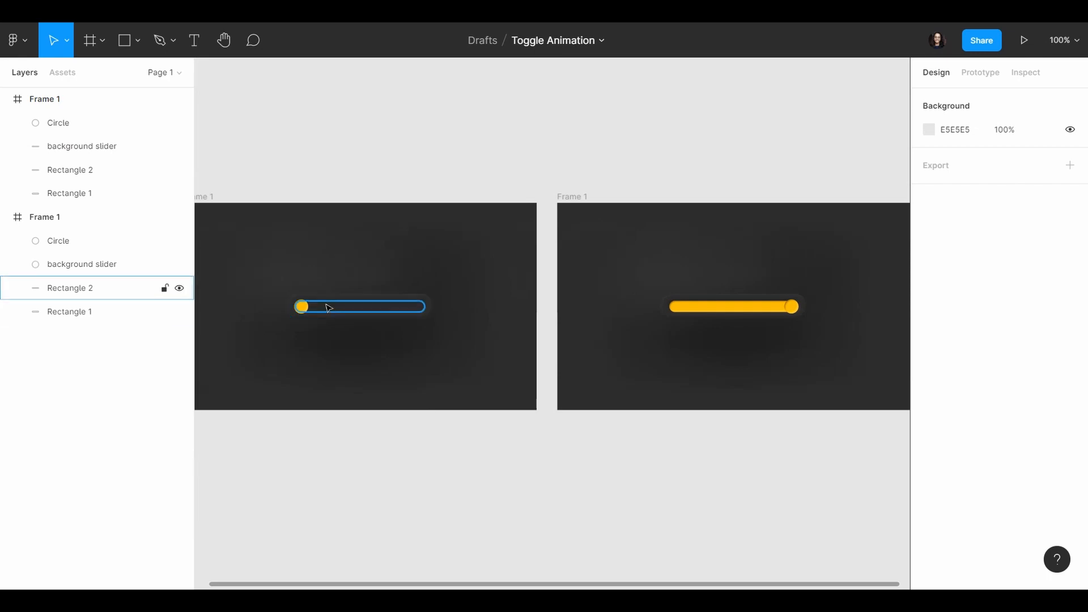
{"action": "left_click", "coordinate": [304, 308]}
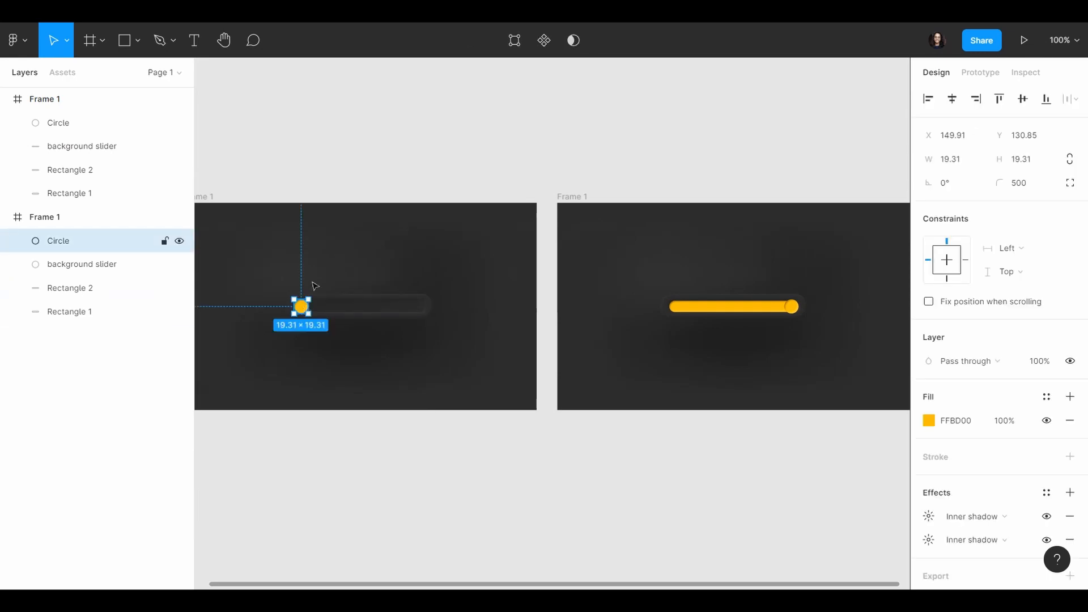
{"action": "left_click", "coordinate": [986, 72]}
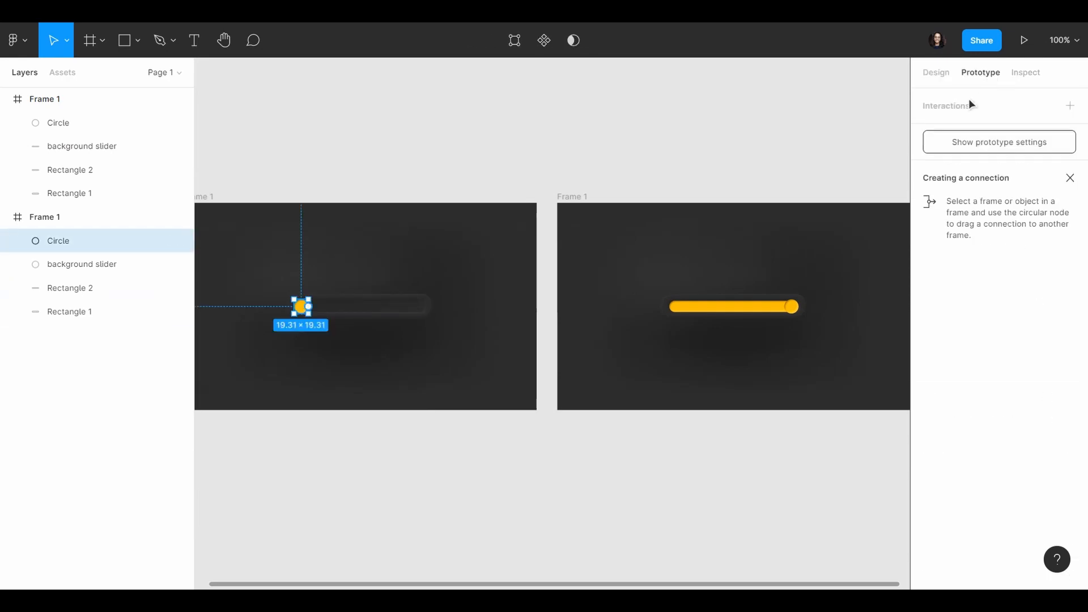
{"action": "left_click", "coordinate": [956, 106]}
{"action": "left_click", "coordinate": [937, 130]}
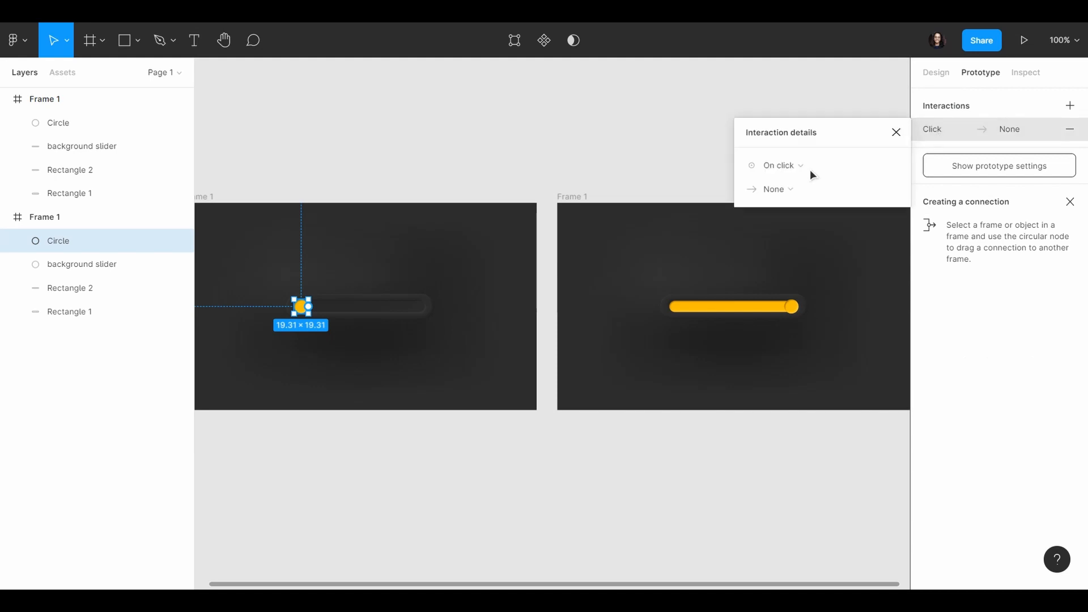
{"action": "left_click", "coordinate": [810, 170]}
{"action": "left_click", "coordinate": [811, 171]}
{"action": "left_click", "coordinate": [789, 187]}
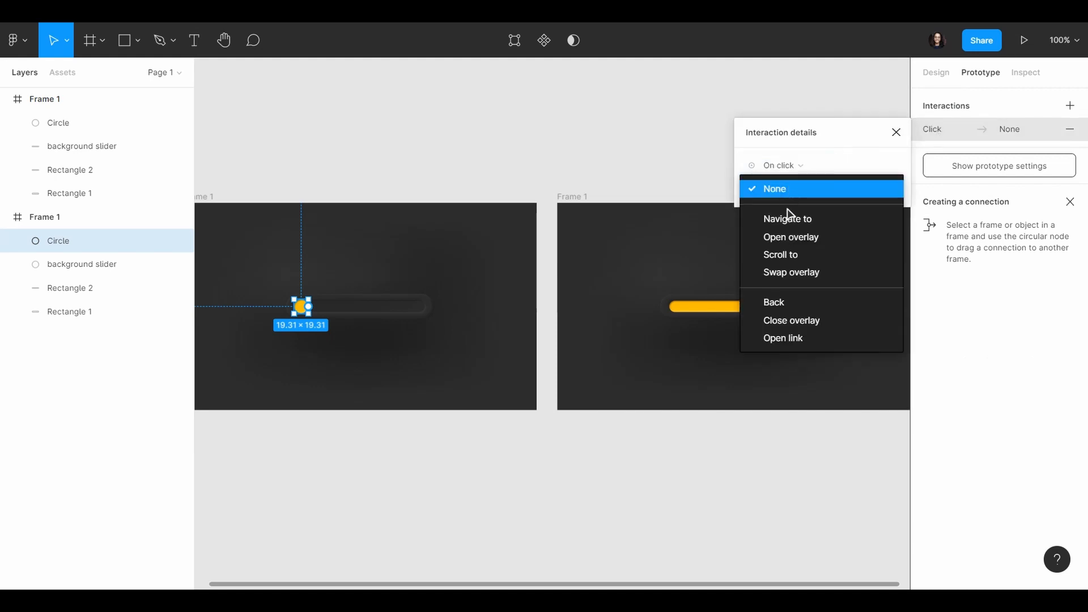
{"action": "left_click", "coordinate": [786, 217]}
{"action": "left_click", "coordinate": [855, 189]}
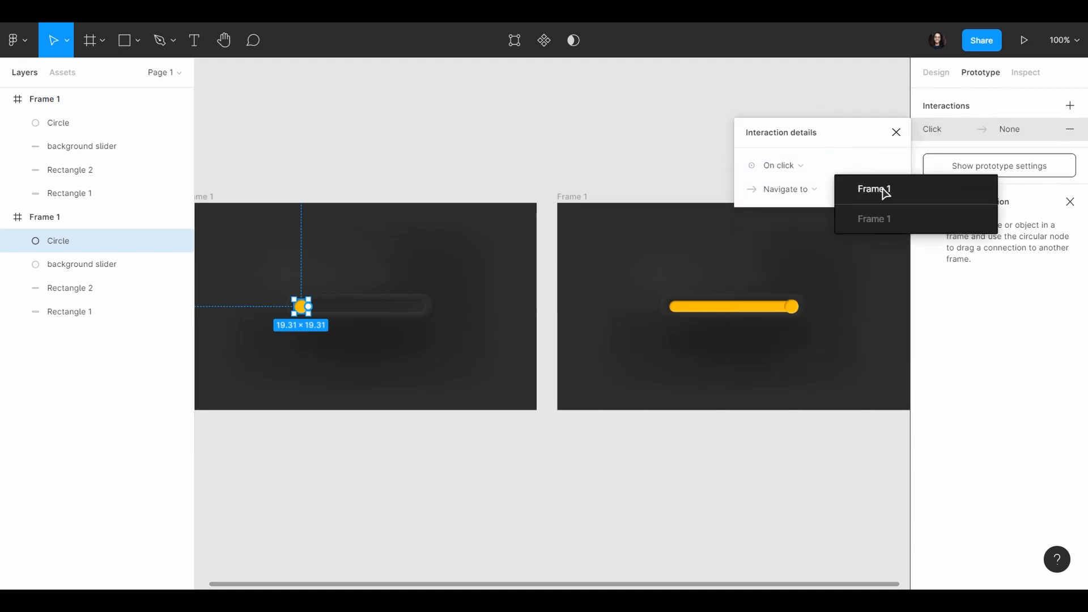
{"action": "left_click", "coordinate": [884, 190]}
Step: Set the original circle's transition to Smart animate with Ease in and out easing and a 200 ms duration
{"action": "left_click", "coordinate": [782, 249]}
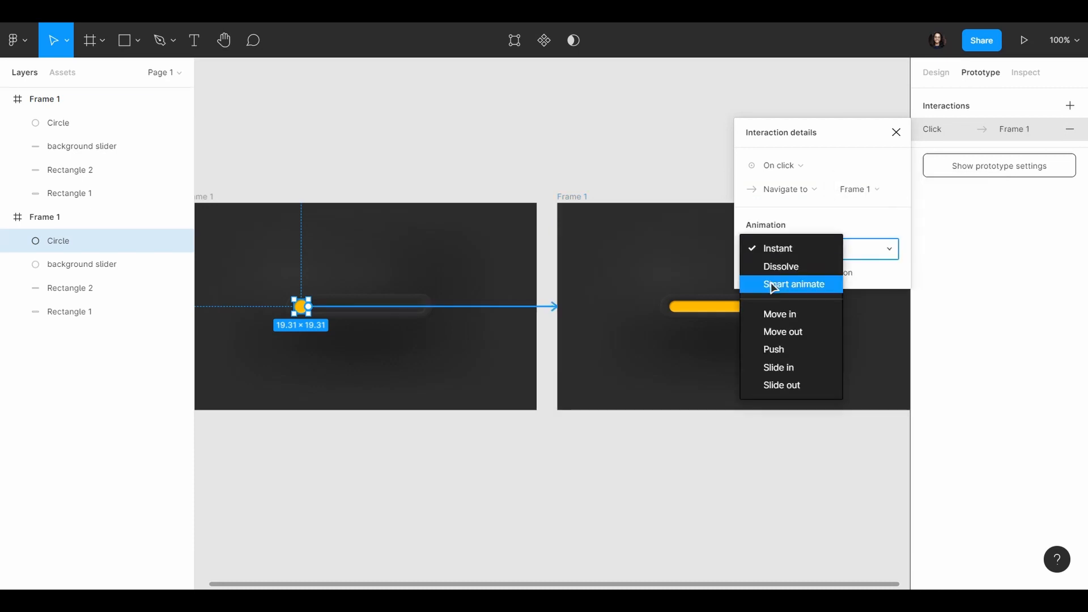
{"action": "left_click", "coordinate": [781, 283]}
{"action": "left_click", "coordinate": [777, 273]}
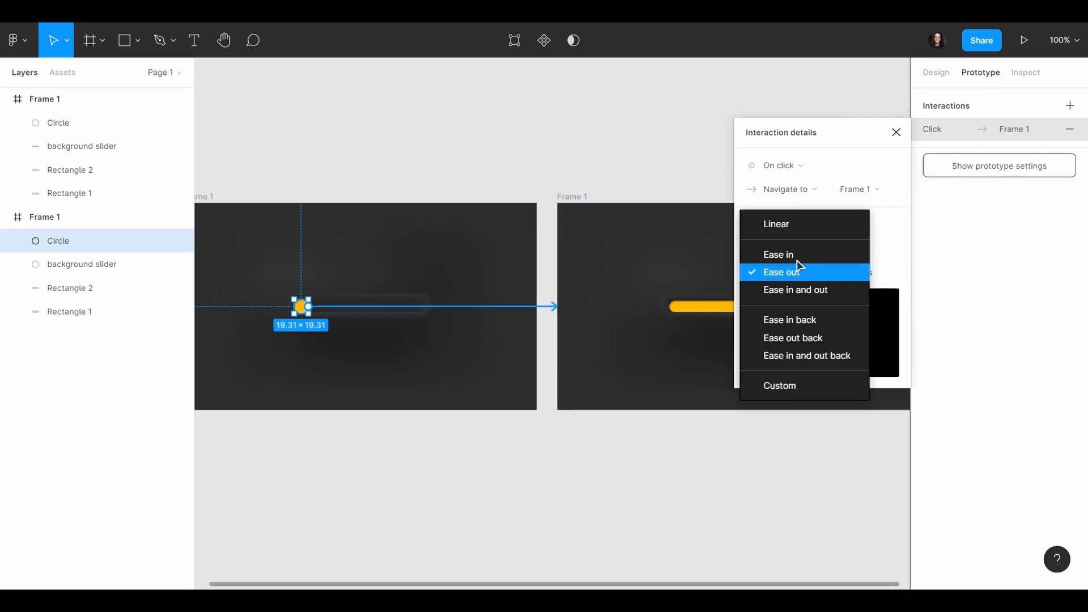
{"action": "left_click", "coordinate": [796, 290]}
{"action": "left_click", "coordinate": [873, 274]}
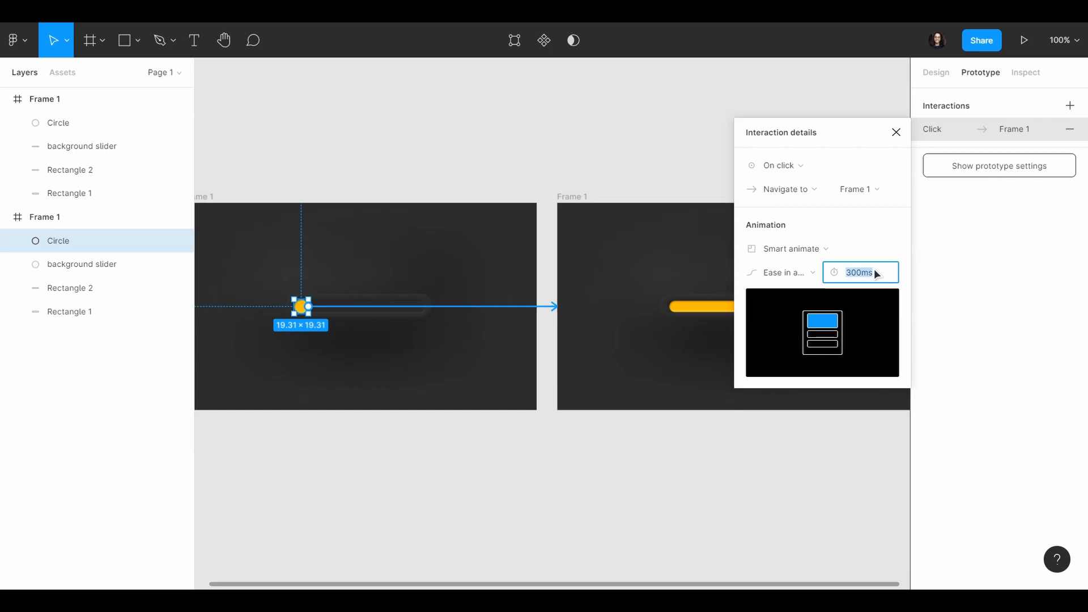
{"action": "type", "text": "200"}
{"action": "key", "text": "Return"}
{"action": "left_click", "coordinate": [619, 159]}
Step: Preview the prototype from the original frame and trigger the knob's slide to the on state
{"action": "scroll", "coordinate": [619, 160], "scroll_direction": "down", "scroll_amount": 3}
{"action": "left_click", "coordinate": [364, 183]}
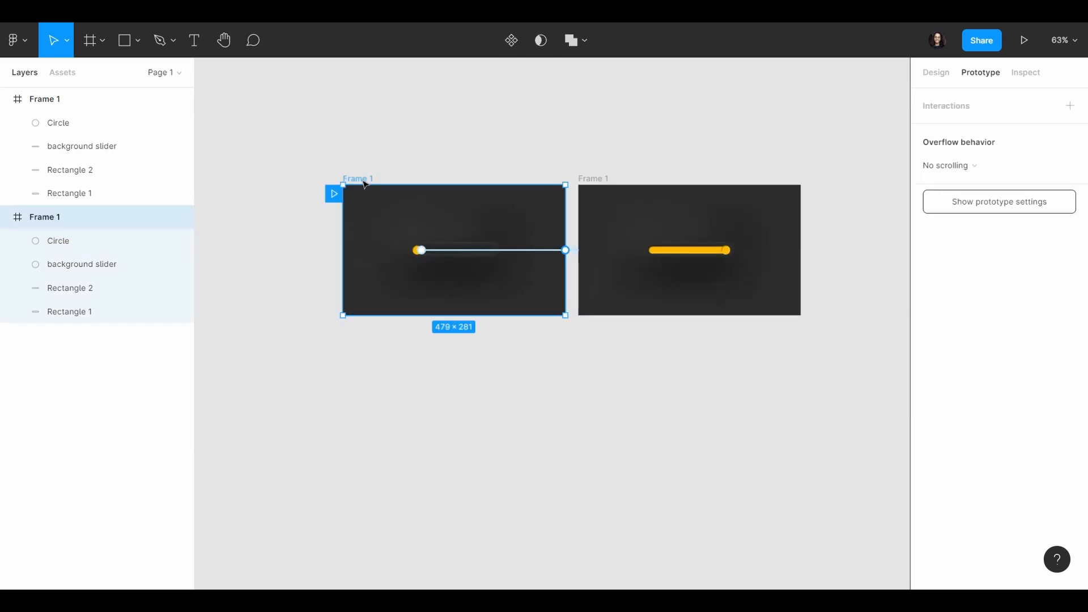
{"action": "left_click", "coordinate": [1024, 40]}
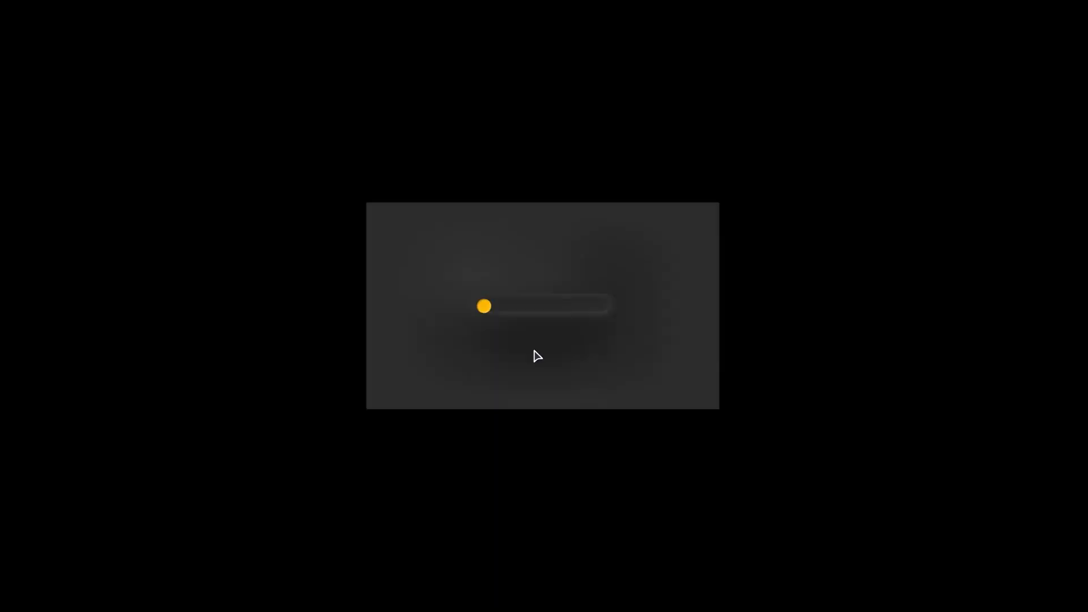
{"action": "key", "text": "z"}
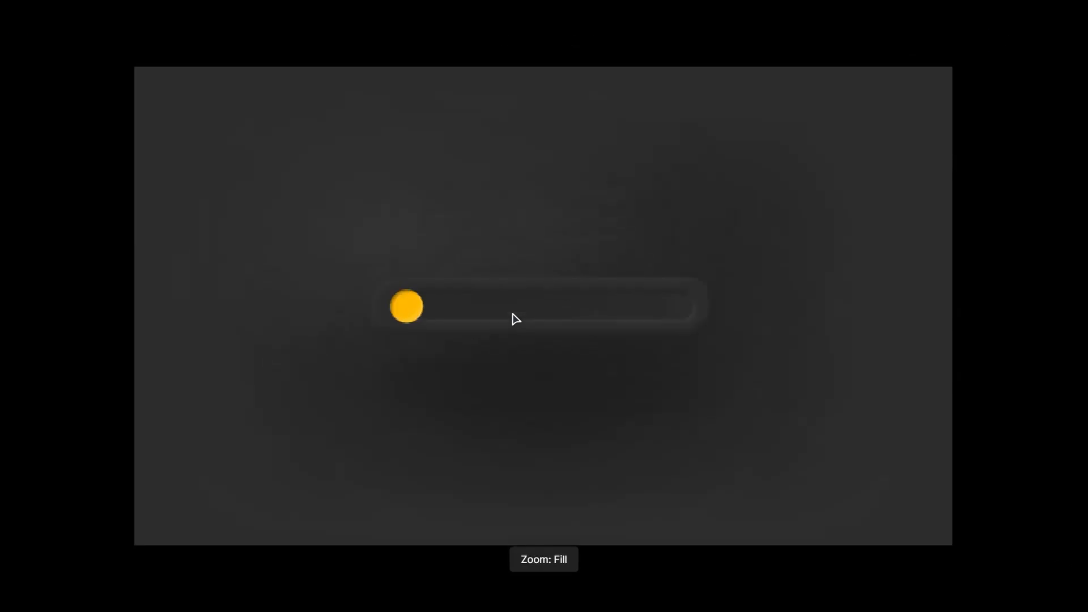
{"action": "left_click", "coordinate": [411, 309]}
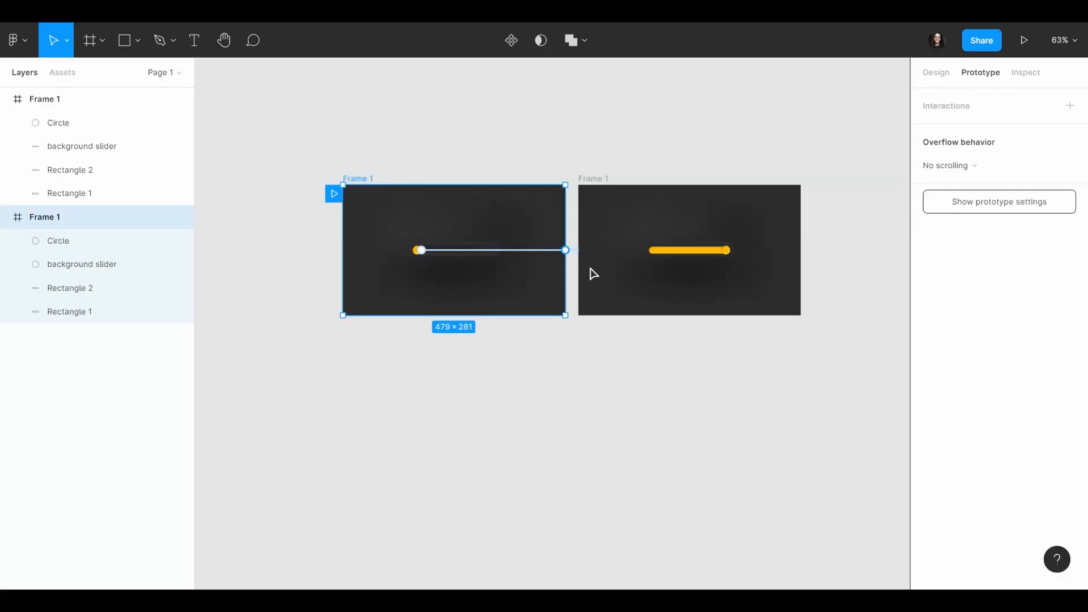
Step: Add an On click interaction to the Circle in the duplicated frame that navigates back to the original frame
{"action": "scroll", "coordinate": [656, 210], "scroll_direction": "up", "scroll_amount": 3}
{"action": "left_click", "coordinate": [770, 277]}
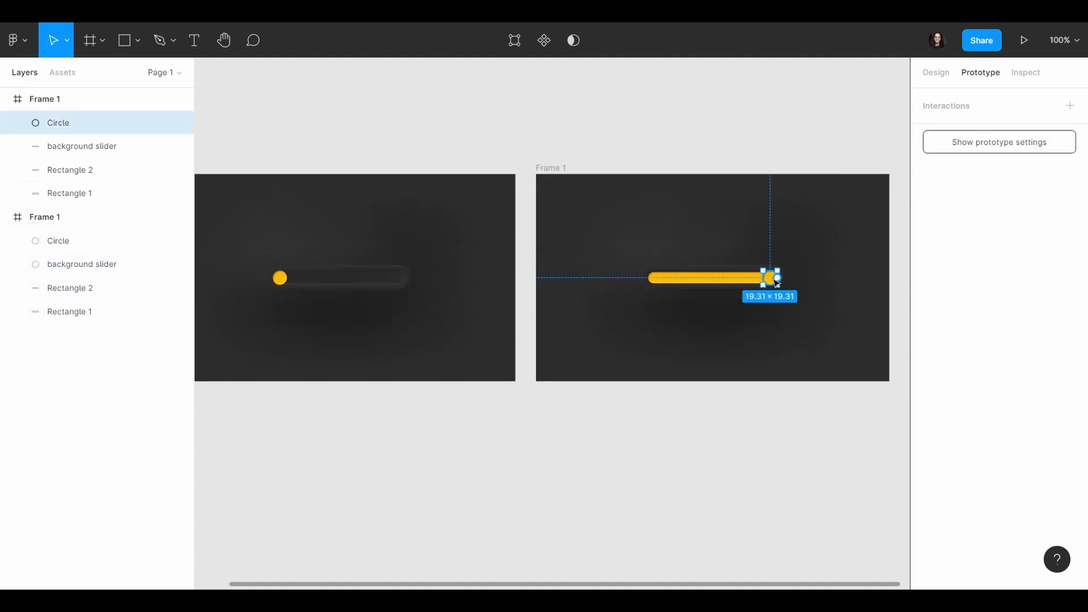
{"action": "left_click", "coordinate": [942, 108]}
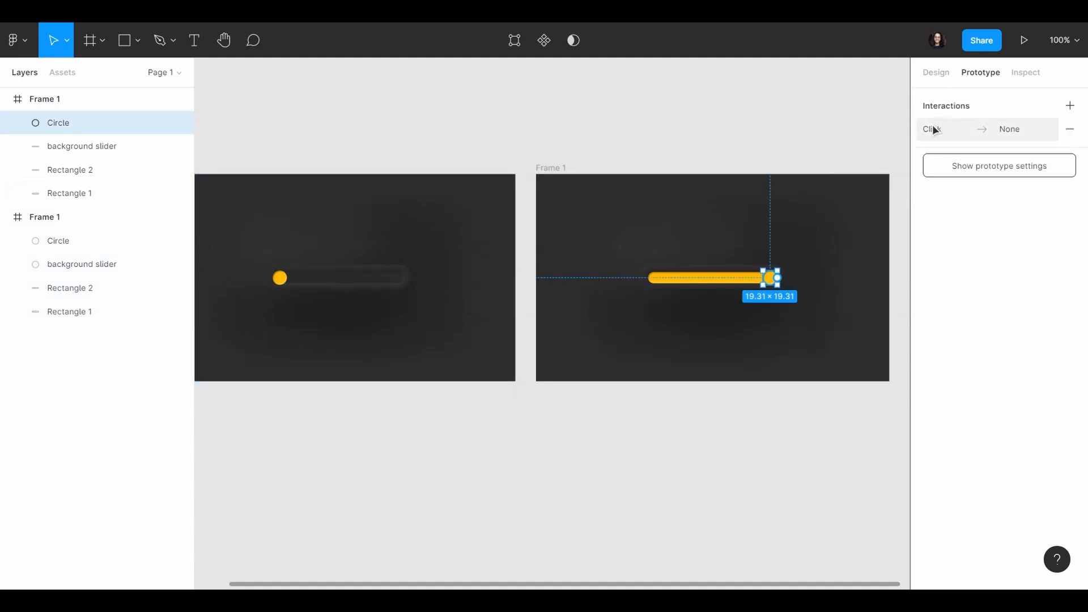
{"action": "left_click", "coordinate": [932, 129]}
{"action": "left_click", "coordinate": [796, 164]}
{"action": "left_click", "coordinate": [796, 166]}
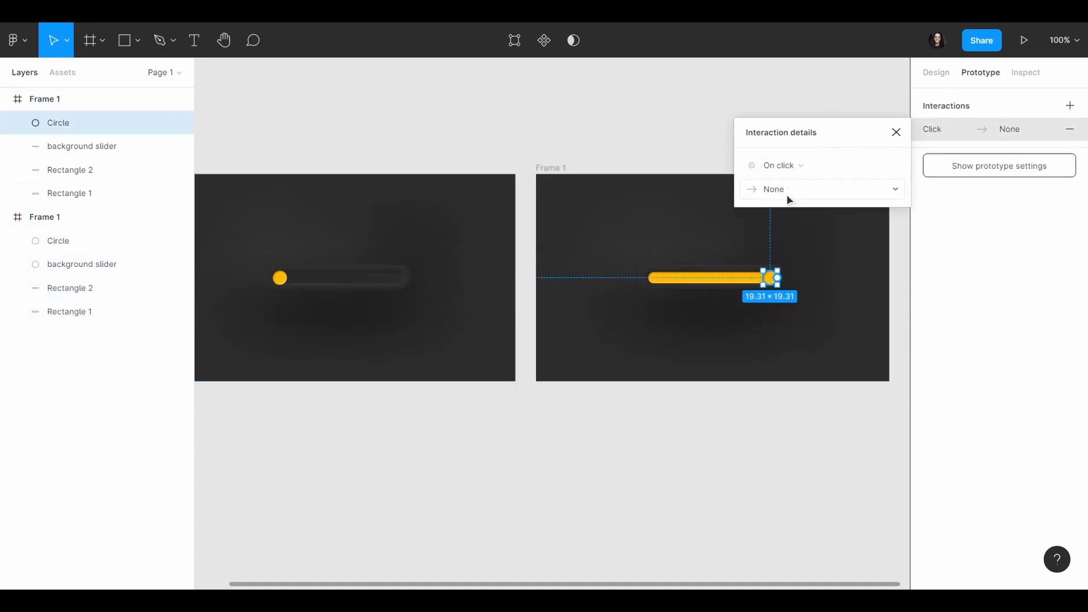
{"action": "left_click", "coordinate": [790, 193]}
{"action": "left_click", "coordinate": [796, 220]}
{"action": "left_click", "coordinate": [845, 188]}
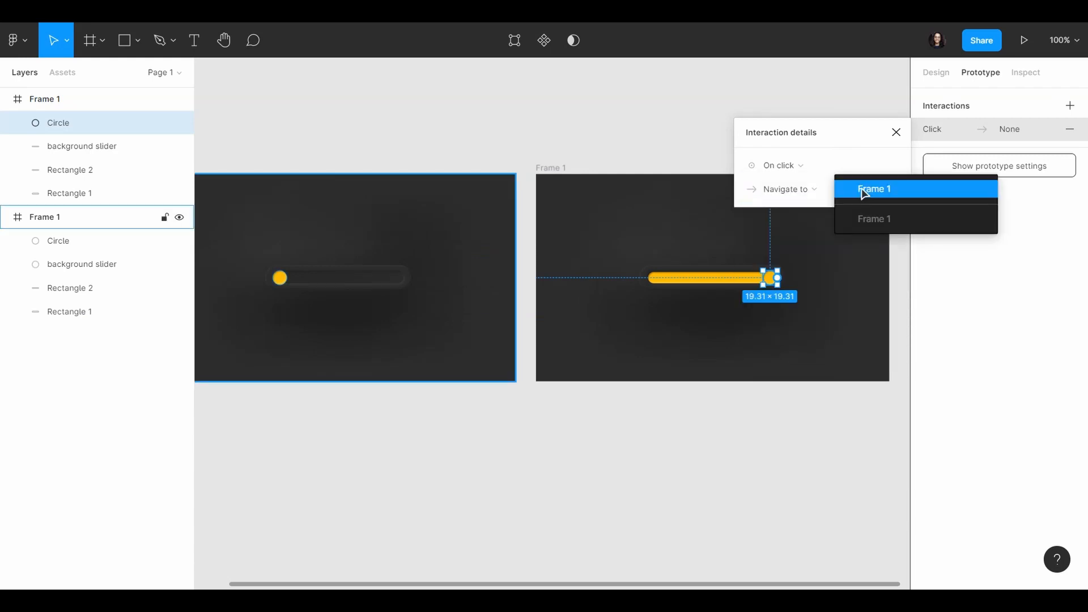
{"action": "left_click", "coordinate": [861, 190]}
Step: Set the return transition to Smart animate with Ease in and out easing and a 200 ms duration
{"action": "left_click", "coordinate": [791, 249]}
{"action": "left_click", "coordinate": [801, 284]}
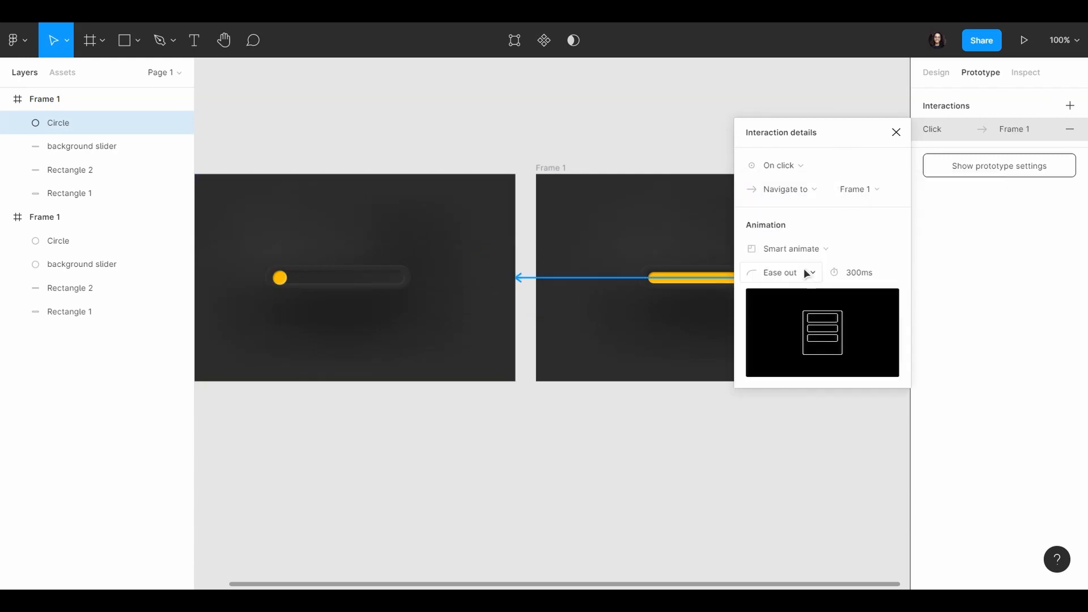
{"action": "left_click", "coordinate": [803, 271]}
{"action": "left_click", "coordinate": [799, 286]}
{"action": "left_click", "coordinate": [878, 272]}
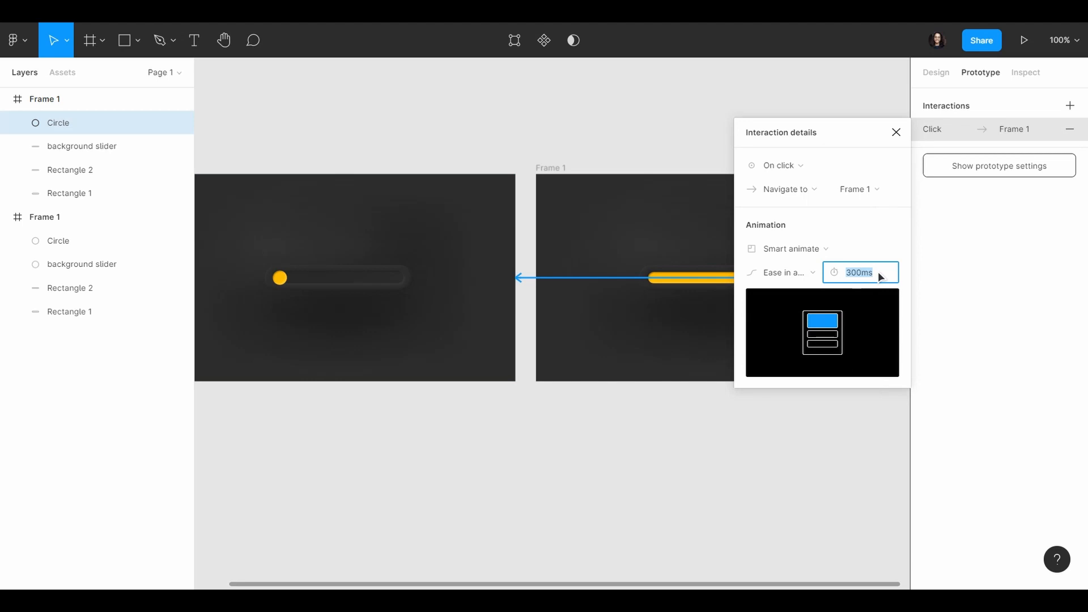
{"action": "type", "text": "200"}
{"action": "key", "text": "Return"}
{"action": "left_click", "coordinate": [697, 158]}
Step: Preview the prototype from the original frame and switch the toggle on and off repeatedly to check both transitions
{"action": "scroll", "coordinate": [696, 158], "scroll_direction": "down", "scroll_amount": 3}
{"action": "left_click", "coordinate": [369, 155]}
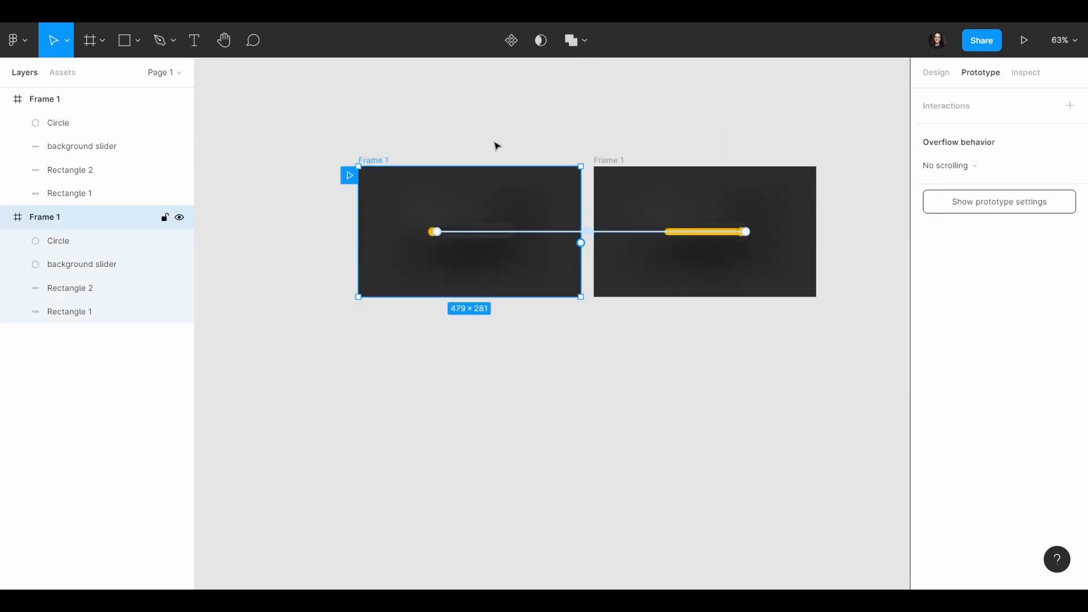
{"action": "left_click", "coordinate": [1019, 51]}
{"action": "key", "text": "z"}
{"action": "key", "text": "z"}
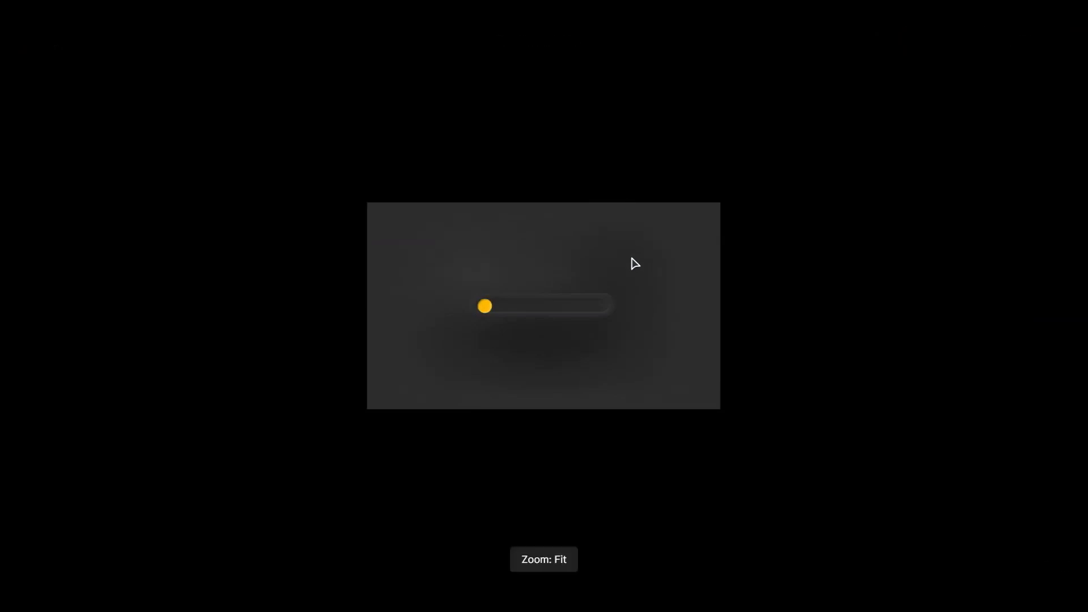
{"action": "left_click", "coordinate": [409, 303]}
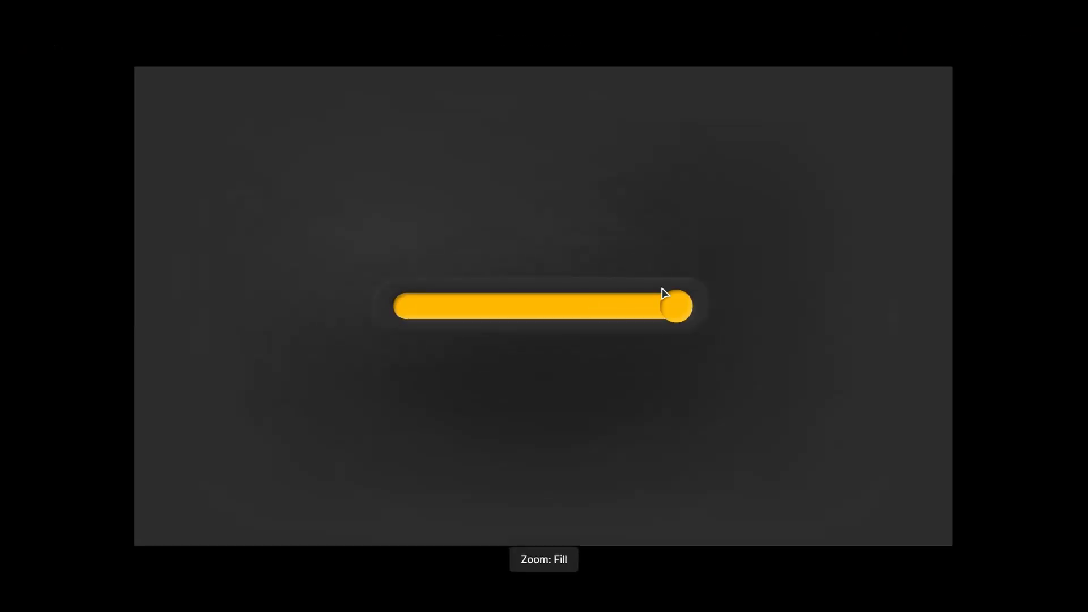
{"action": "left_click", "coordinate": [685, 313]}
{"action": "left_click", "coordinate": [421, 313]}
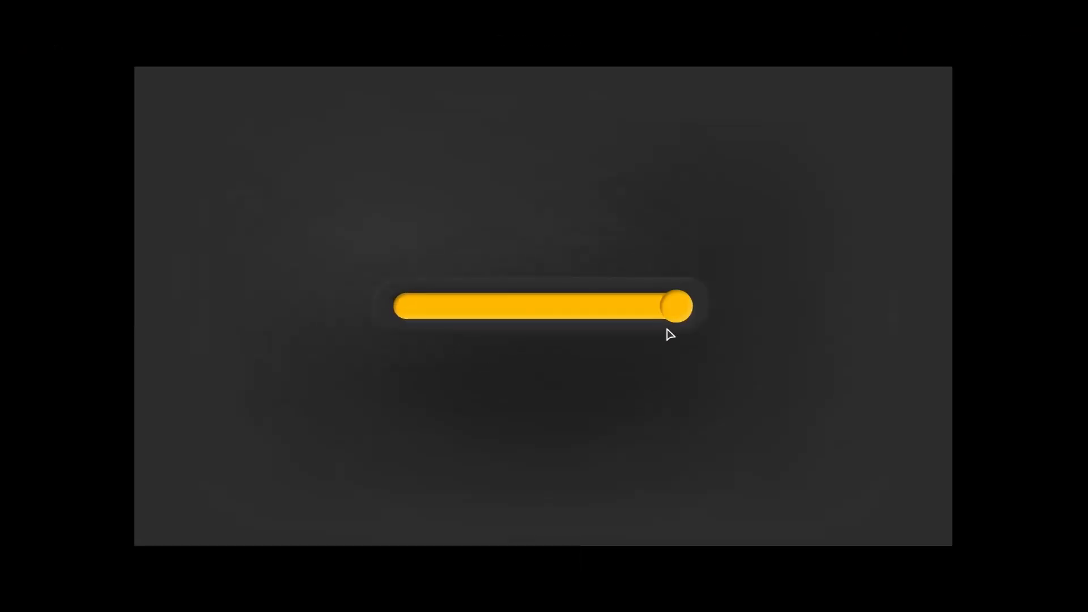
{"action": "left_click", "coordinate": [680, 316]}
{"action": "left_click", "coordinate": [410, 317]}
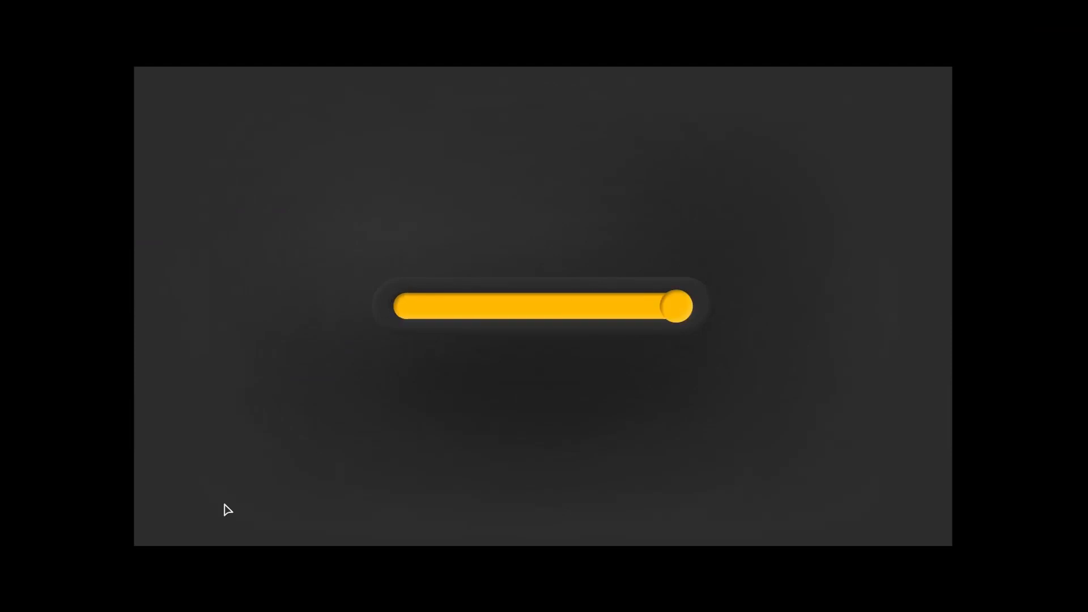